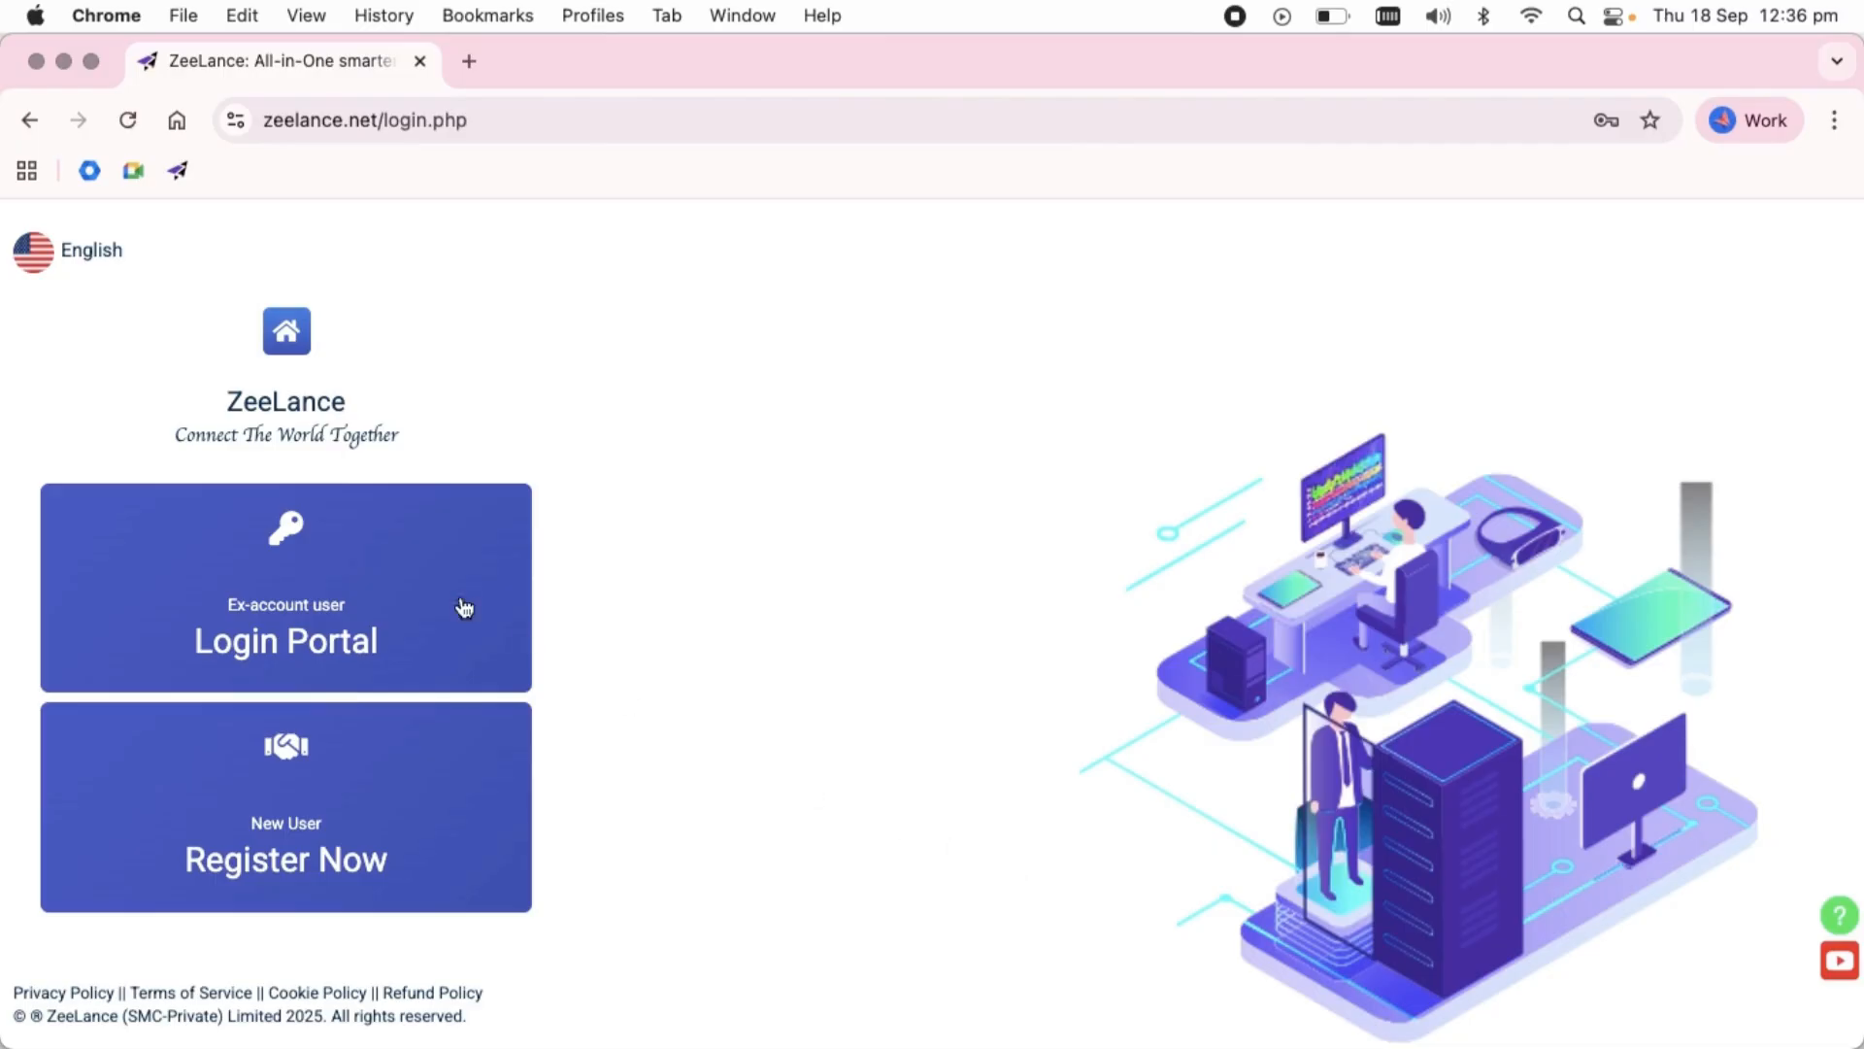
Step: Log in to the existing ZeeLance account with the saved credentials and open In-Store Sale Management in the ERP Center
click(307, 554)
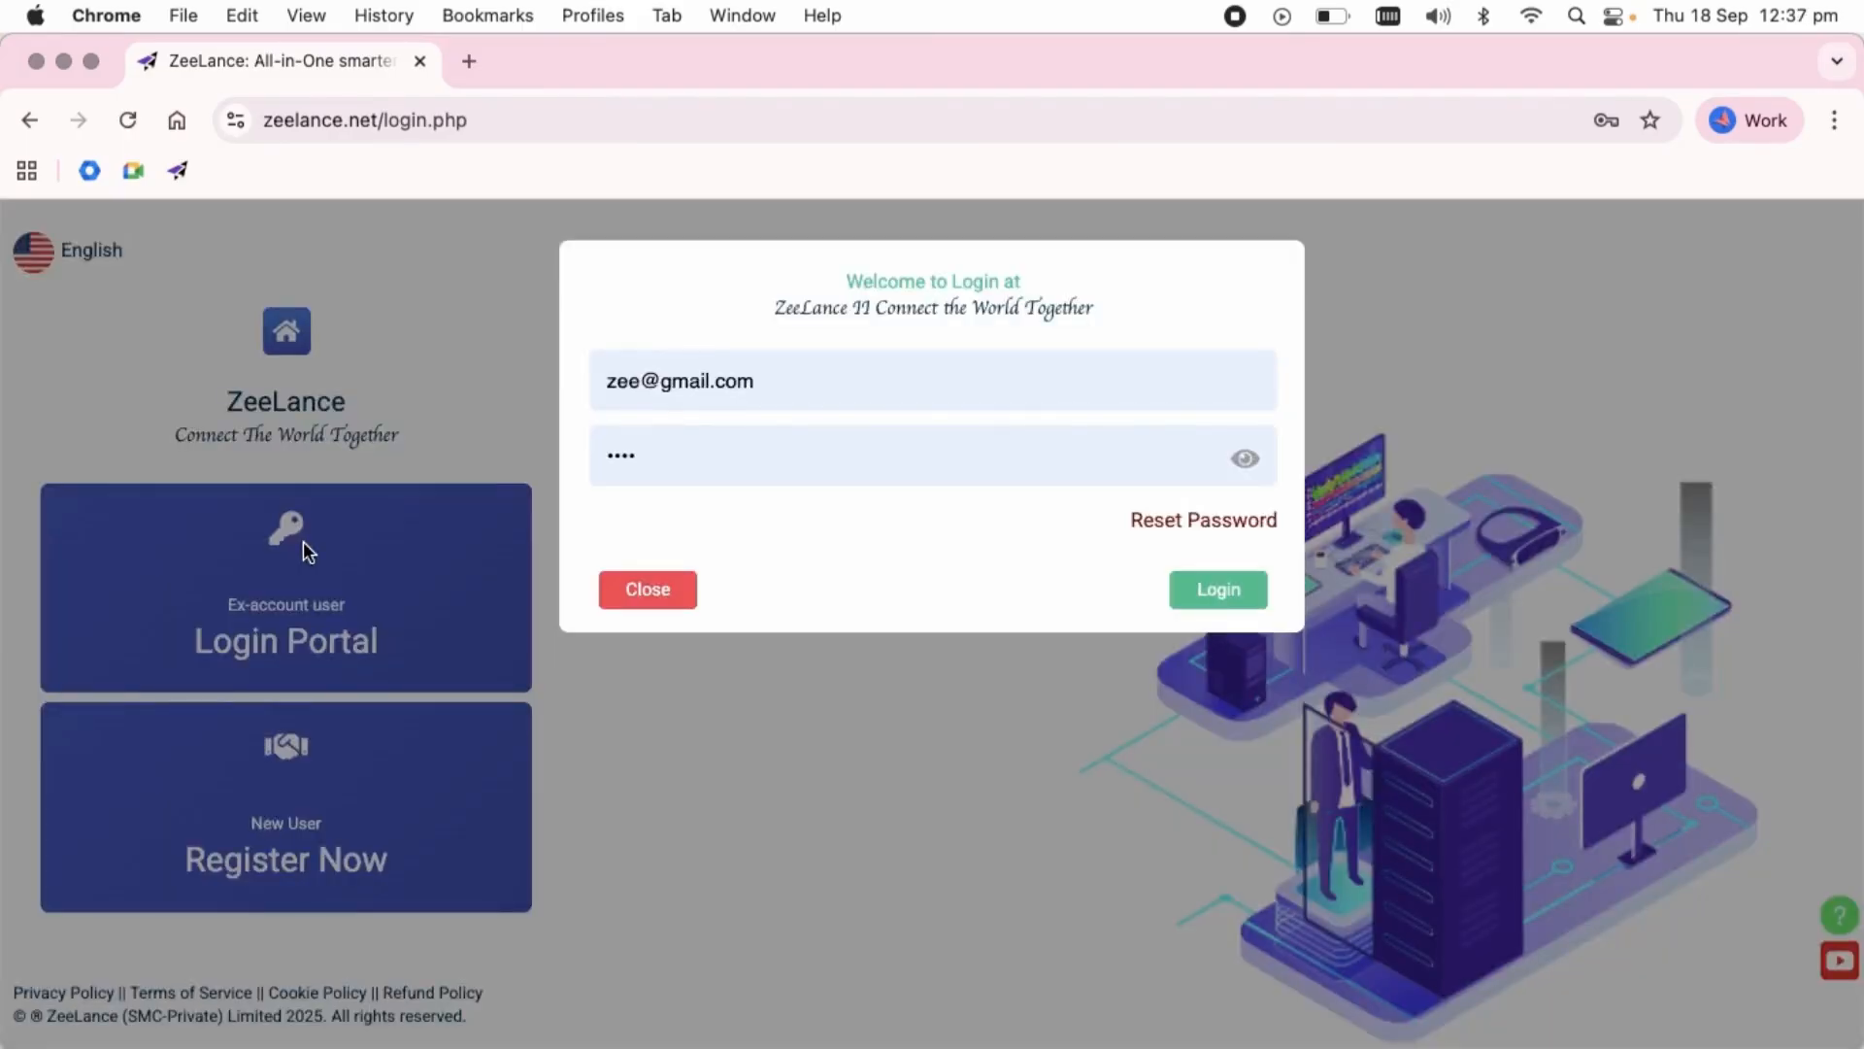
click(1218, 590)
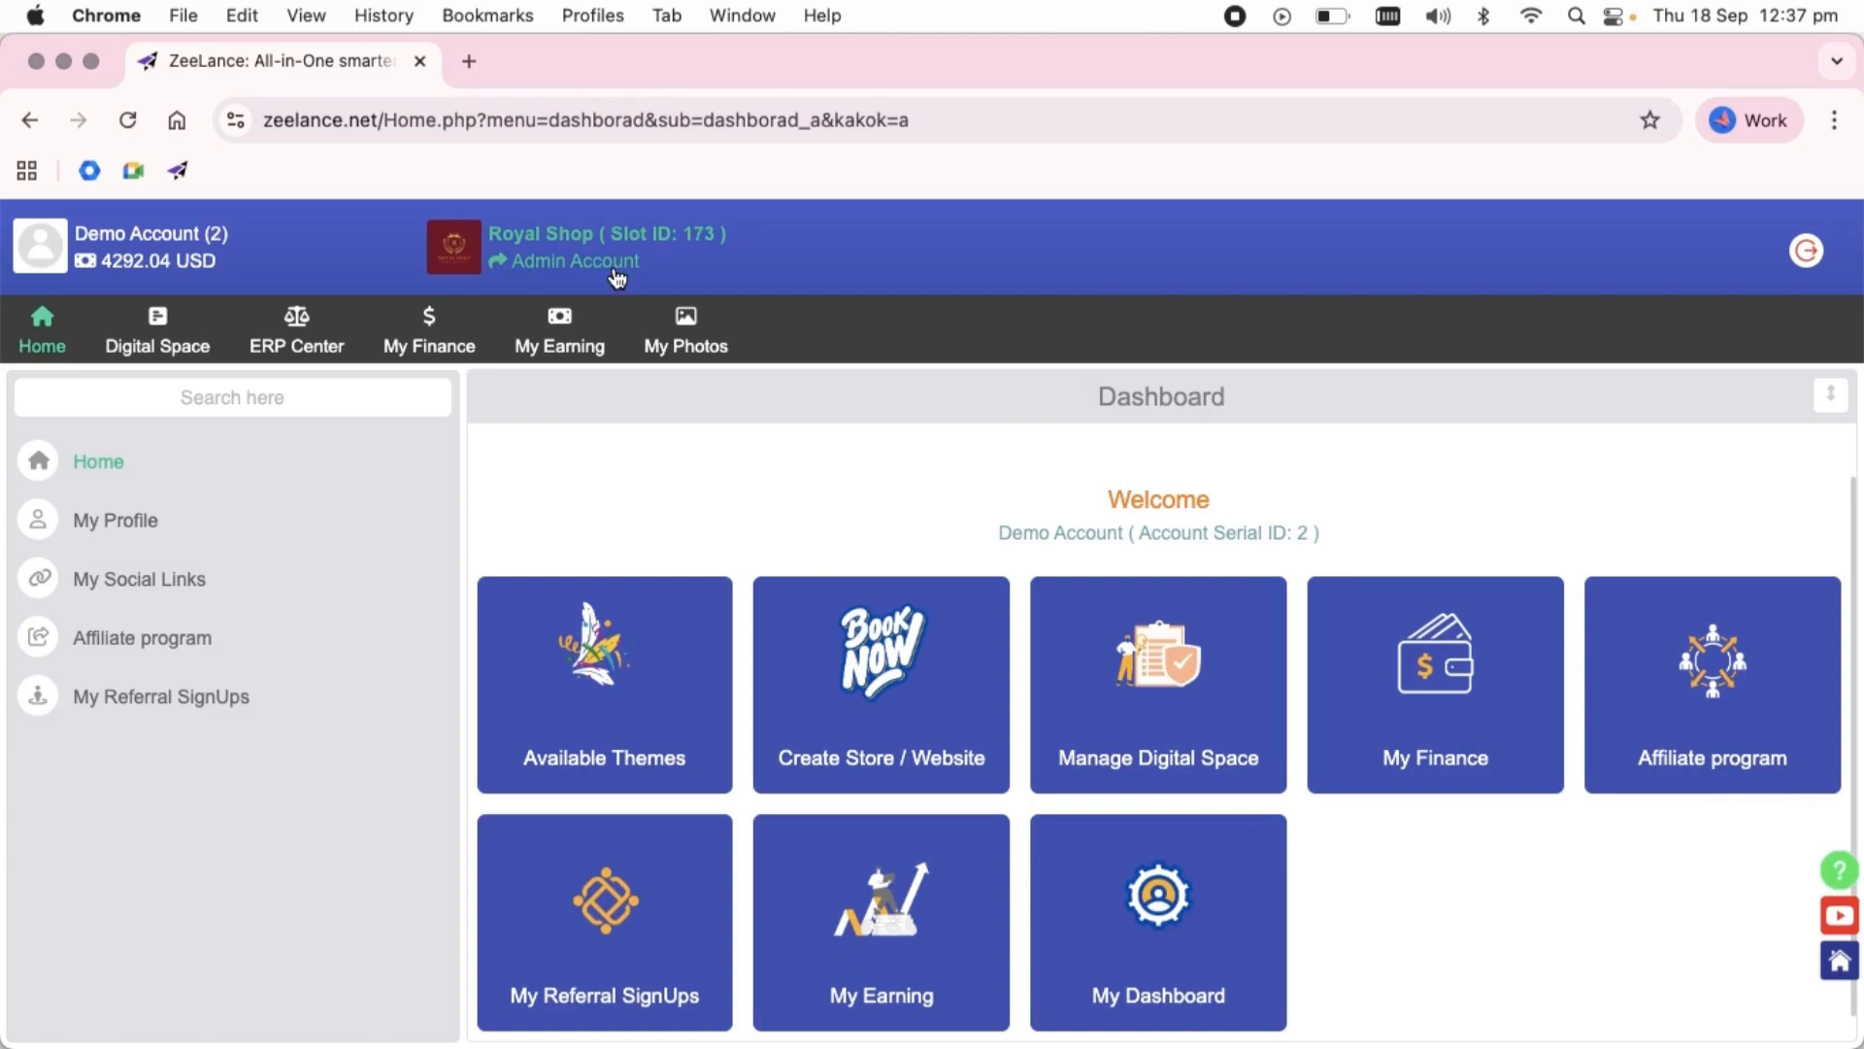
click(292, 340)
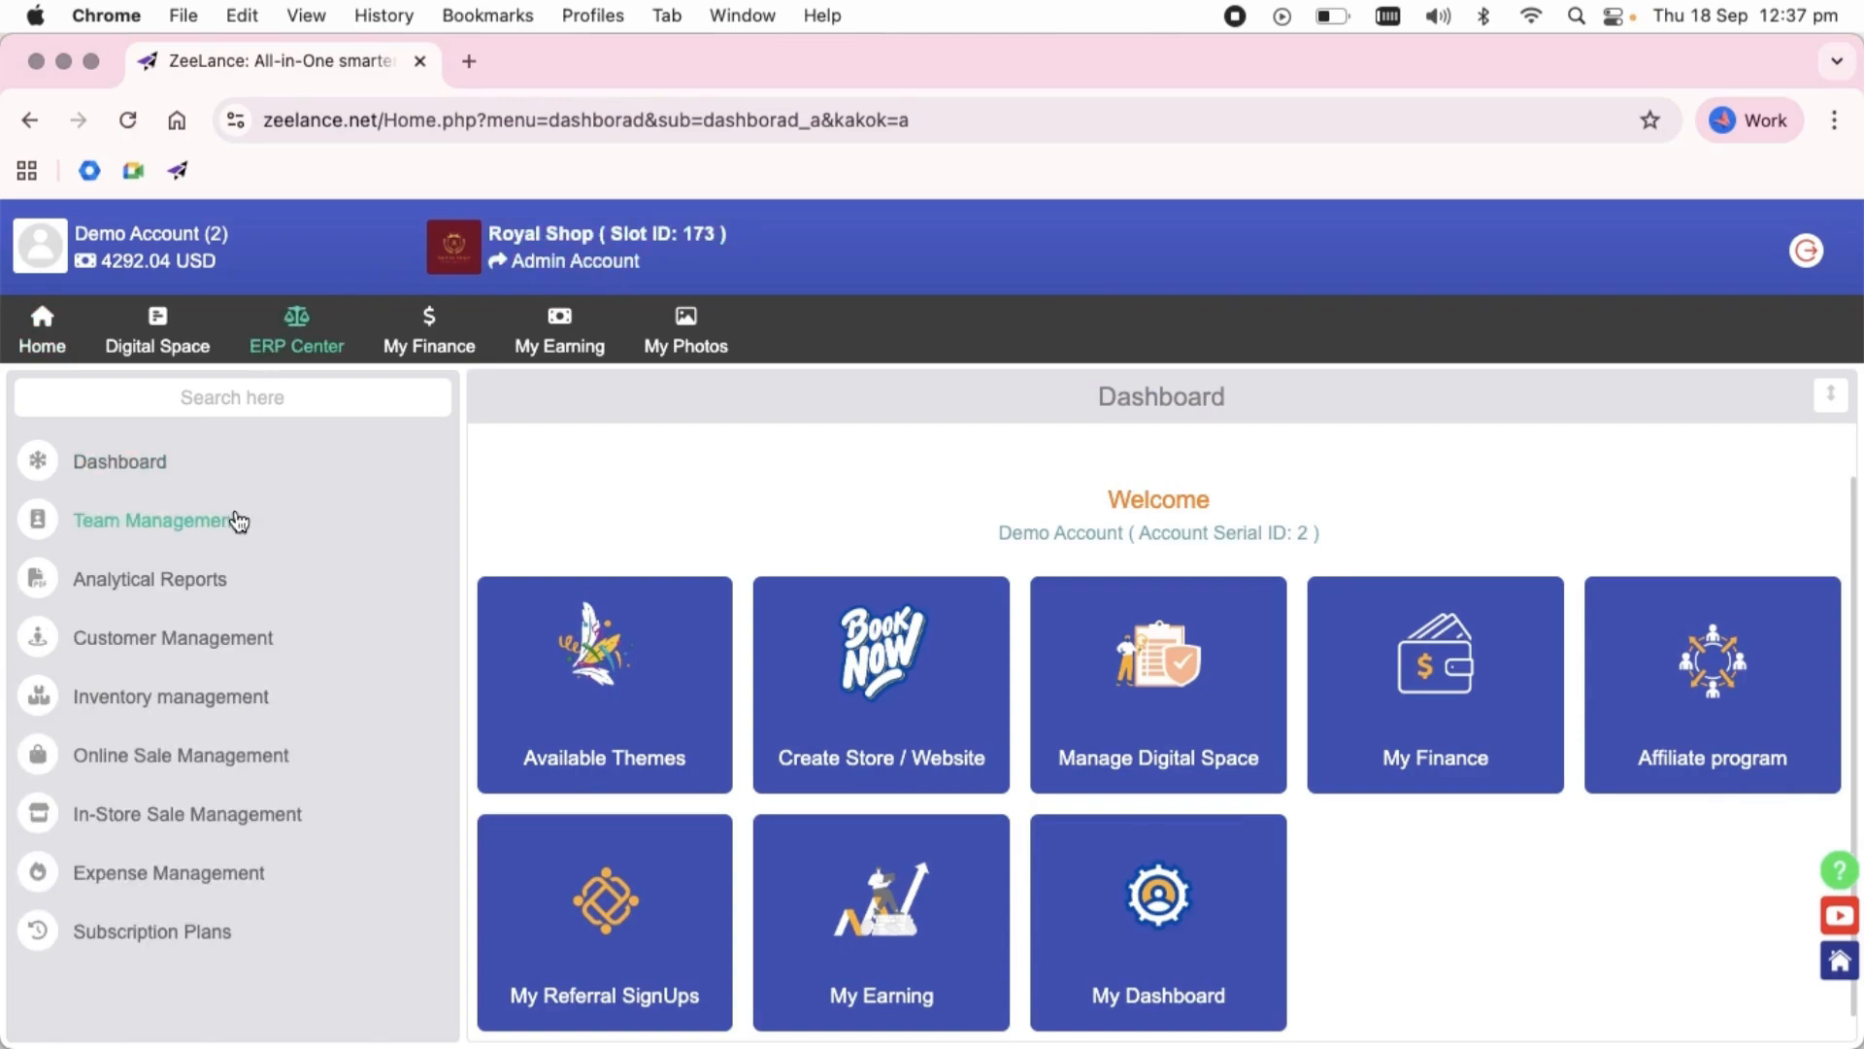
click(218, 824)
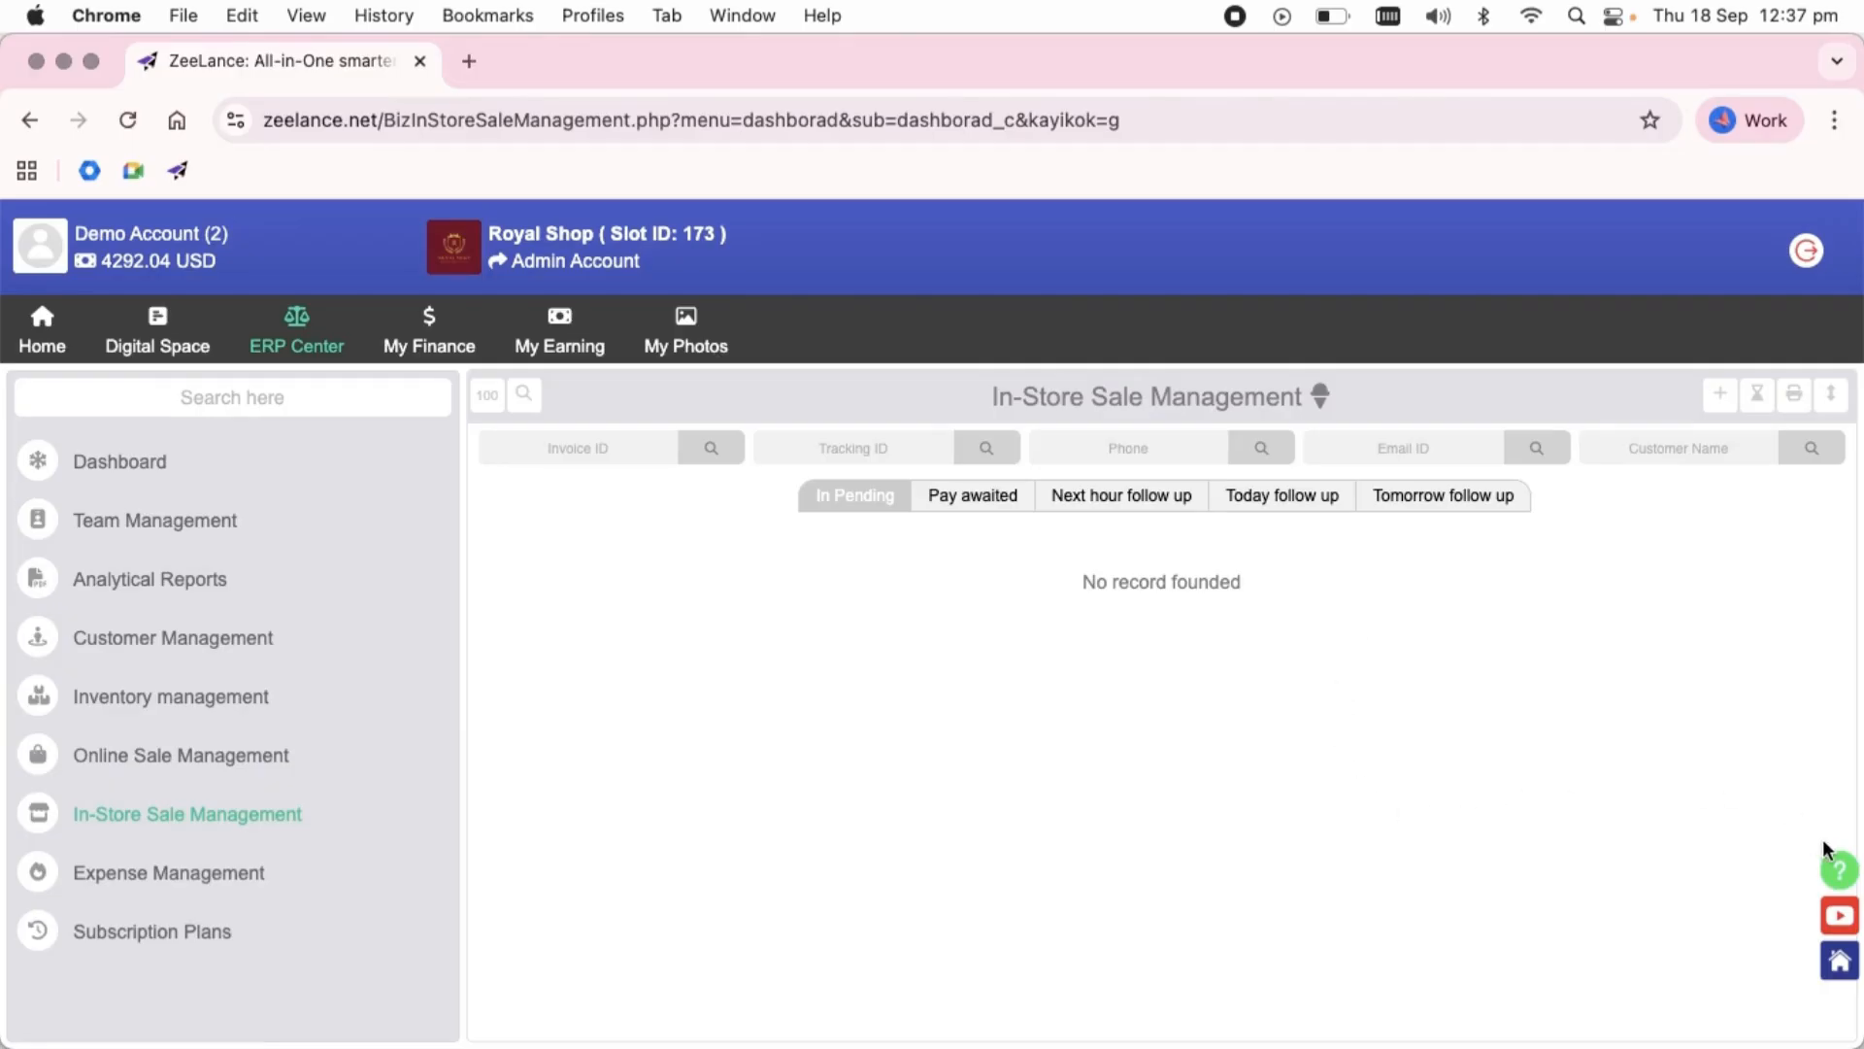
Step: Review the scanner configuration barcodes in the instant help, from Set Defaults through Enter, and close the help
click(1844, 876)
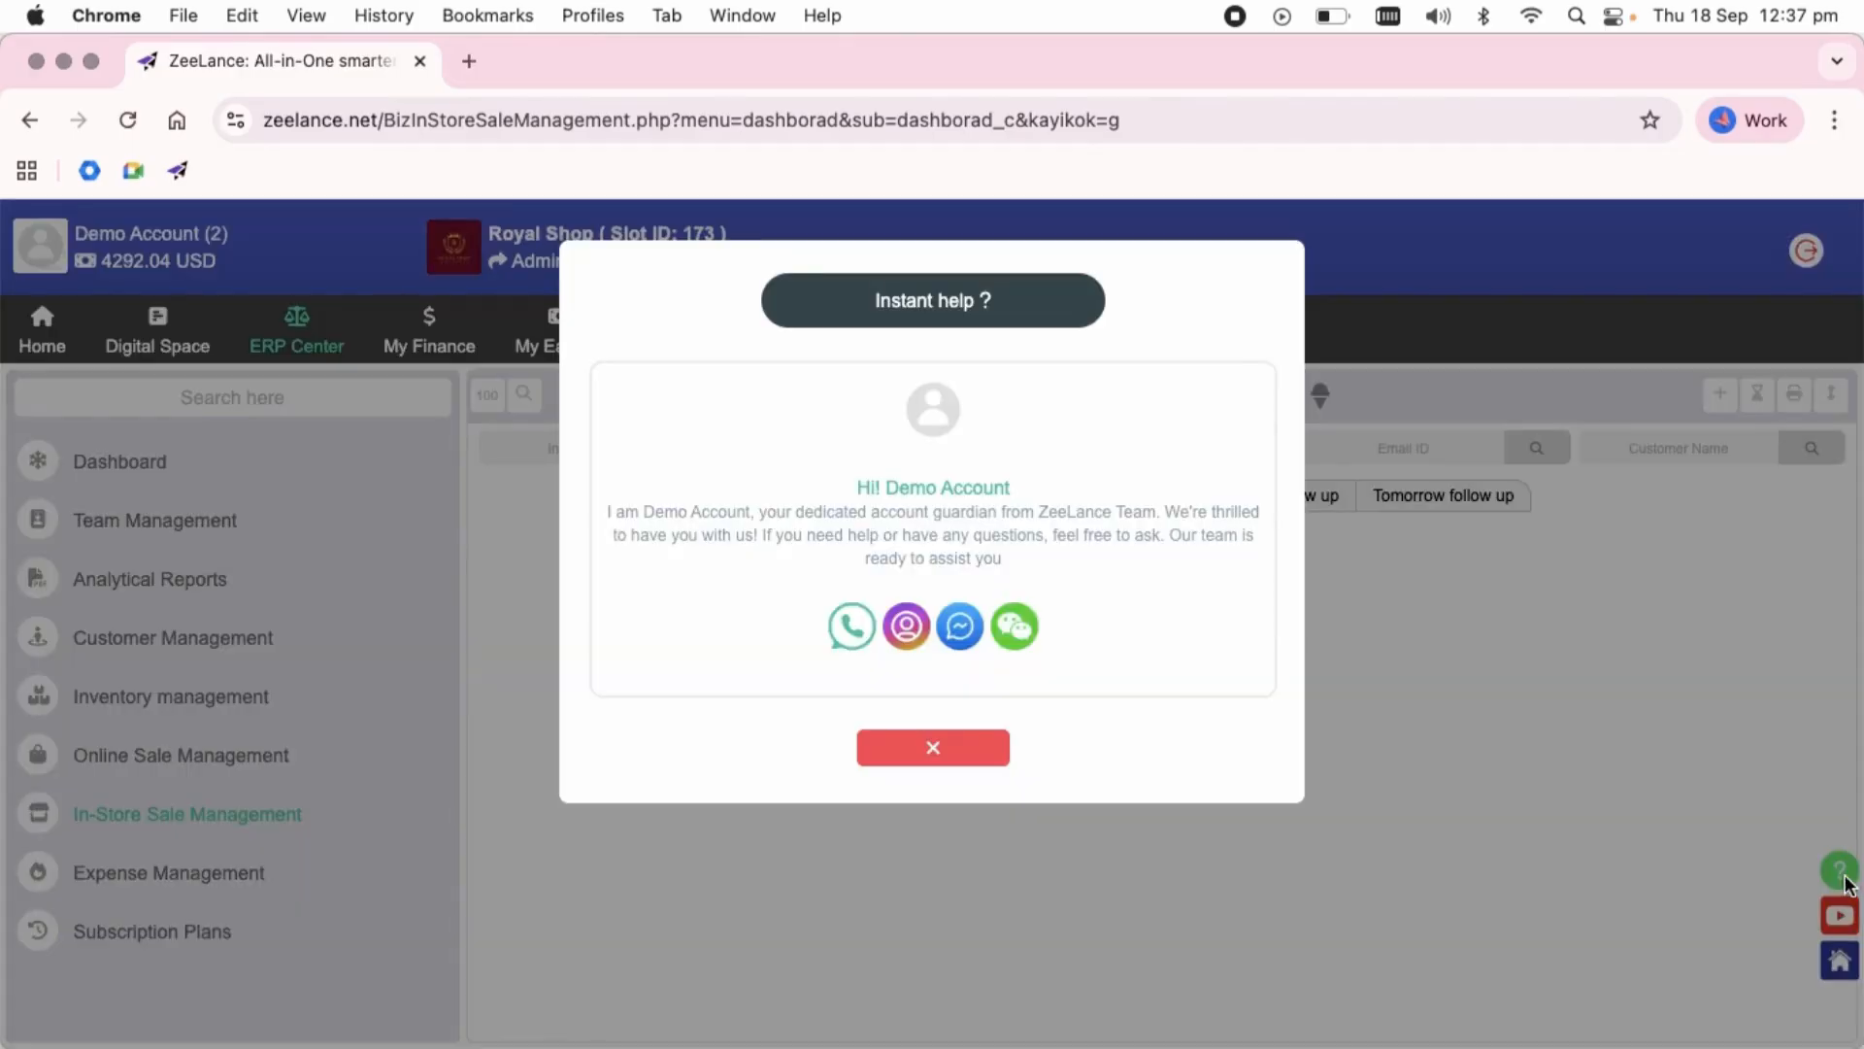
click(960, 301)
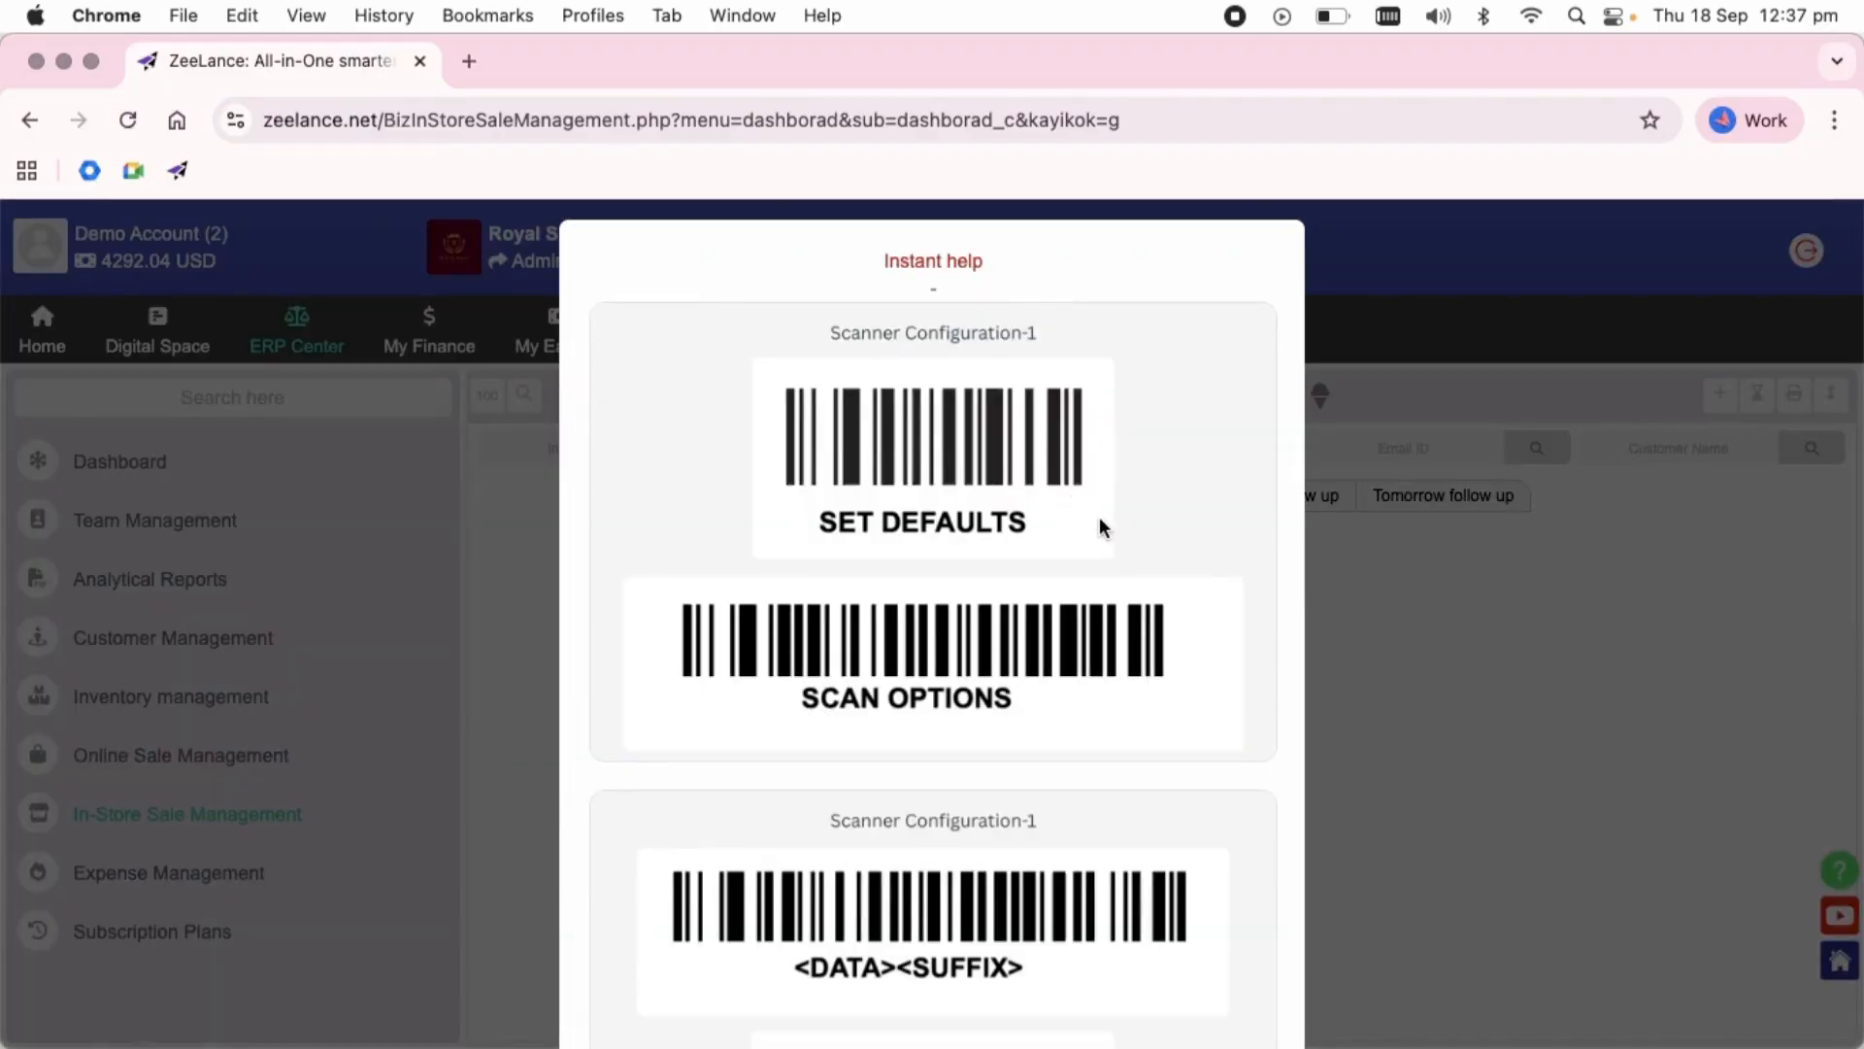
scroll(1196, 672, down, 3)
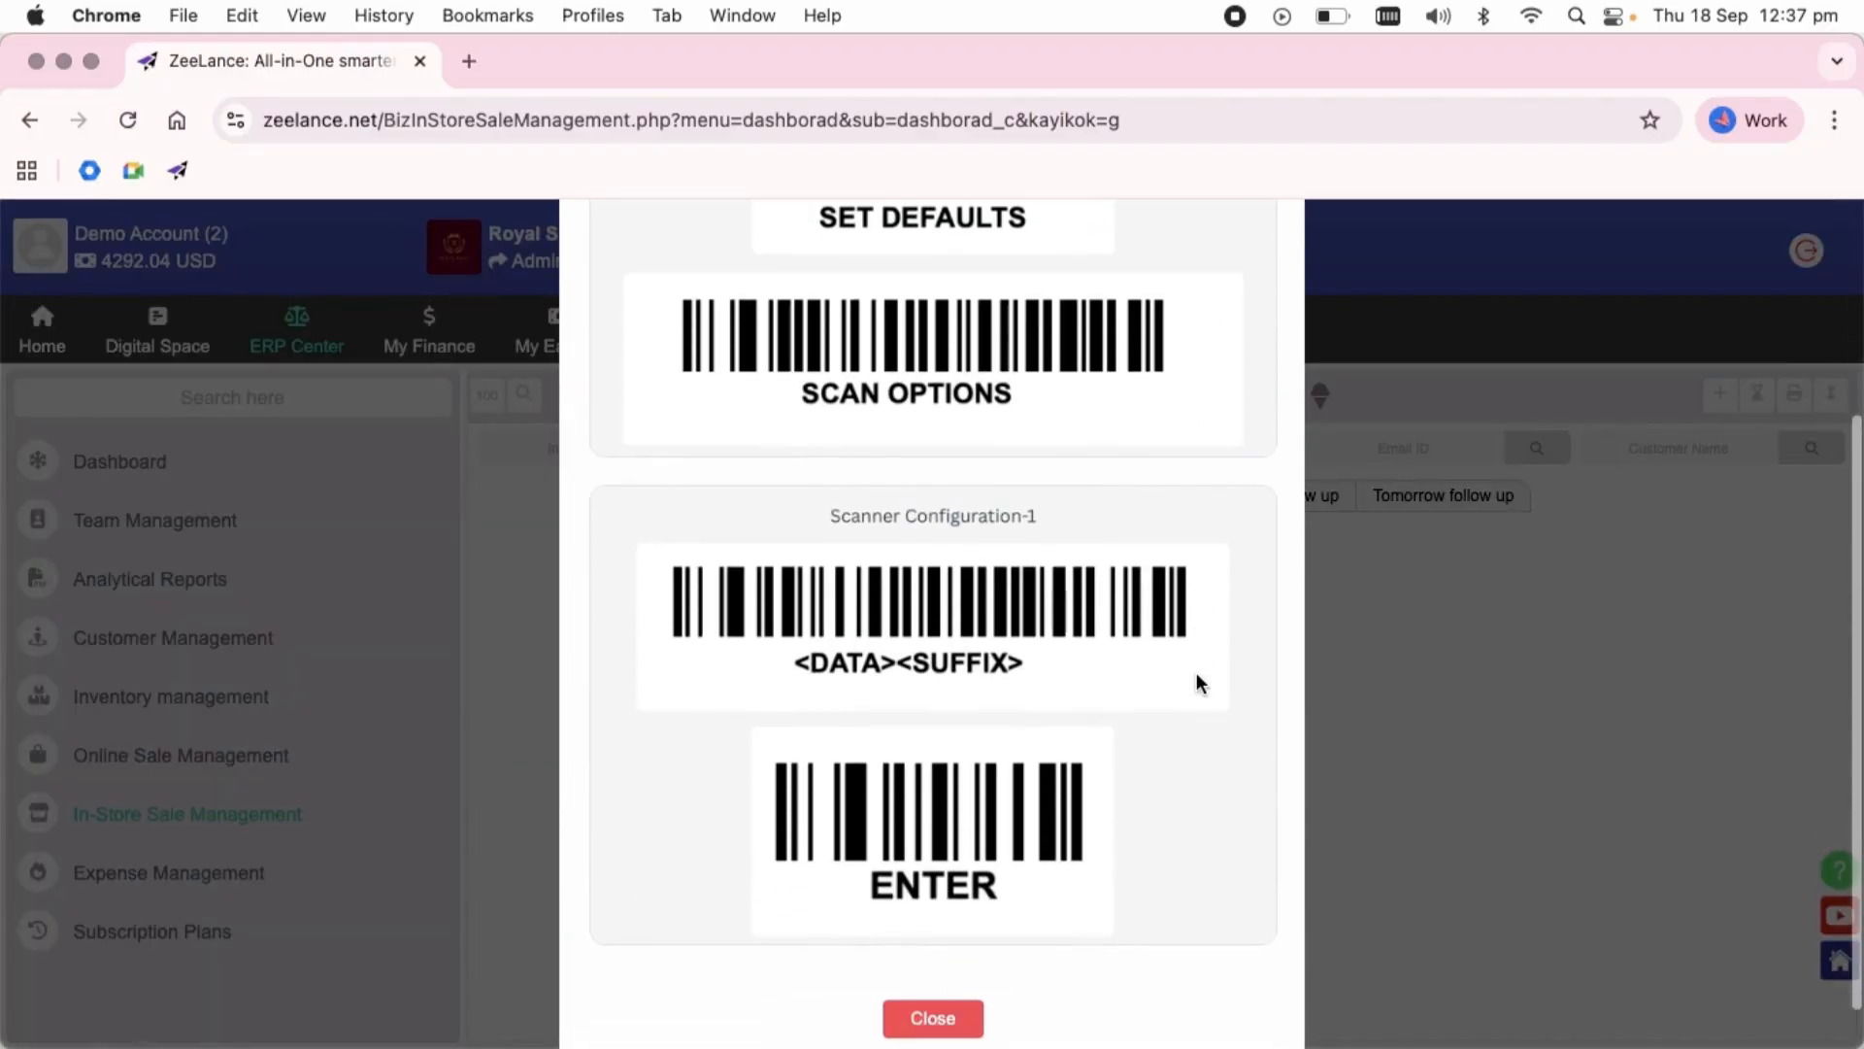
scroll(1169, 869, down, 1)
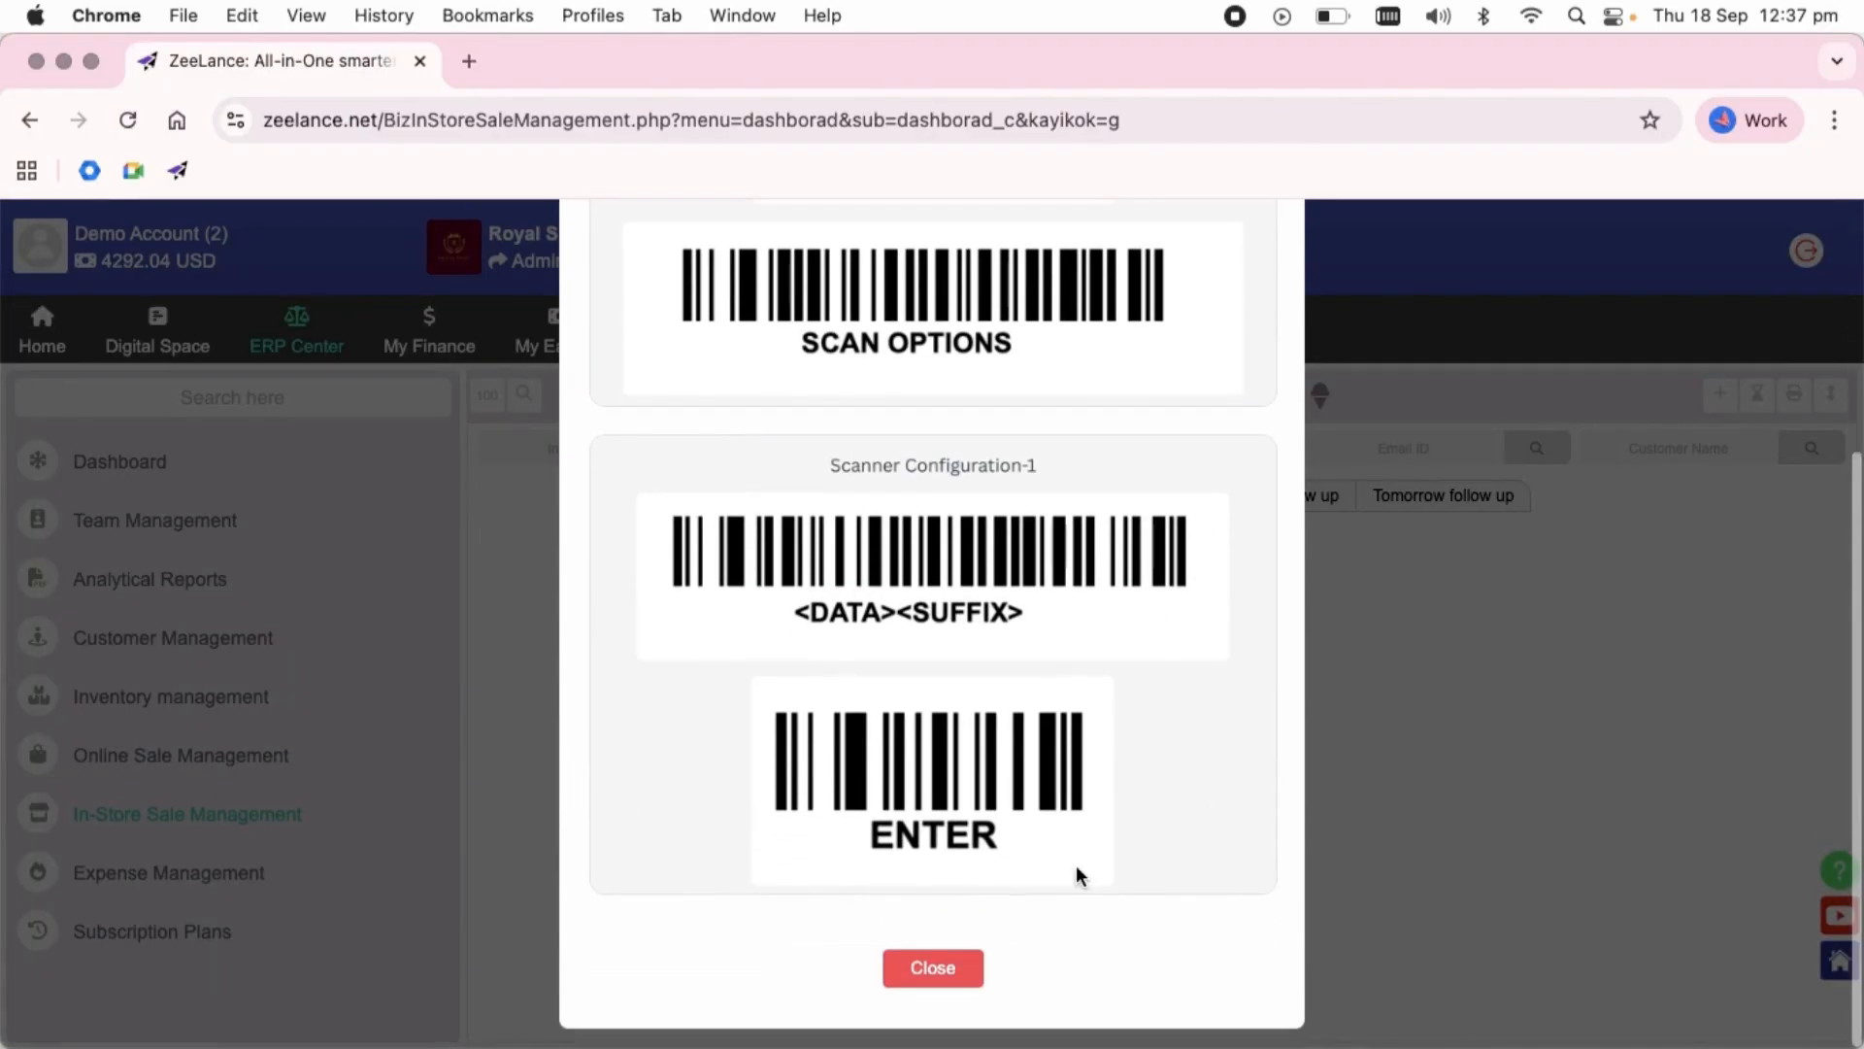
click(934, 967)
click(934, 748)
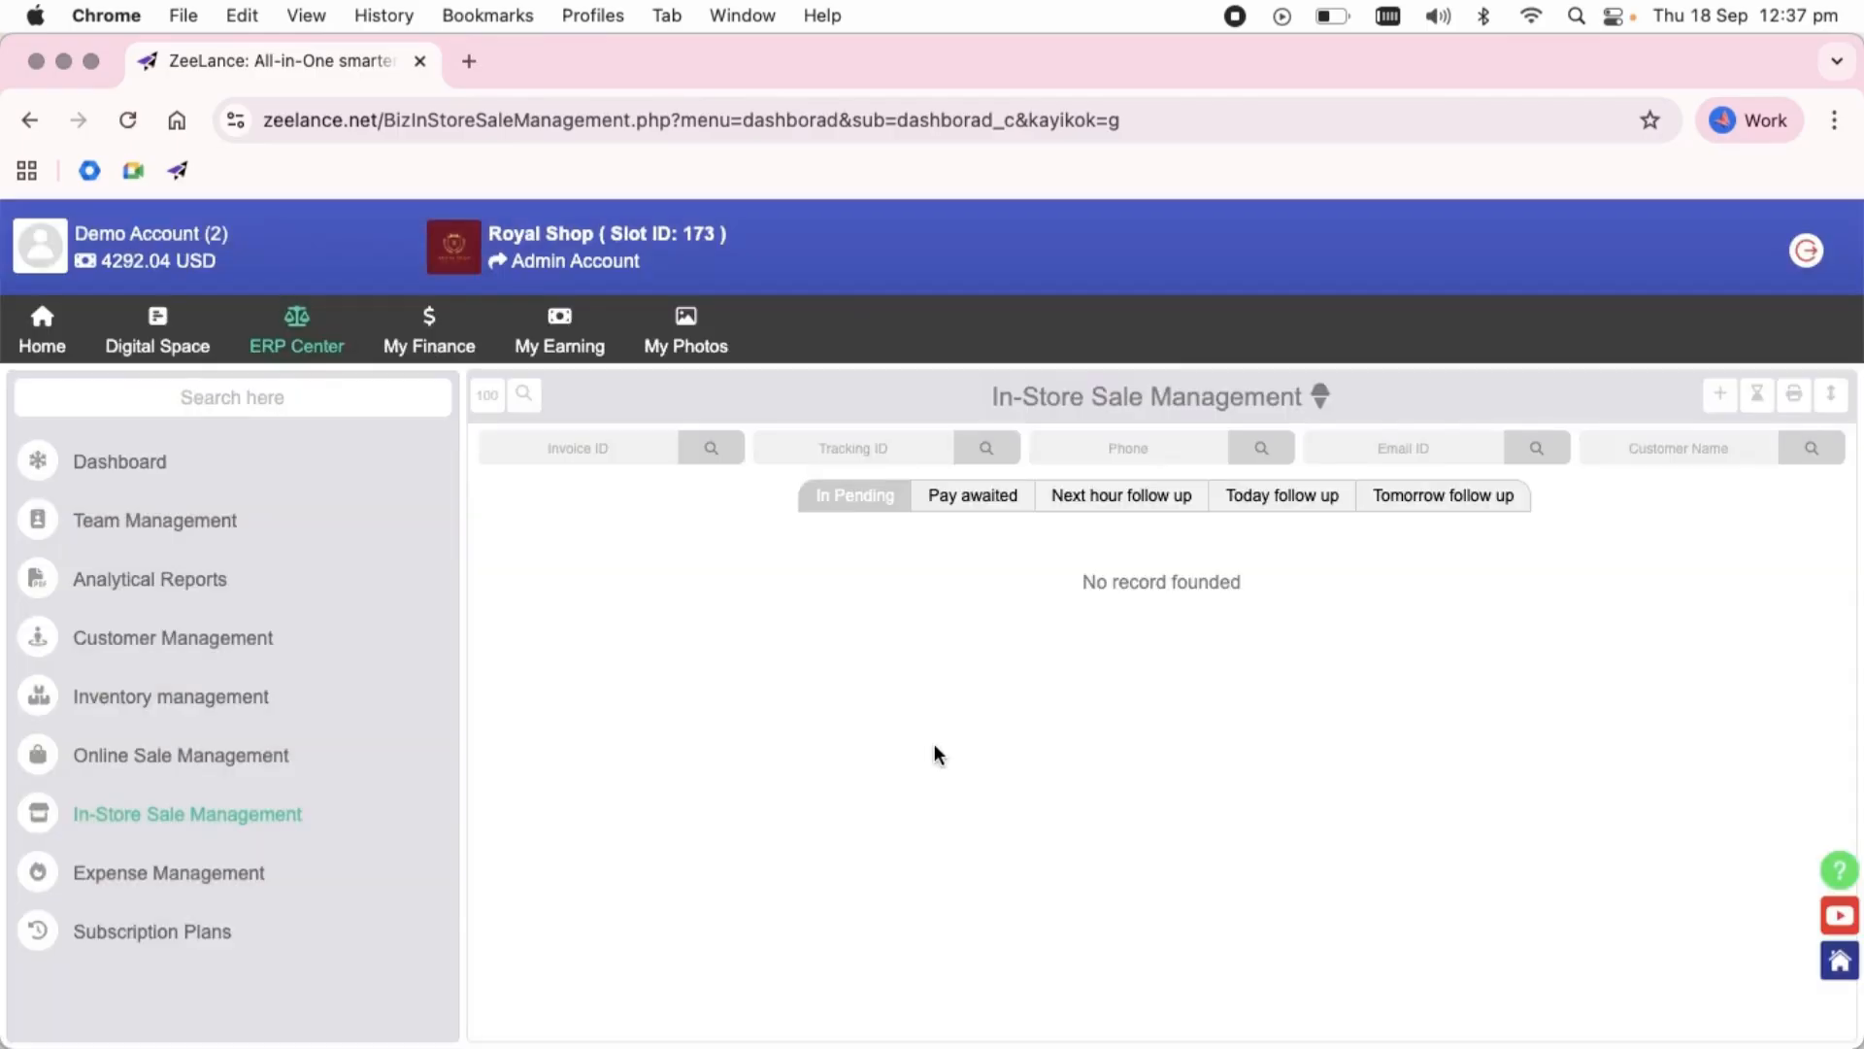
Step: Start a new bill with invoice type B2C – Simplified Tax Invoice and POS invoice mode Stock Linked
click(1720, 394)
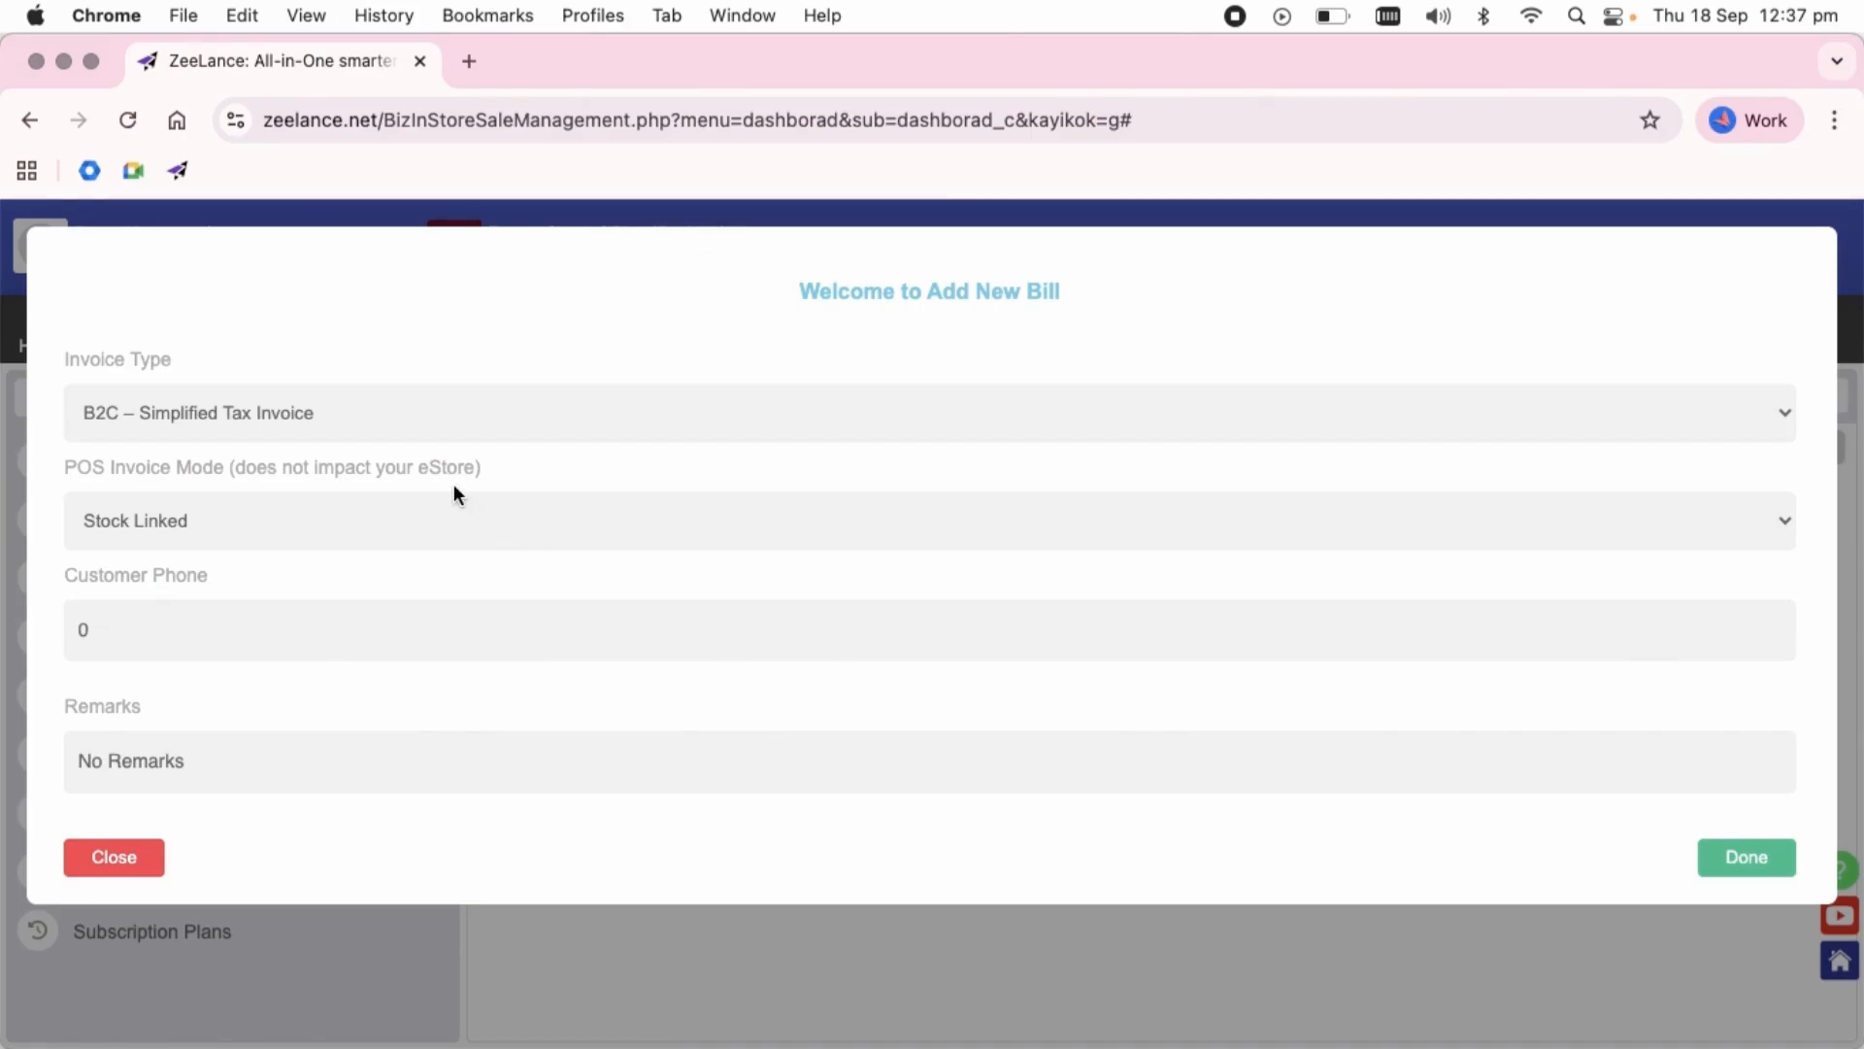
click(120, 405)
click(121, 406)
click(180, 513)
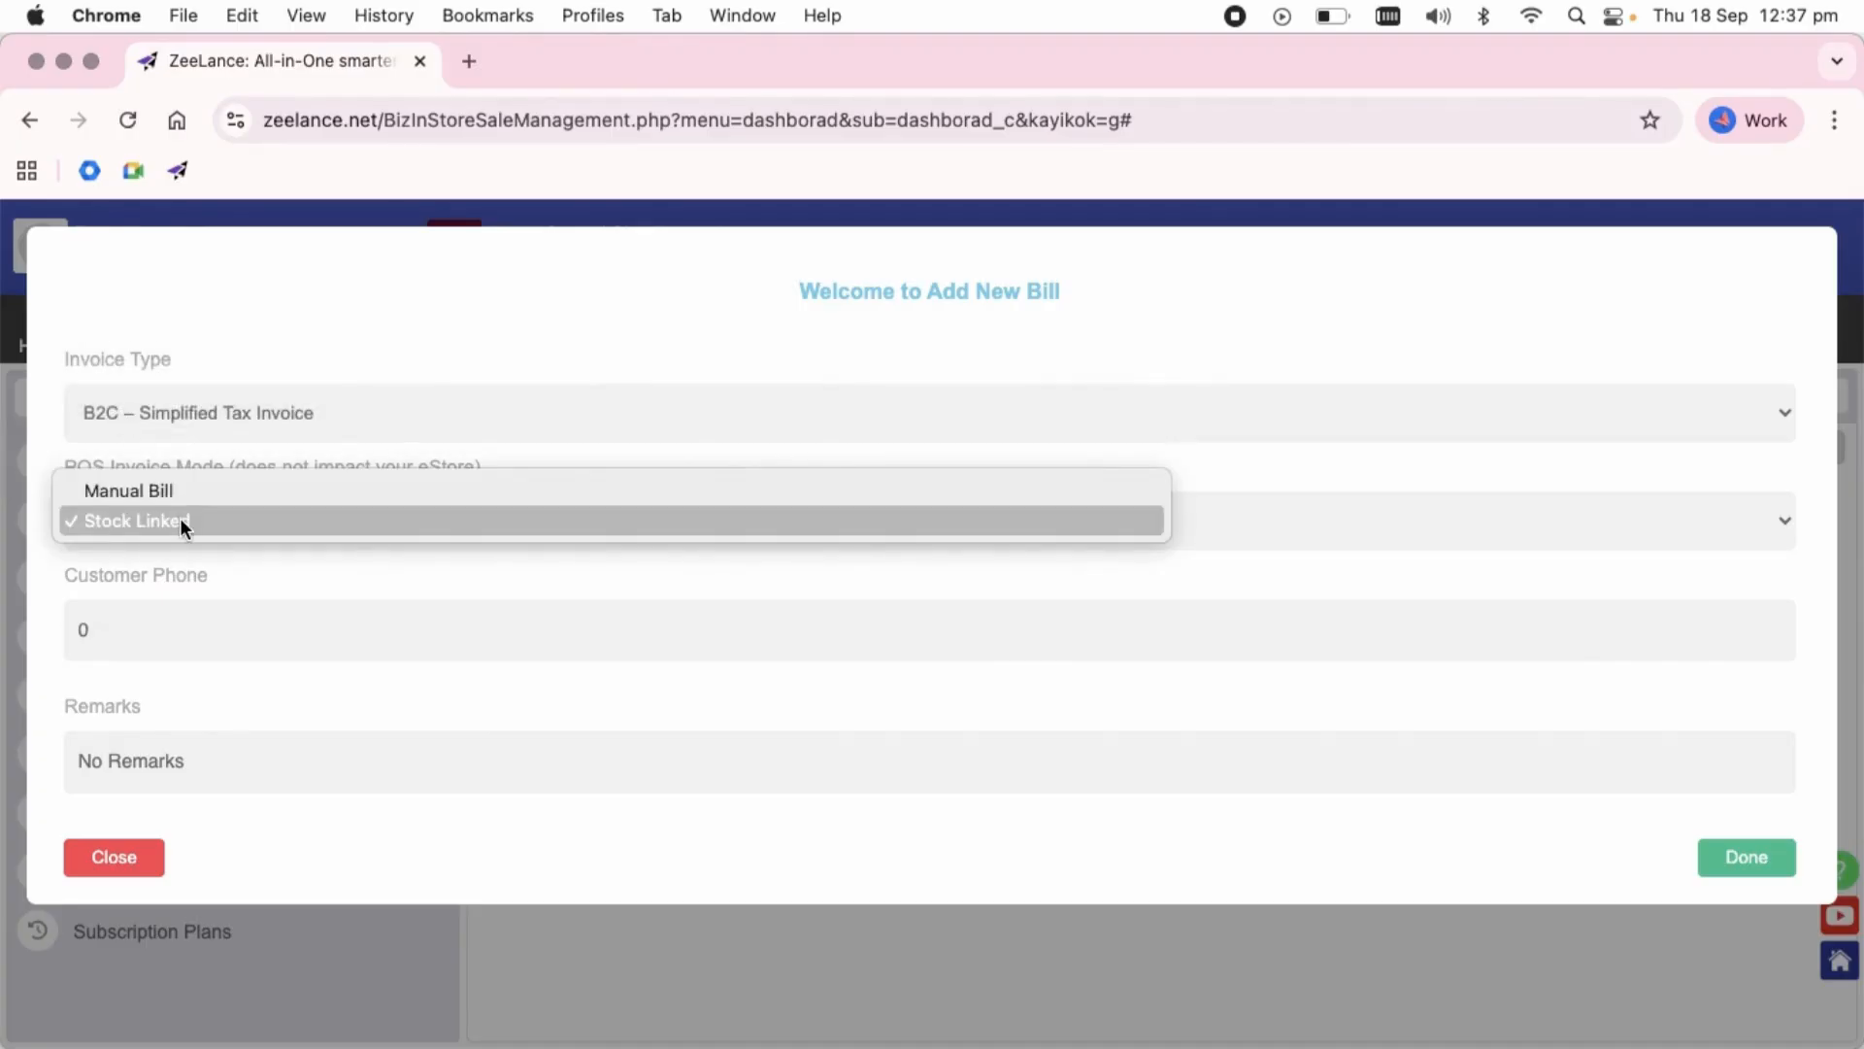
click(181, 524)
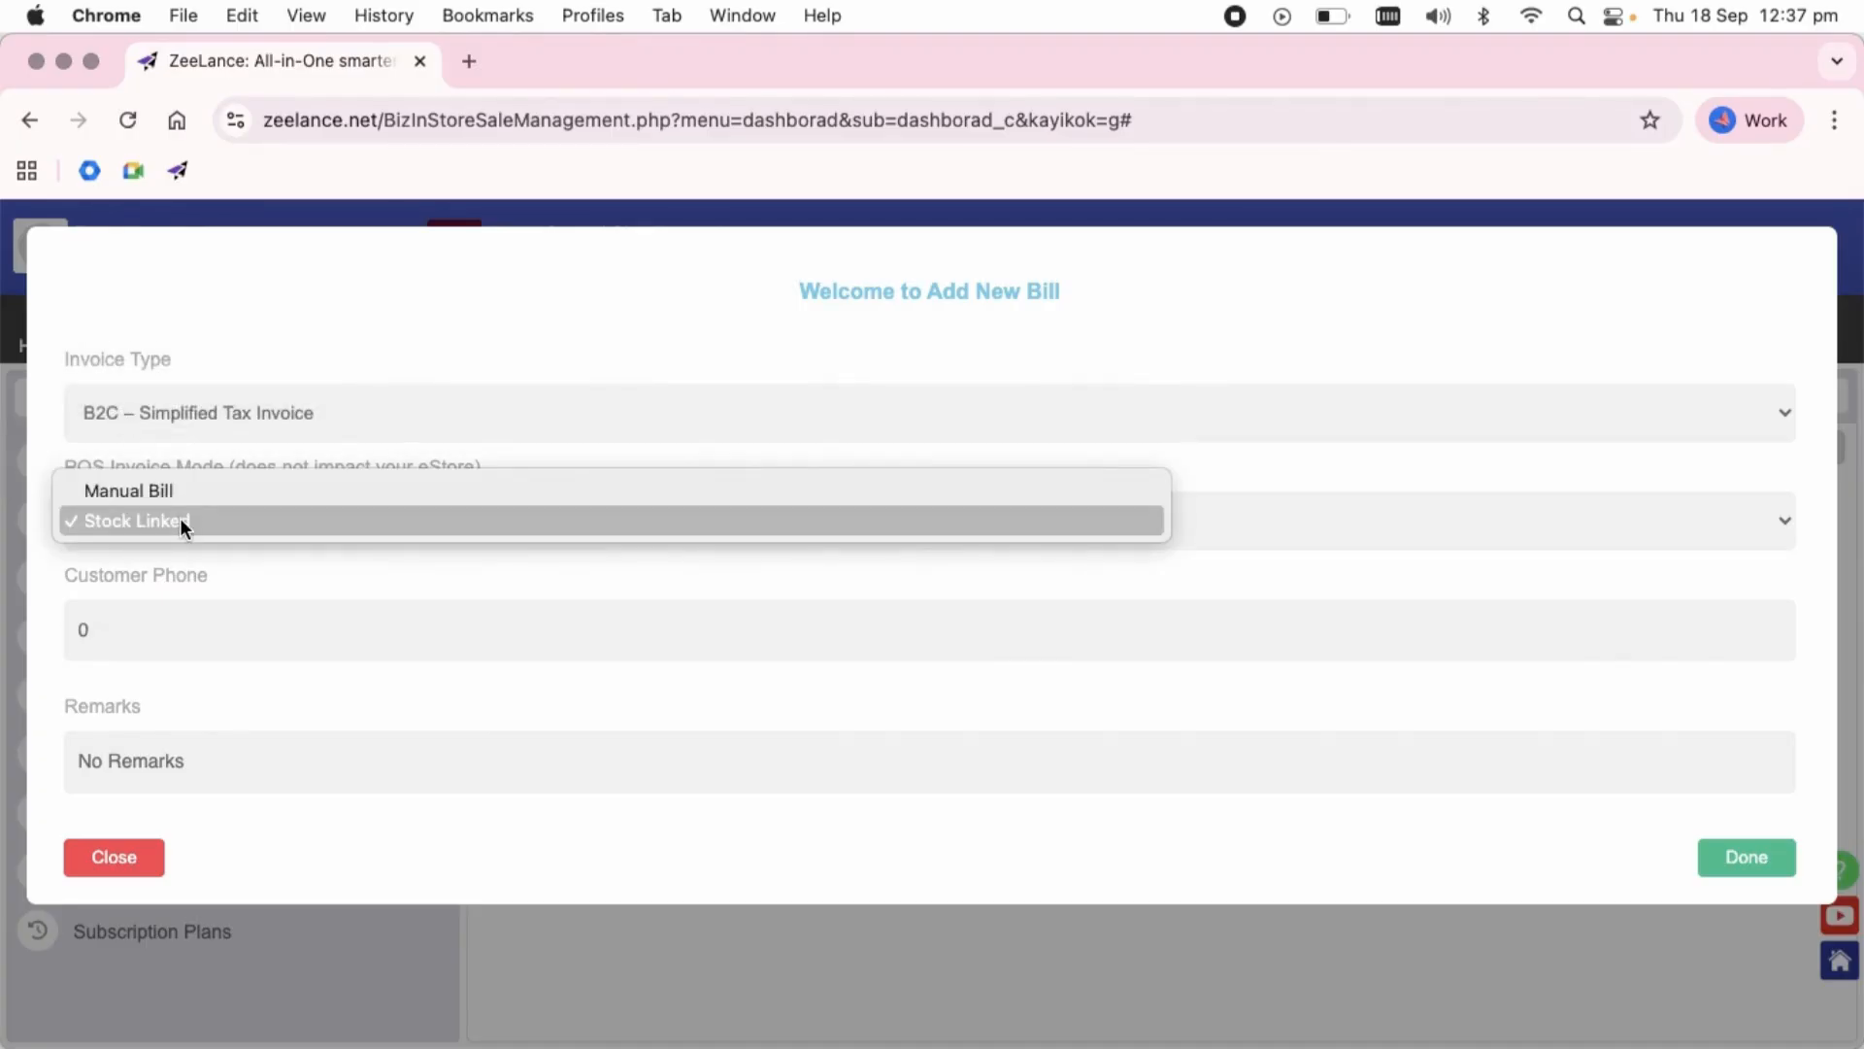
Step: Assign the first suggested customer's phone number to the bill, keep No Remarks, and create the bill
click(176, 626)
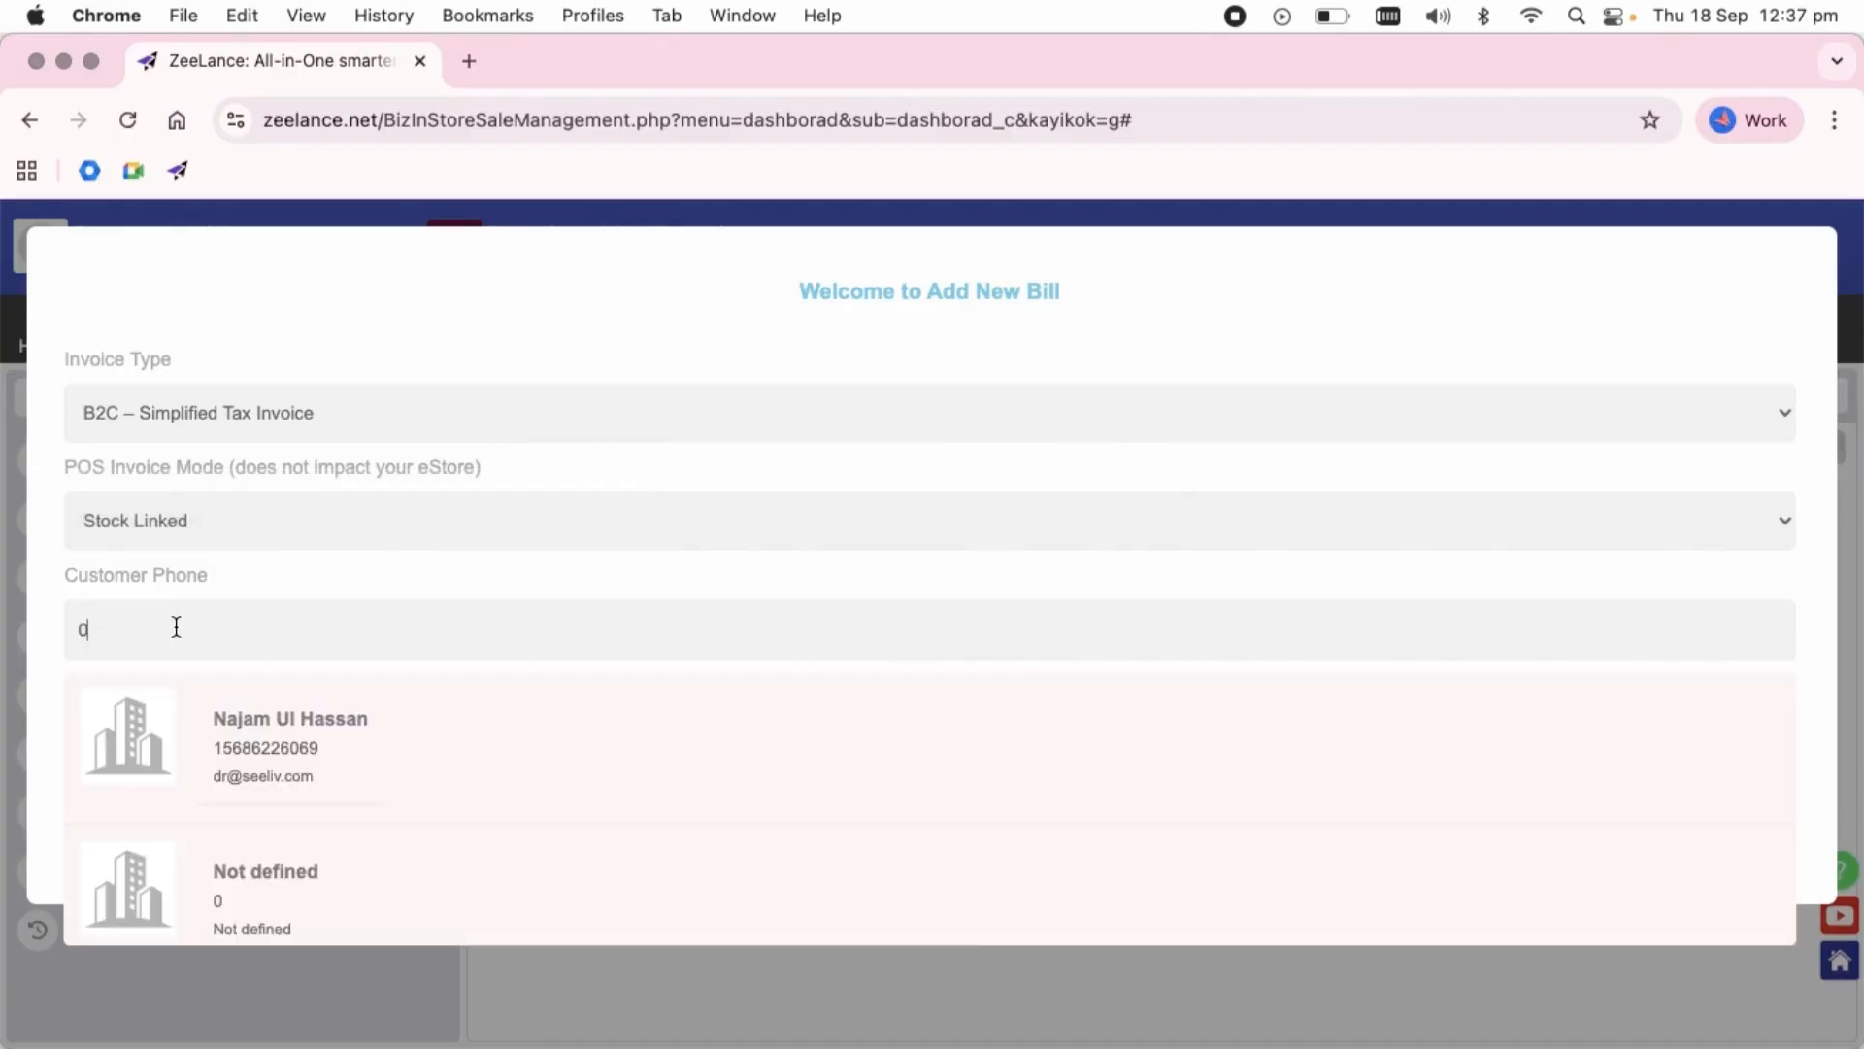
click(316, 745)
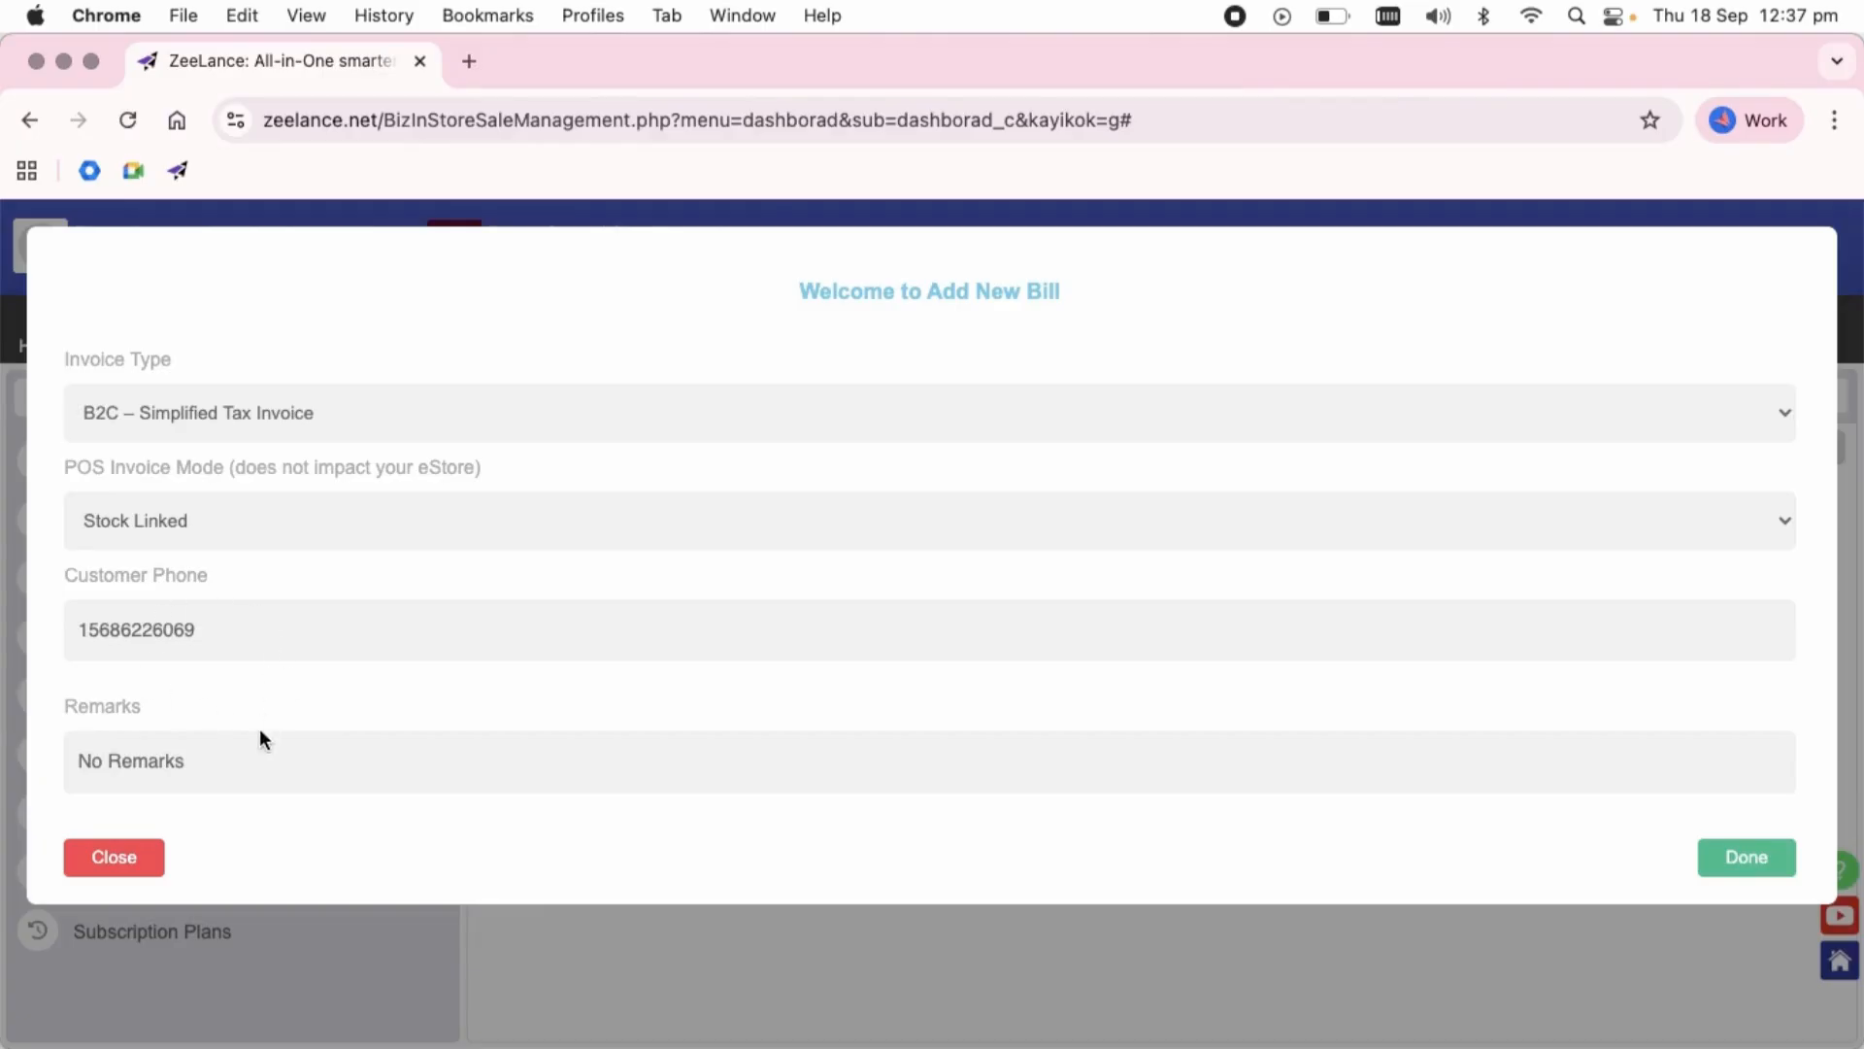
drag(257, 774, 202, 707)
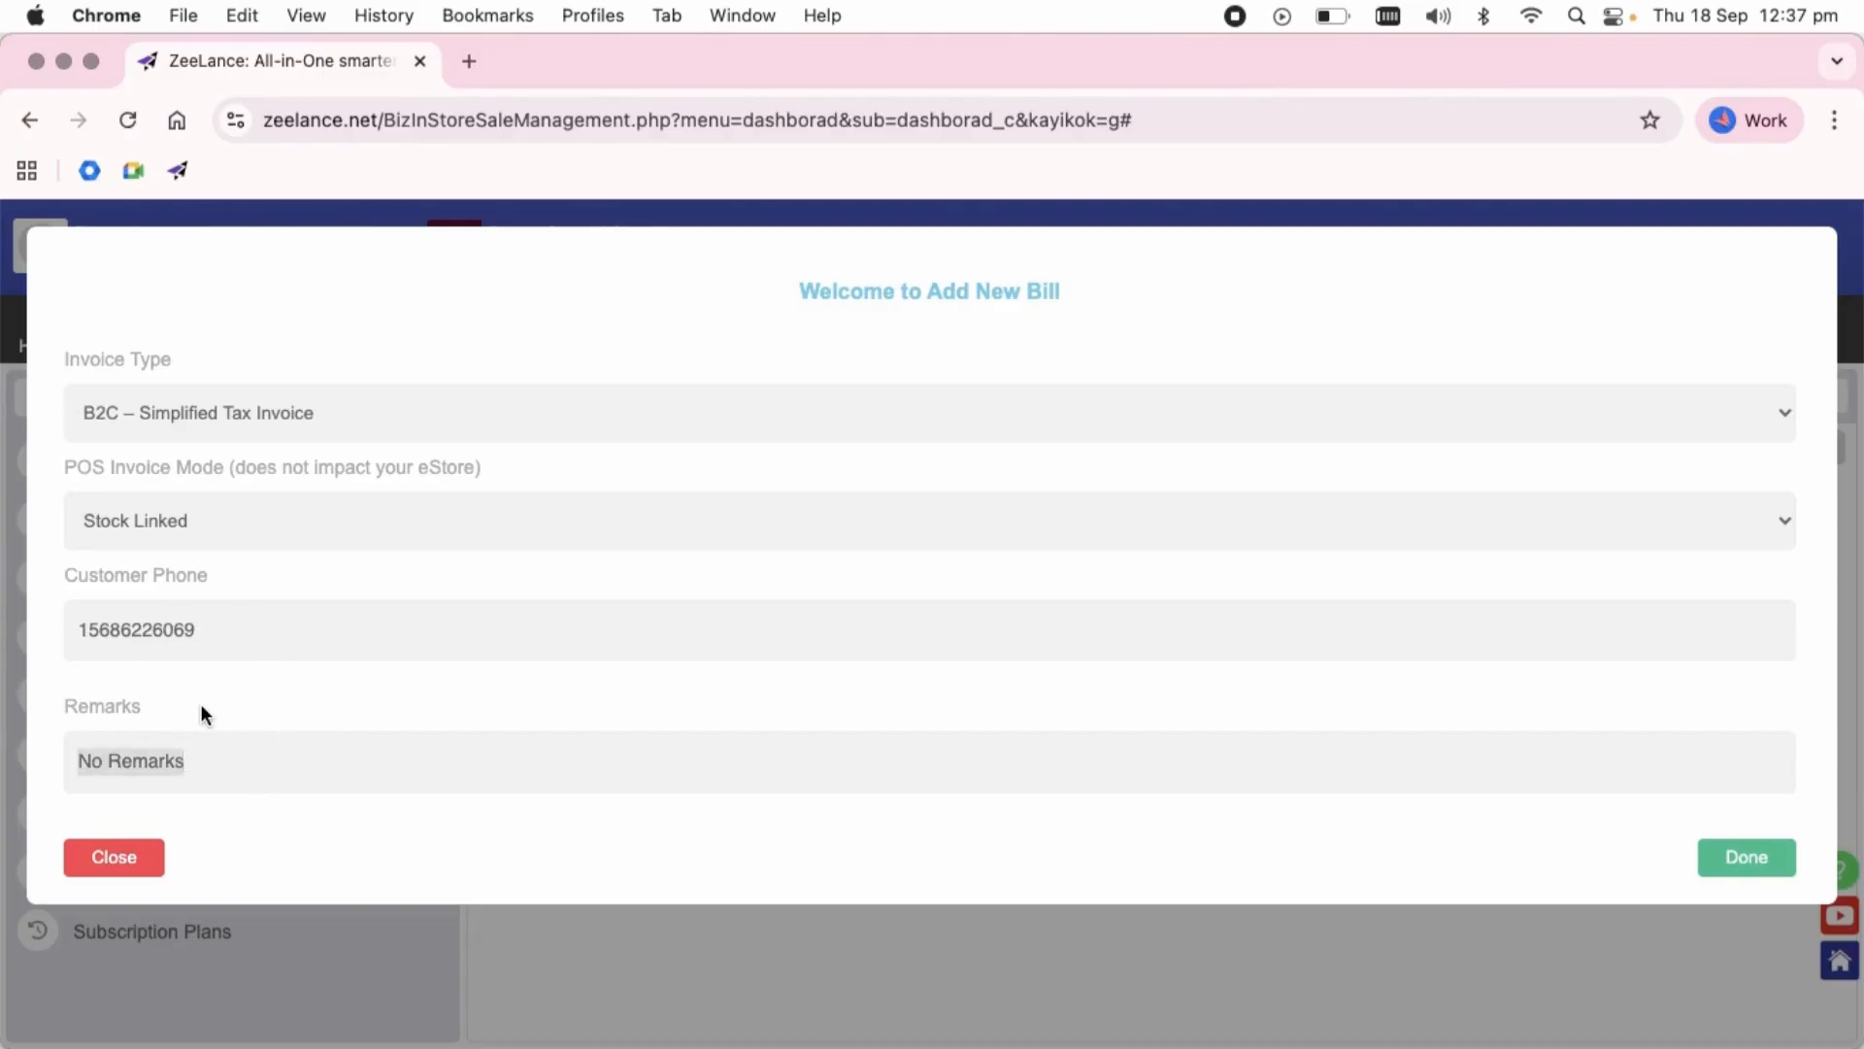
click(325, 697)
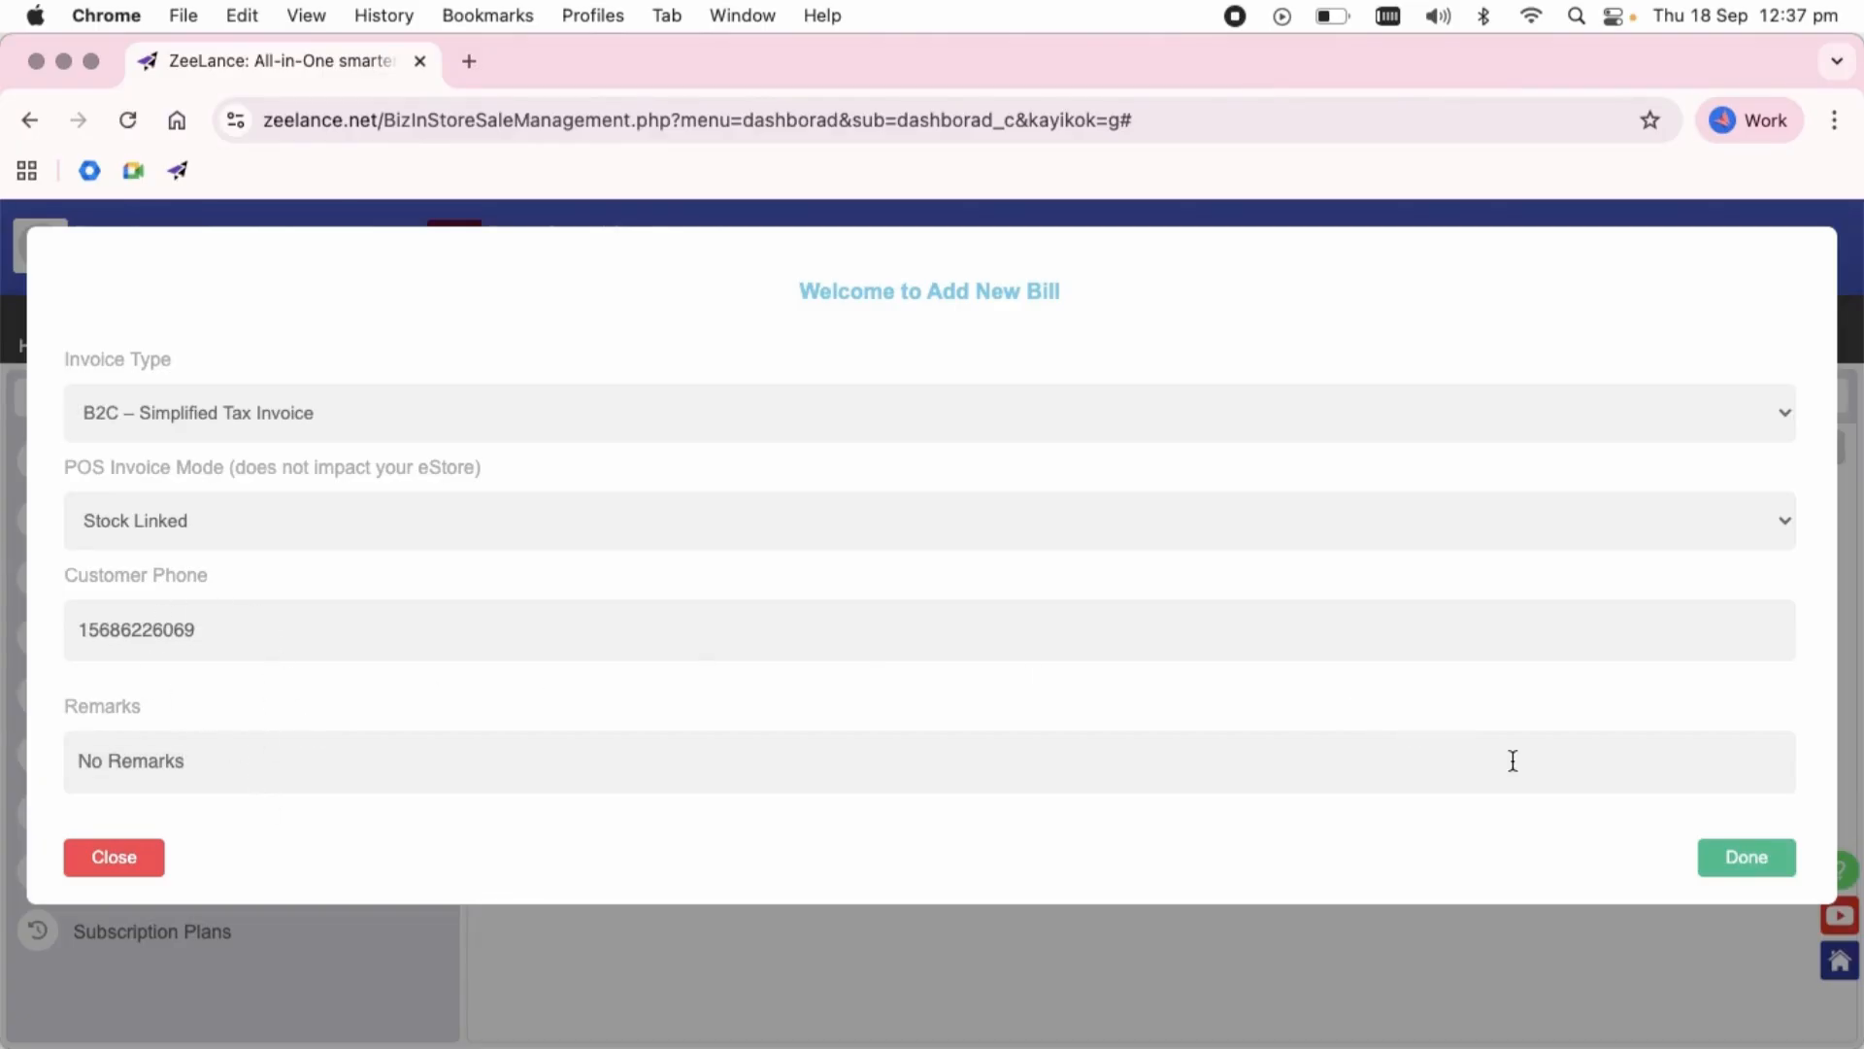
click(1732, 844)
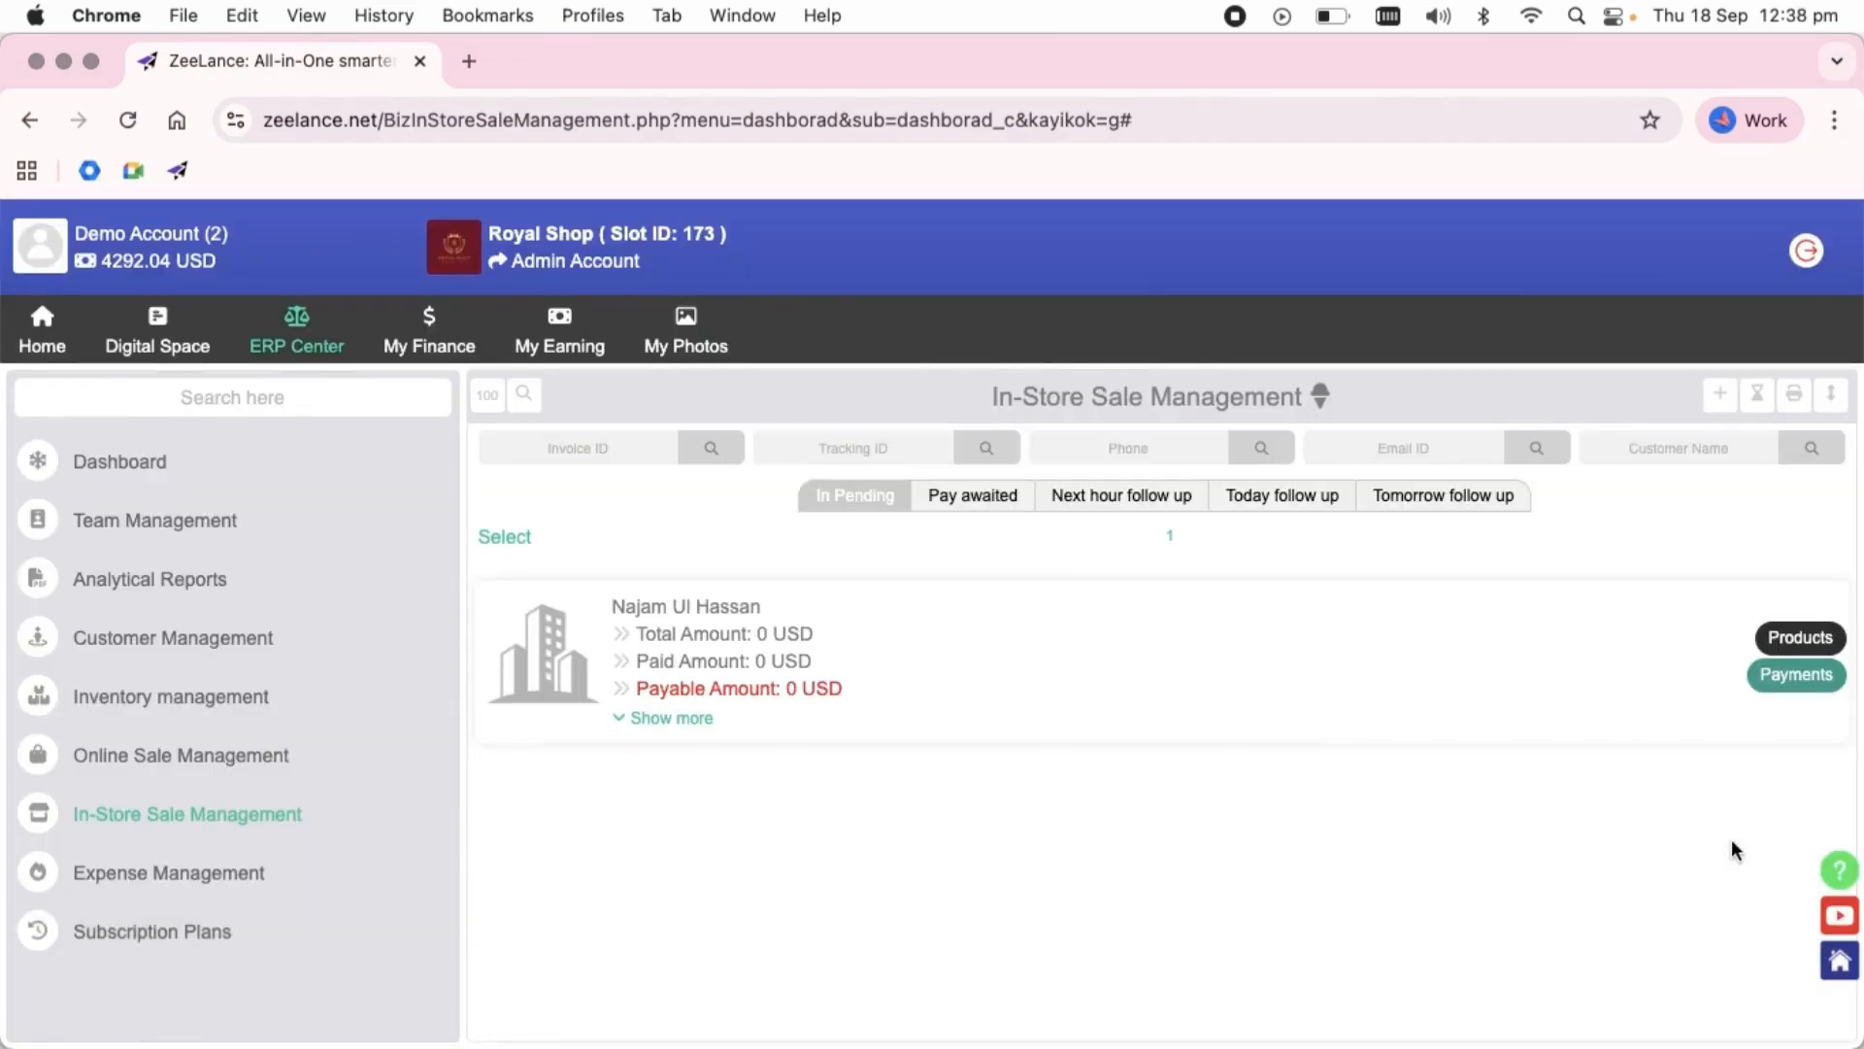
click(1800, 637)
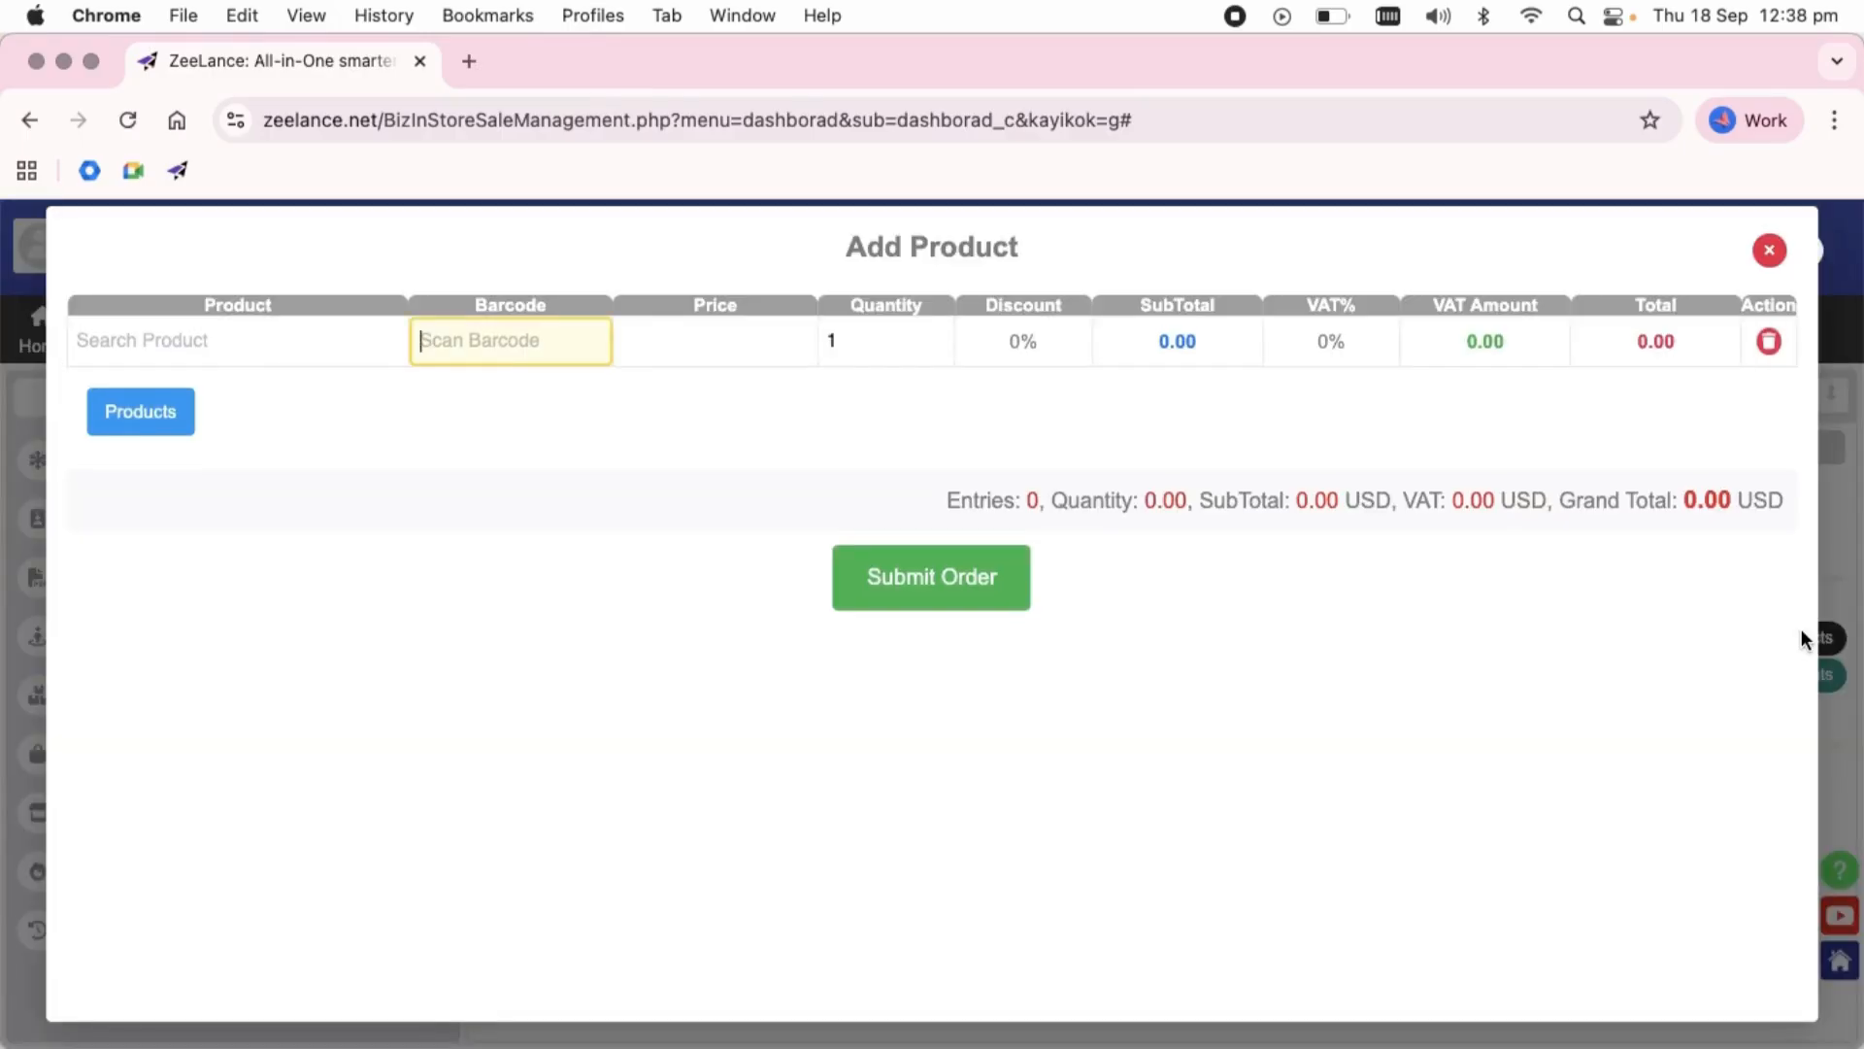
text(640947281089)
key(Return)
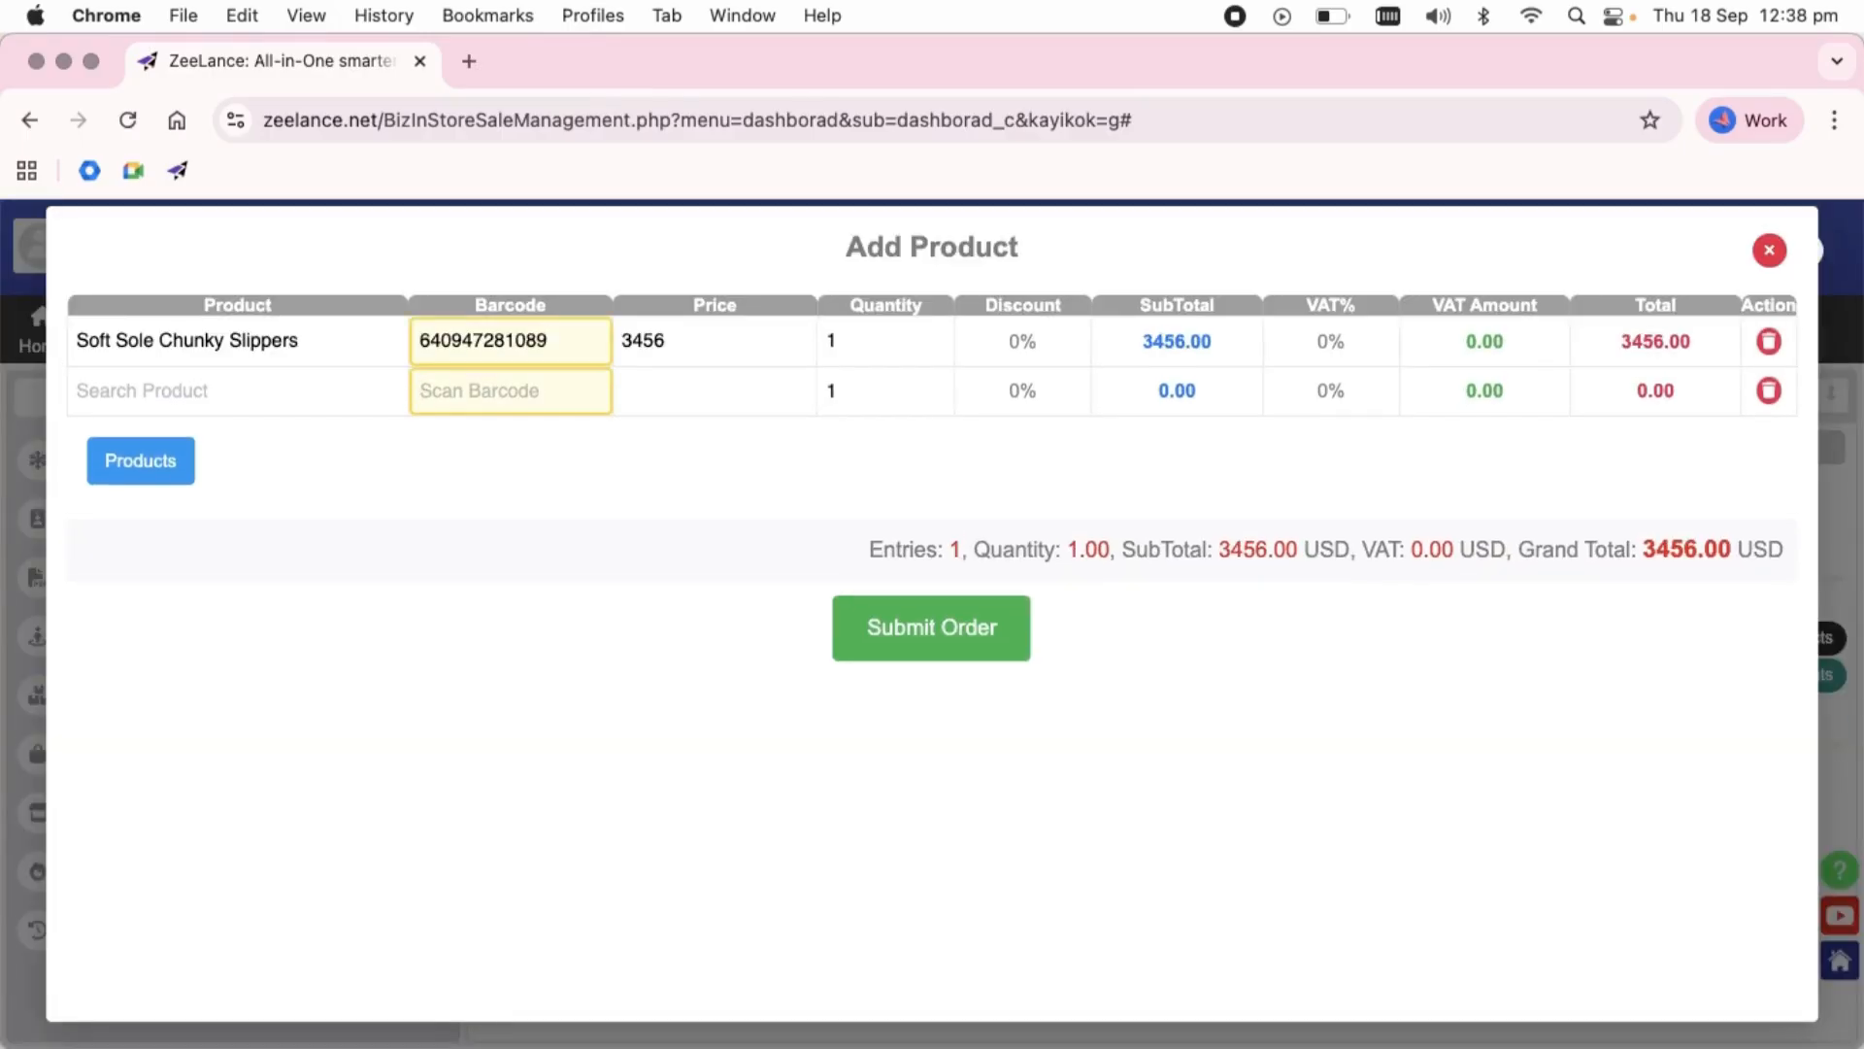
text(95010816)
key(Return)
text(6291003007095)
key(Return)
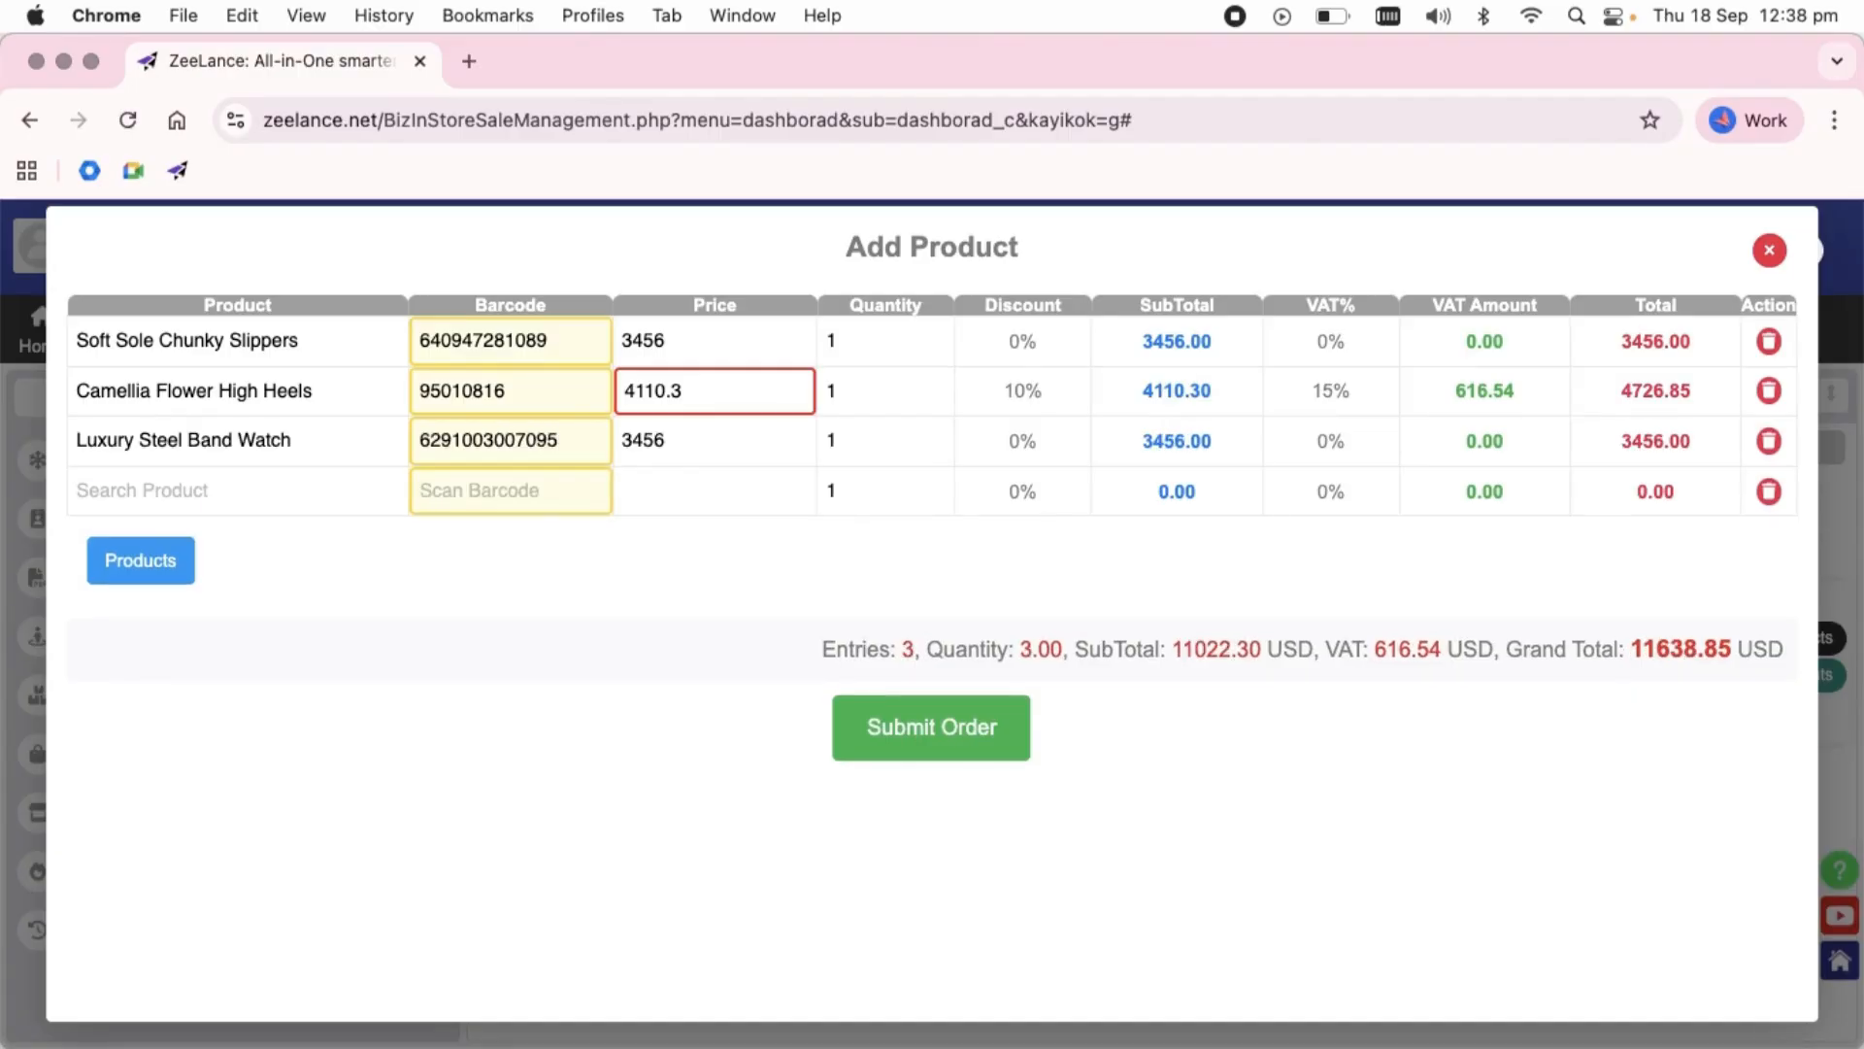
text(640947281089)
key(Return)
text(95010816)
key(Return)
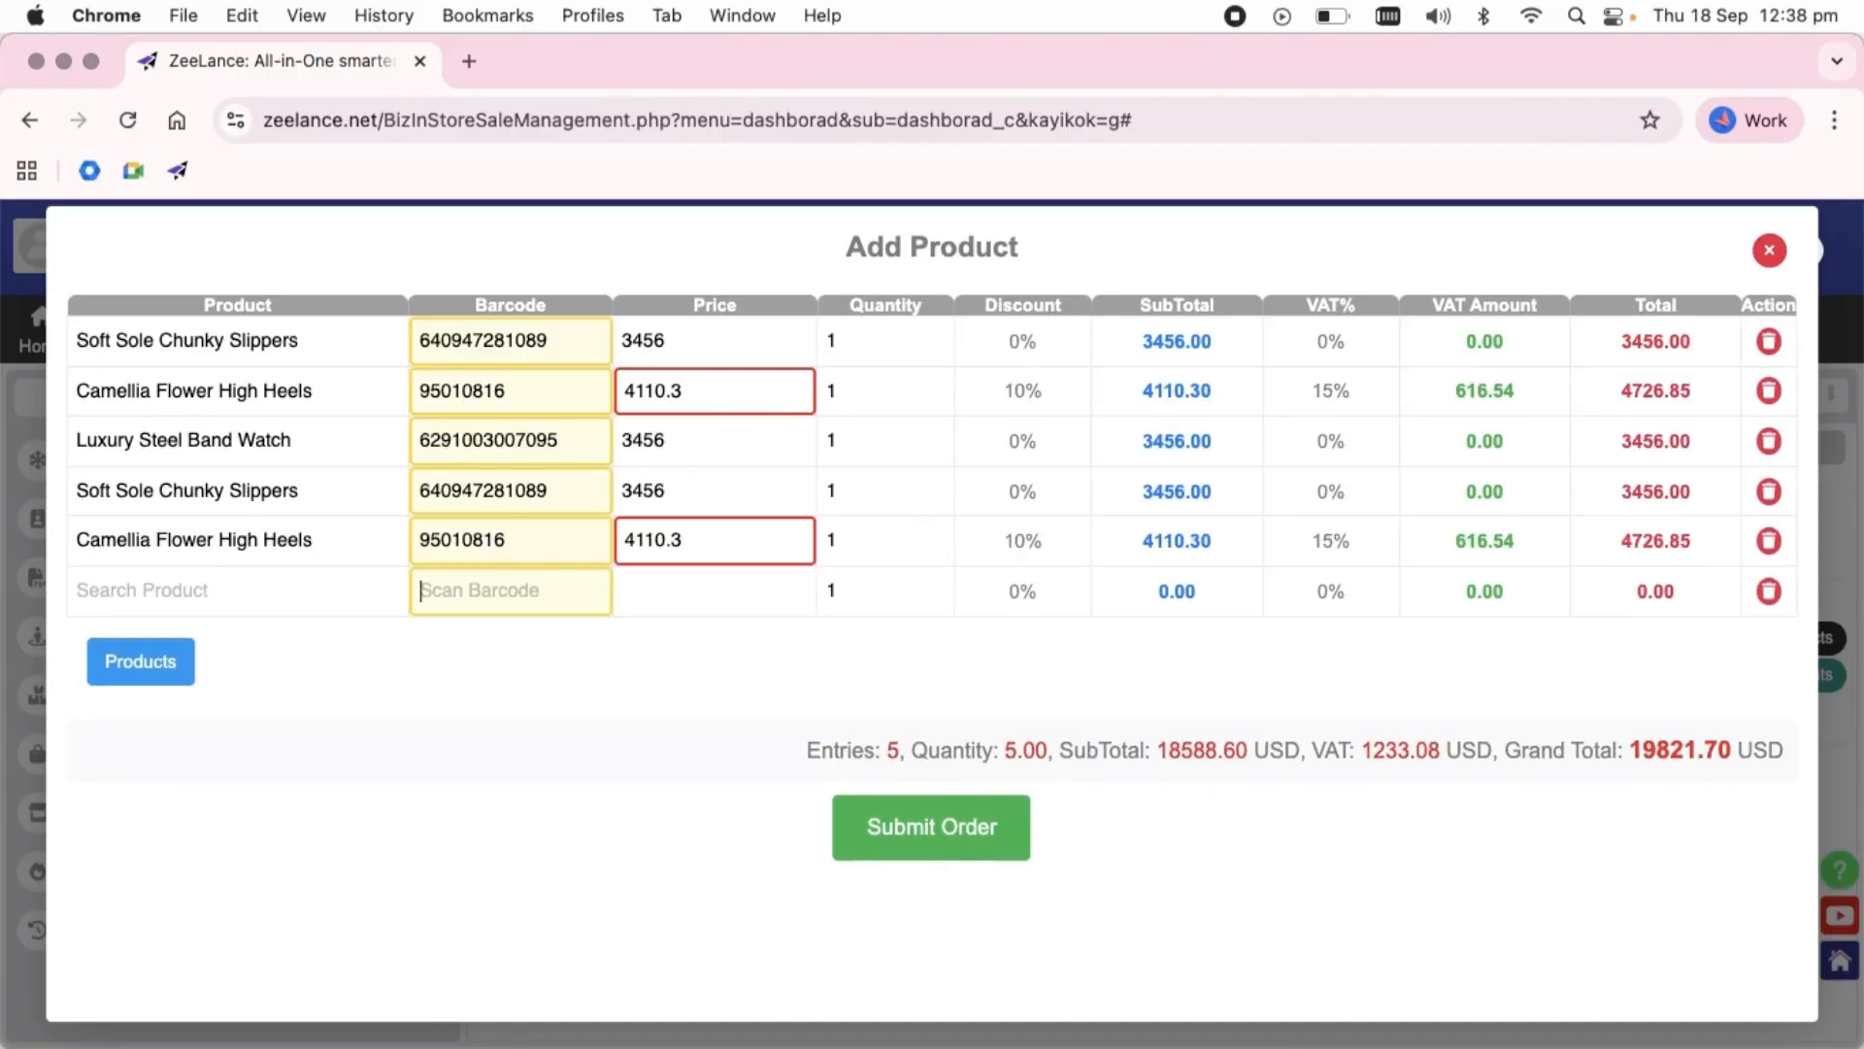
text(640947281089)
key(Return)
text(6291003007095)
key(Return)
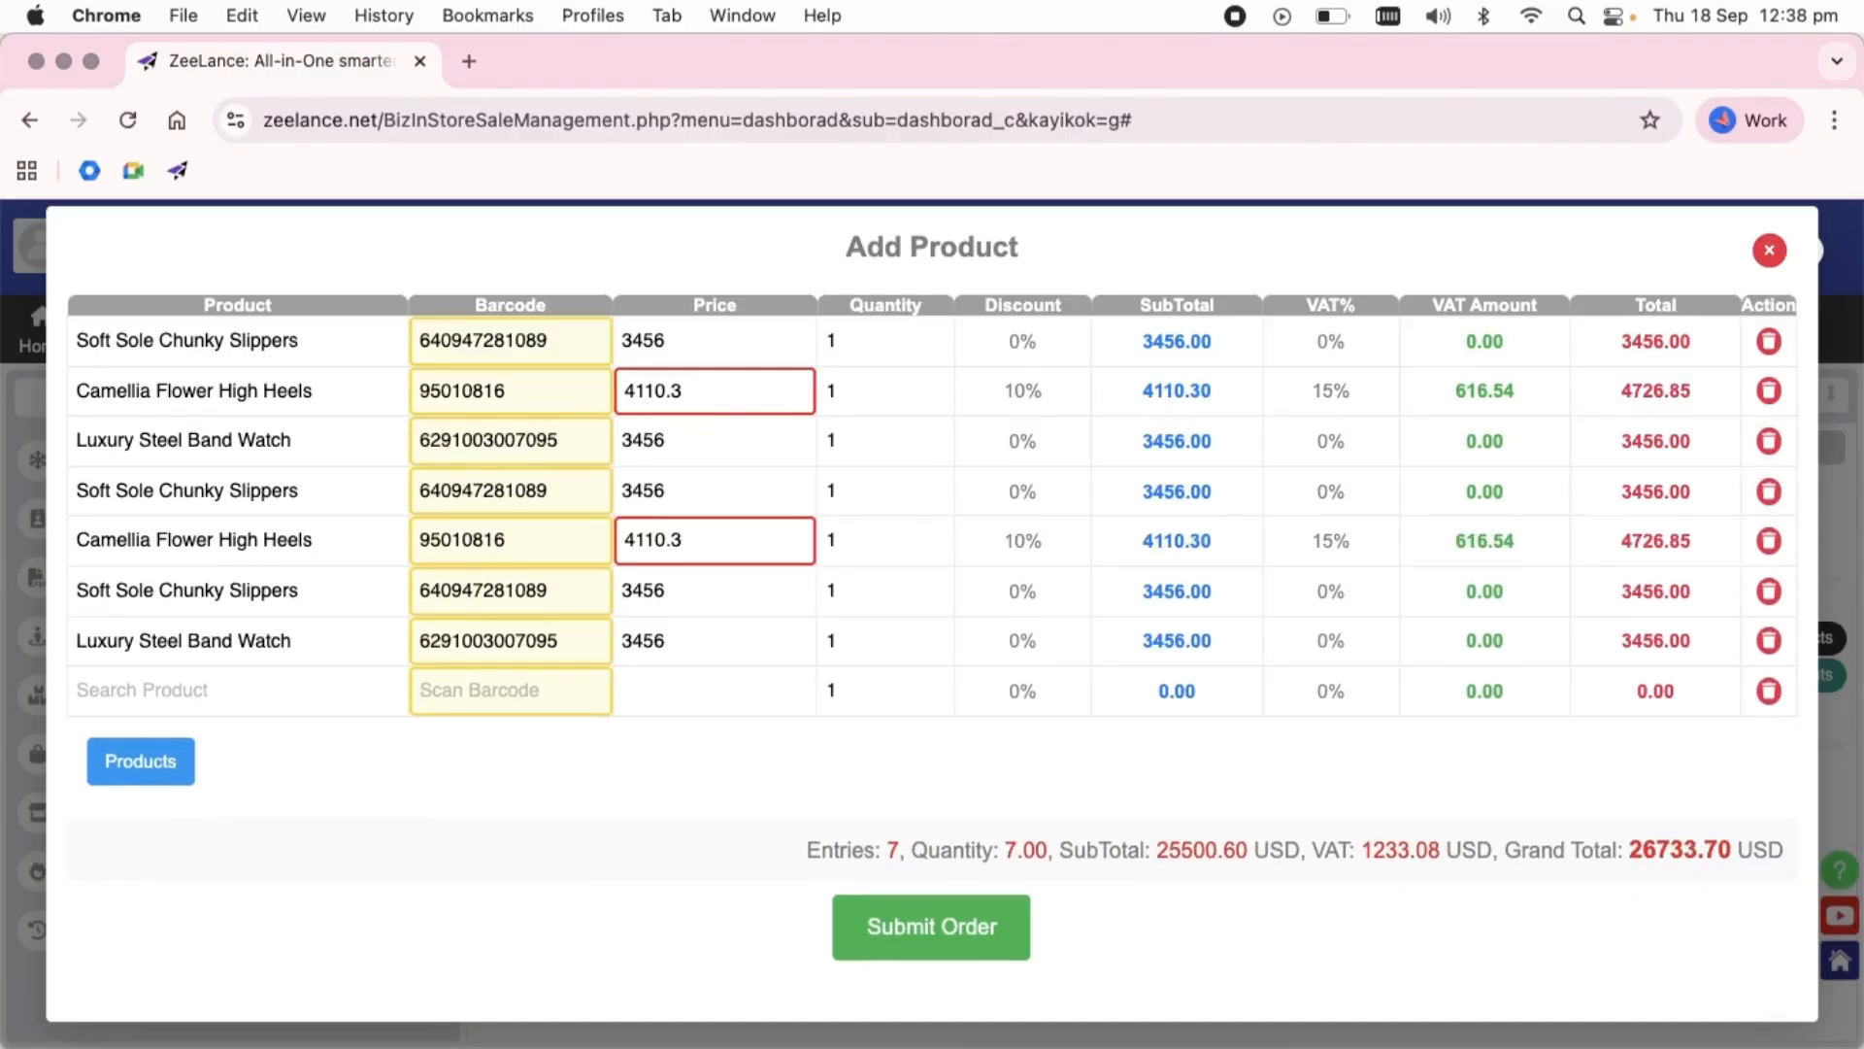
Step: Add six more Camellia Flower High Heels entries to the bill using barcode 95010816
text(95010816)
key(Return)
text(95010816)
key(Return)
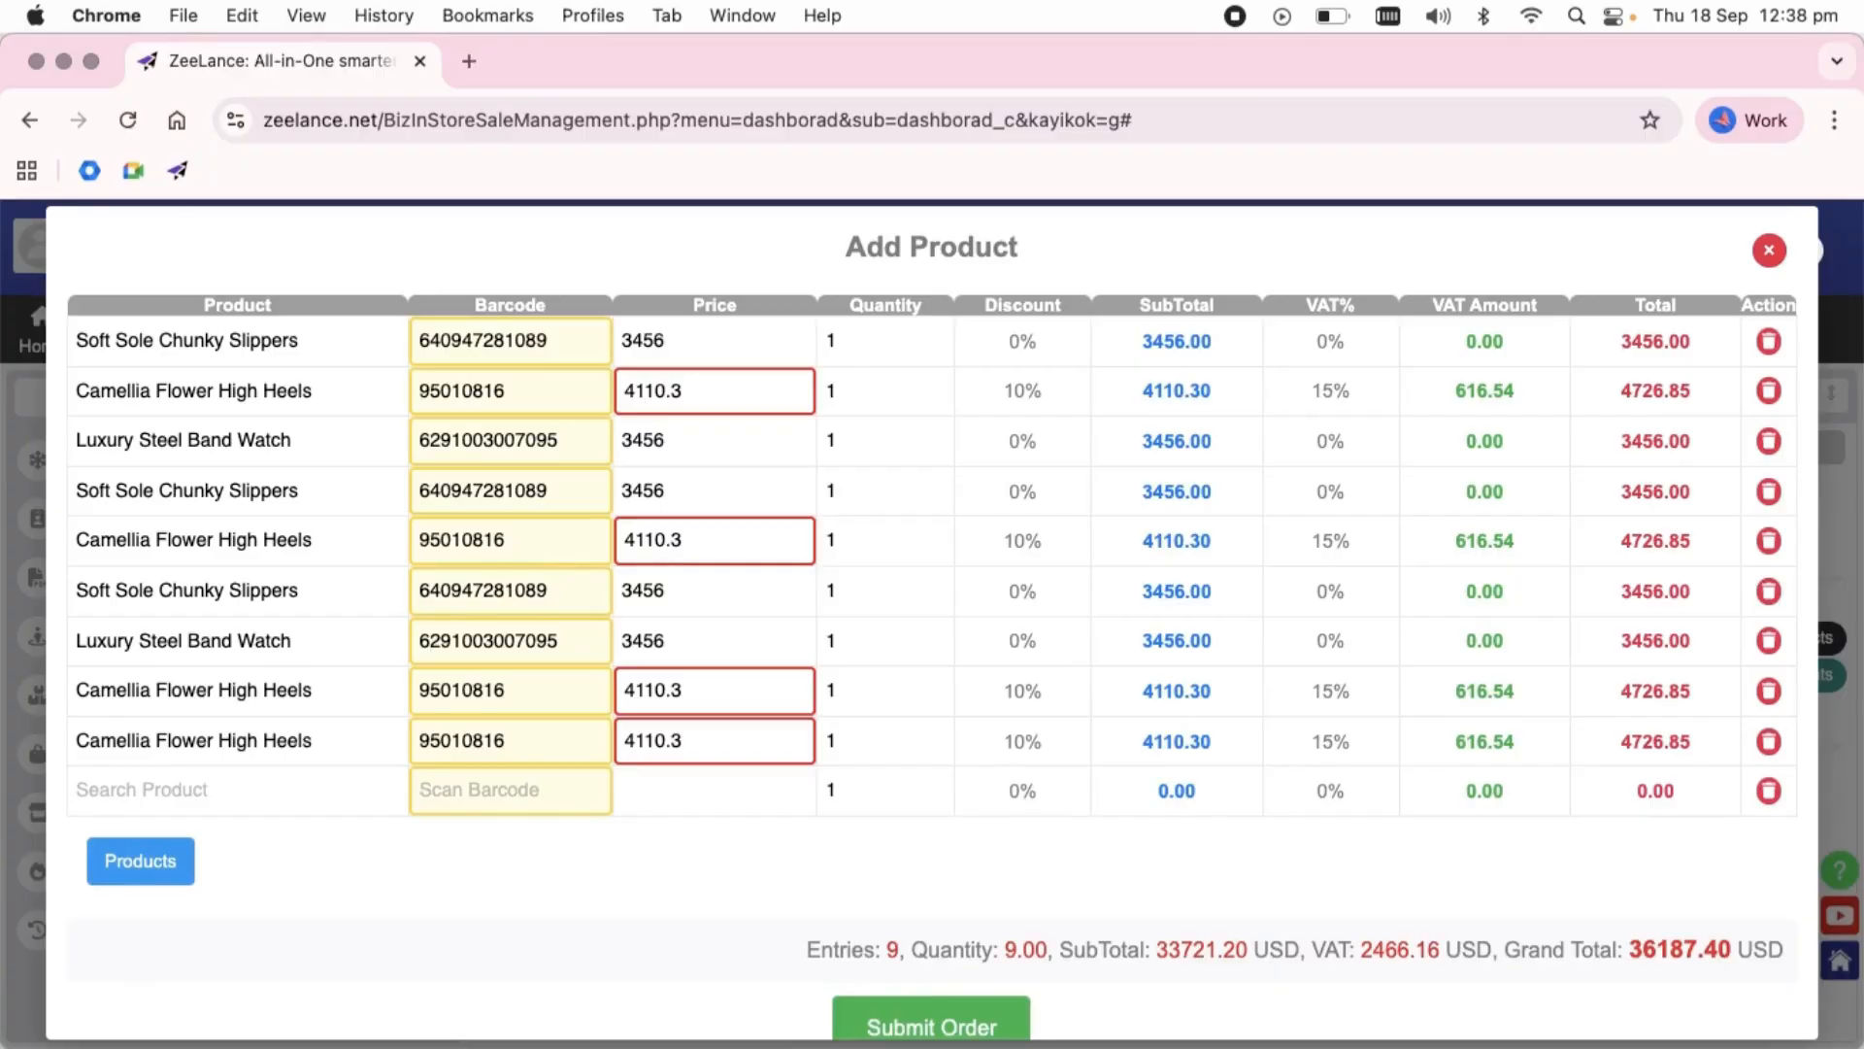
text(95010816)
key(Return)
text(95010816)
key(Return)
text(95010816)
key(Return)
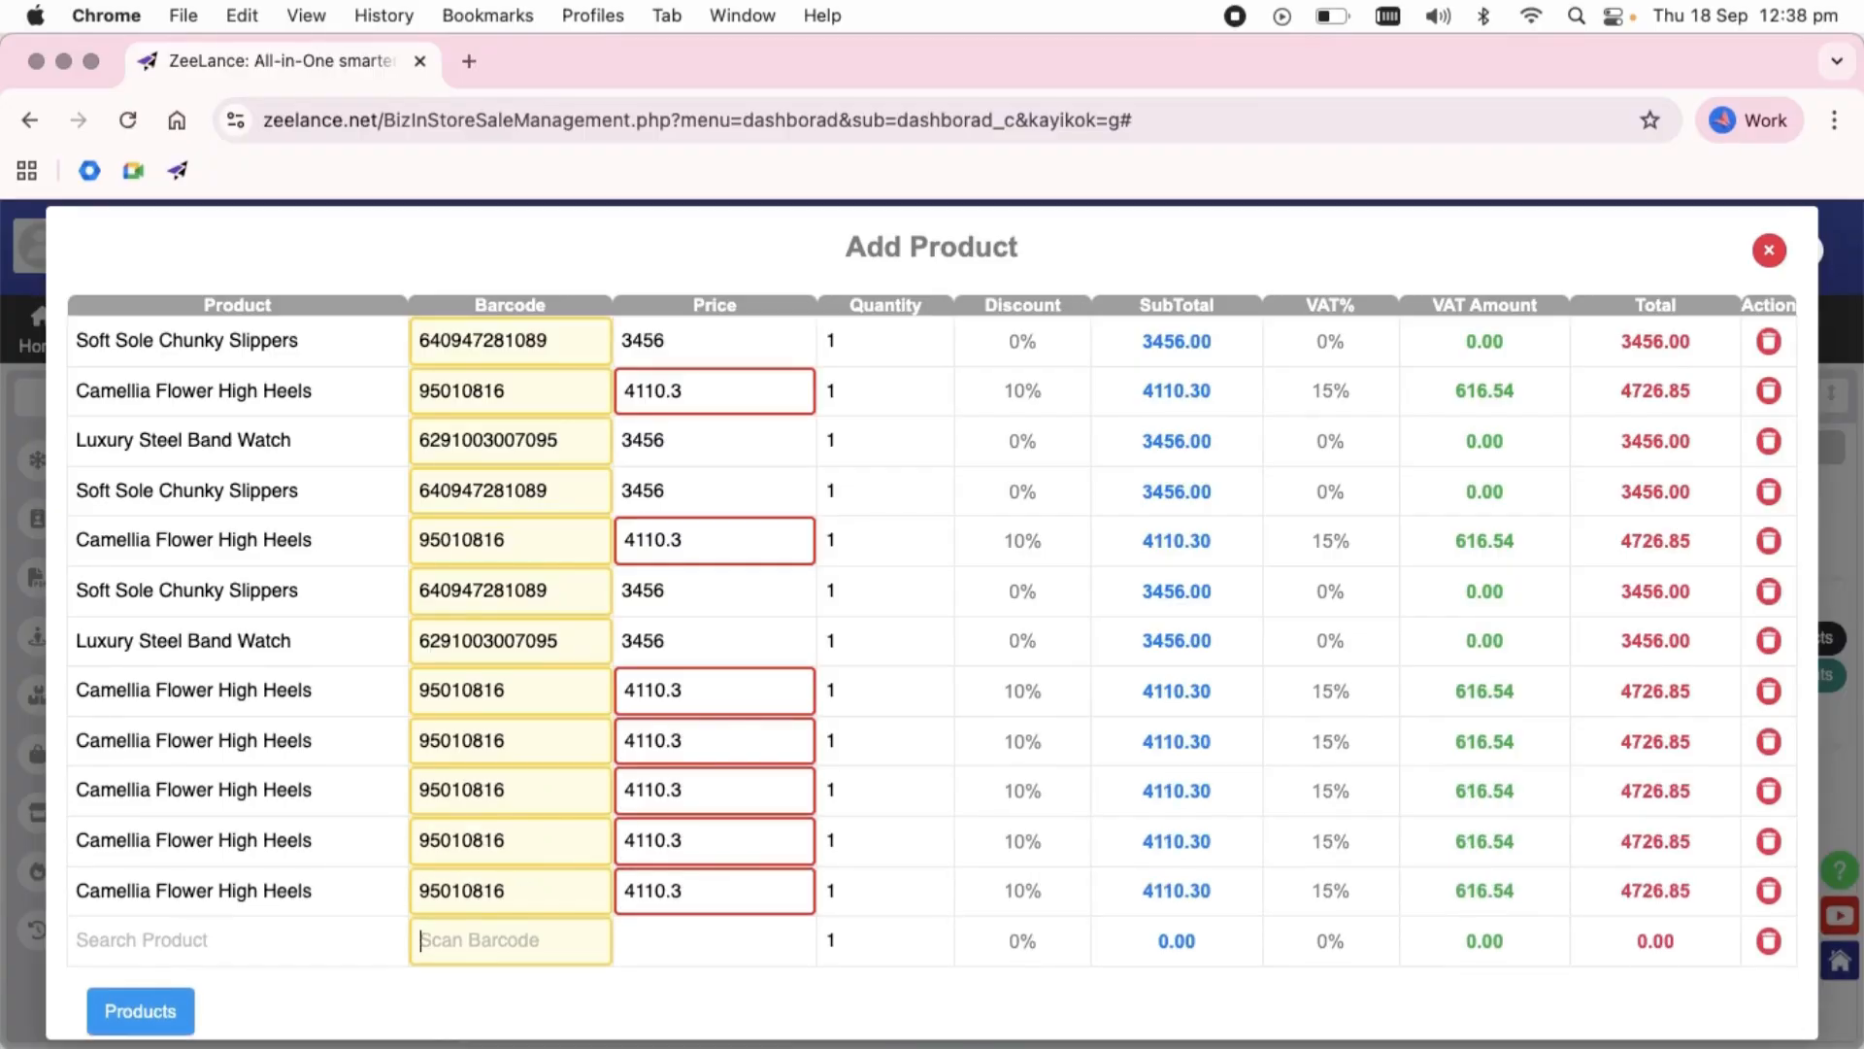
text(95010816)
key(Return)
Step: Set the quantity to 3 for the Camellia Flower High Heels in the second and ninth rows, and submit the order
scroll(1548, 874, down, 3)
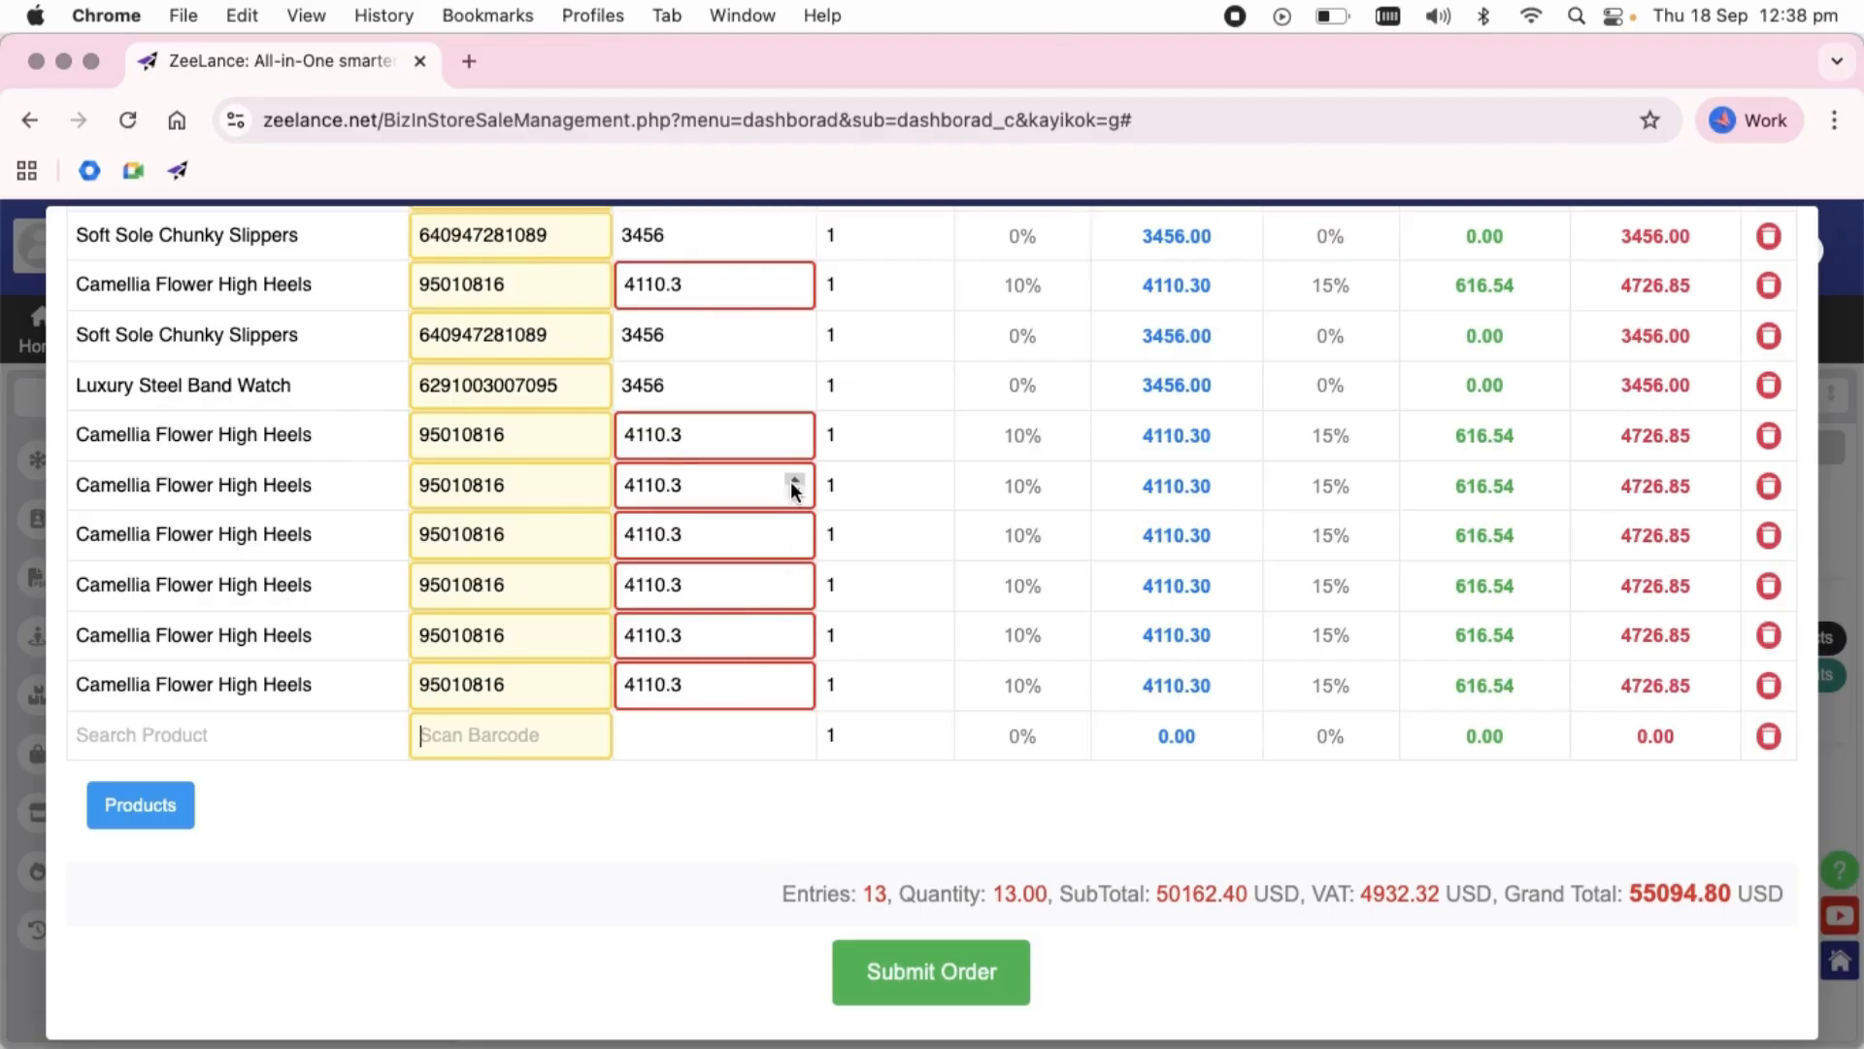
double_click(934, 479)
scroll(934, 481, up, 5)
double_click(934, 384)
scroll(1214, 772, down, 3)
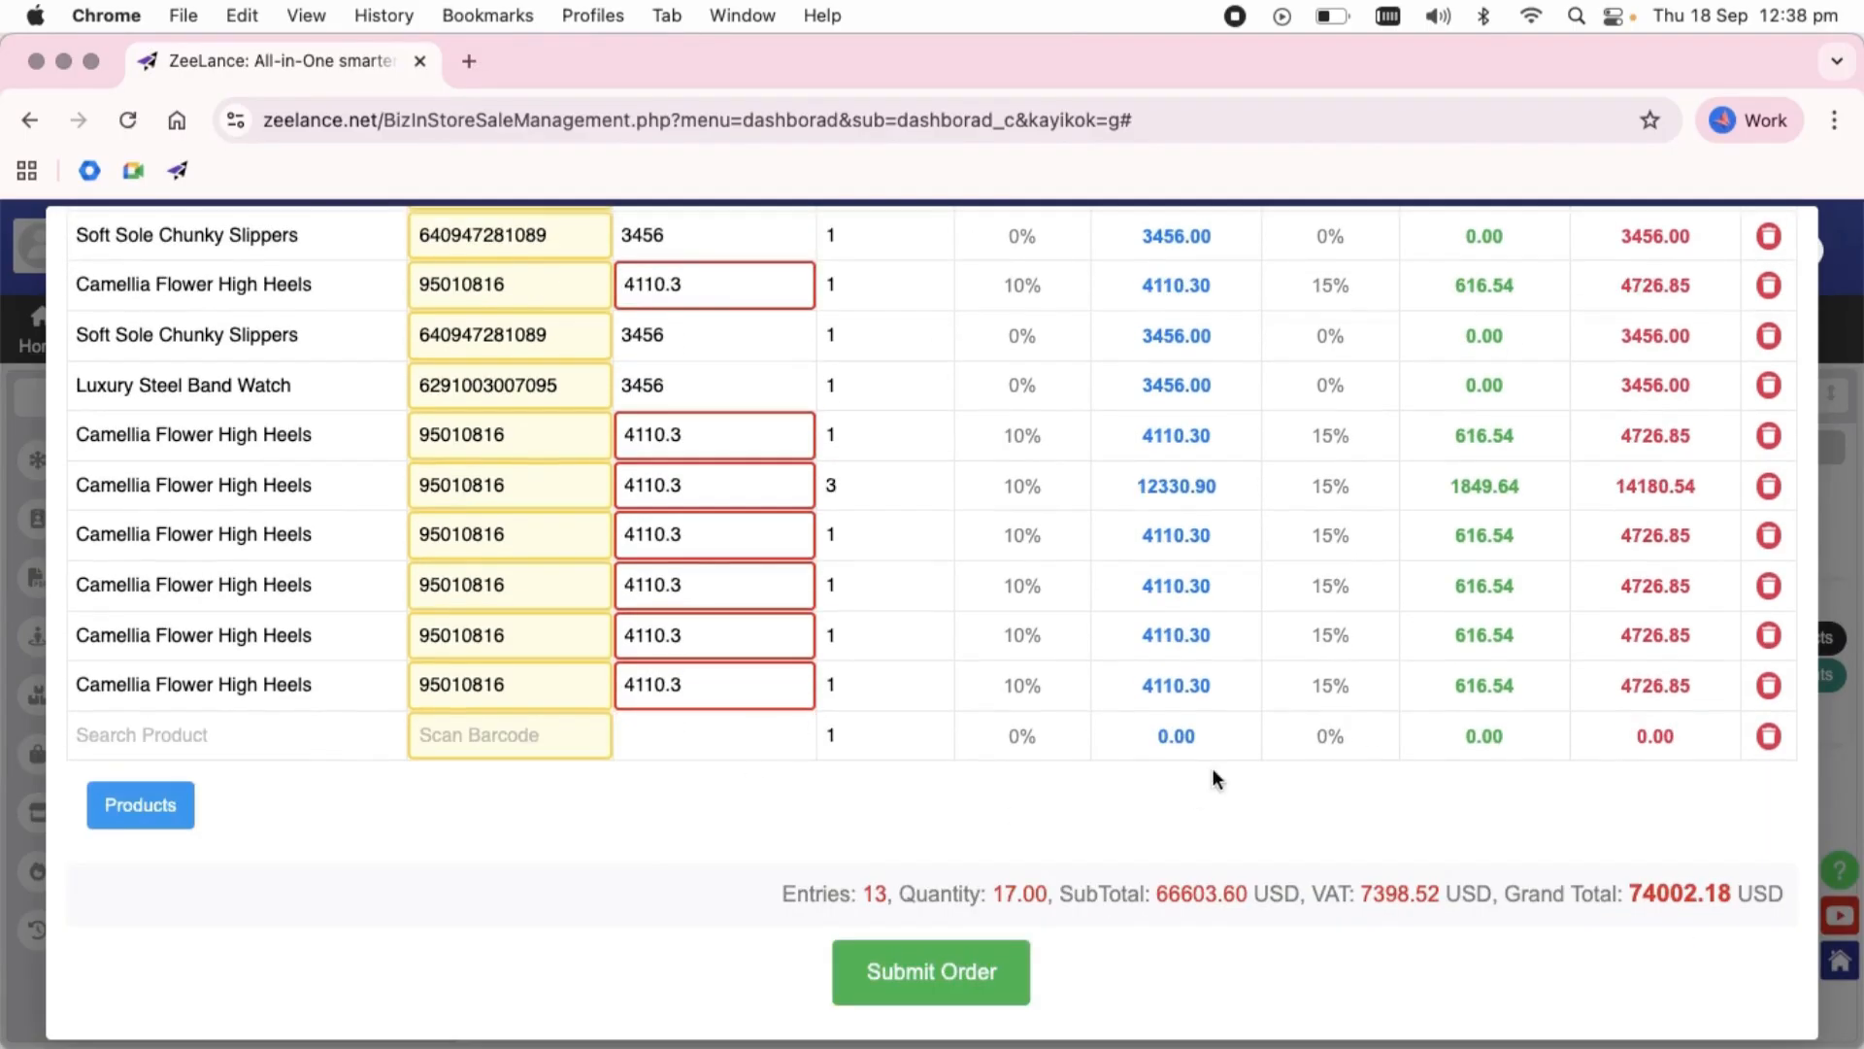
click(954, 998)
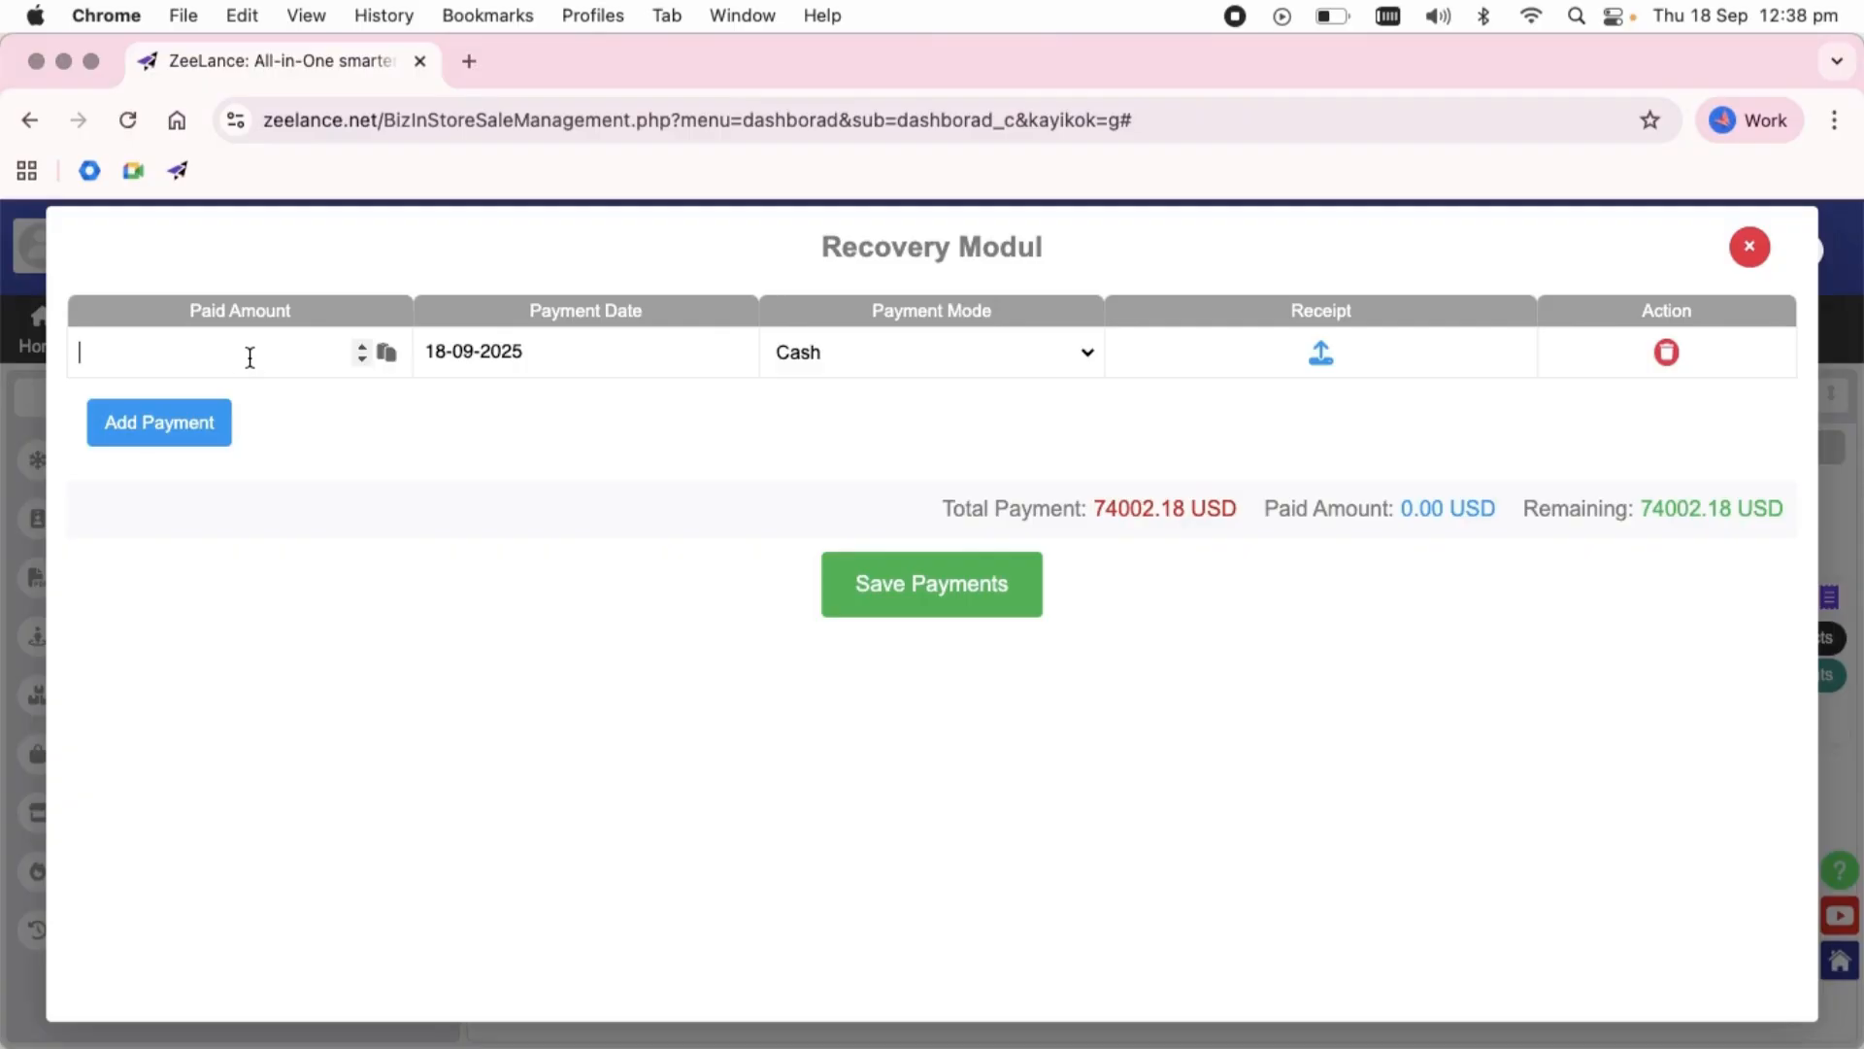
text(2435)
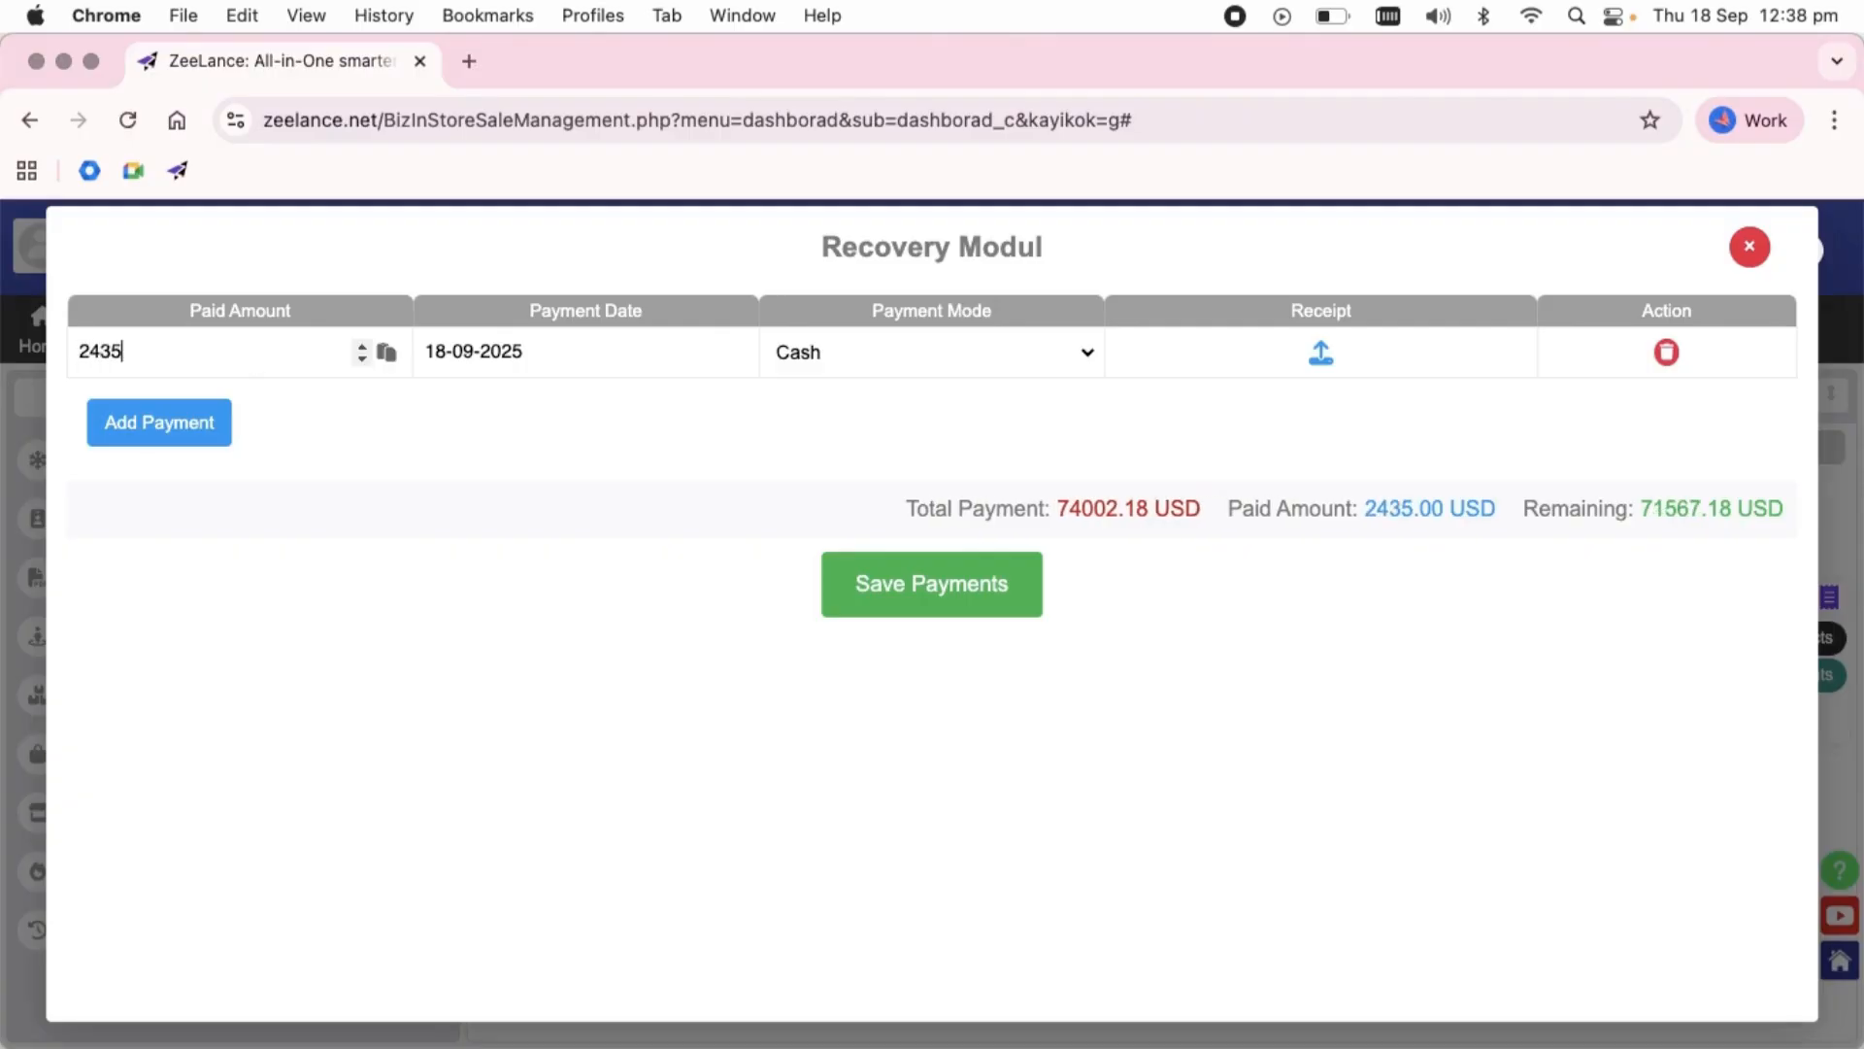
drag(283, 373, 76, 333)
key(BackSpace)
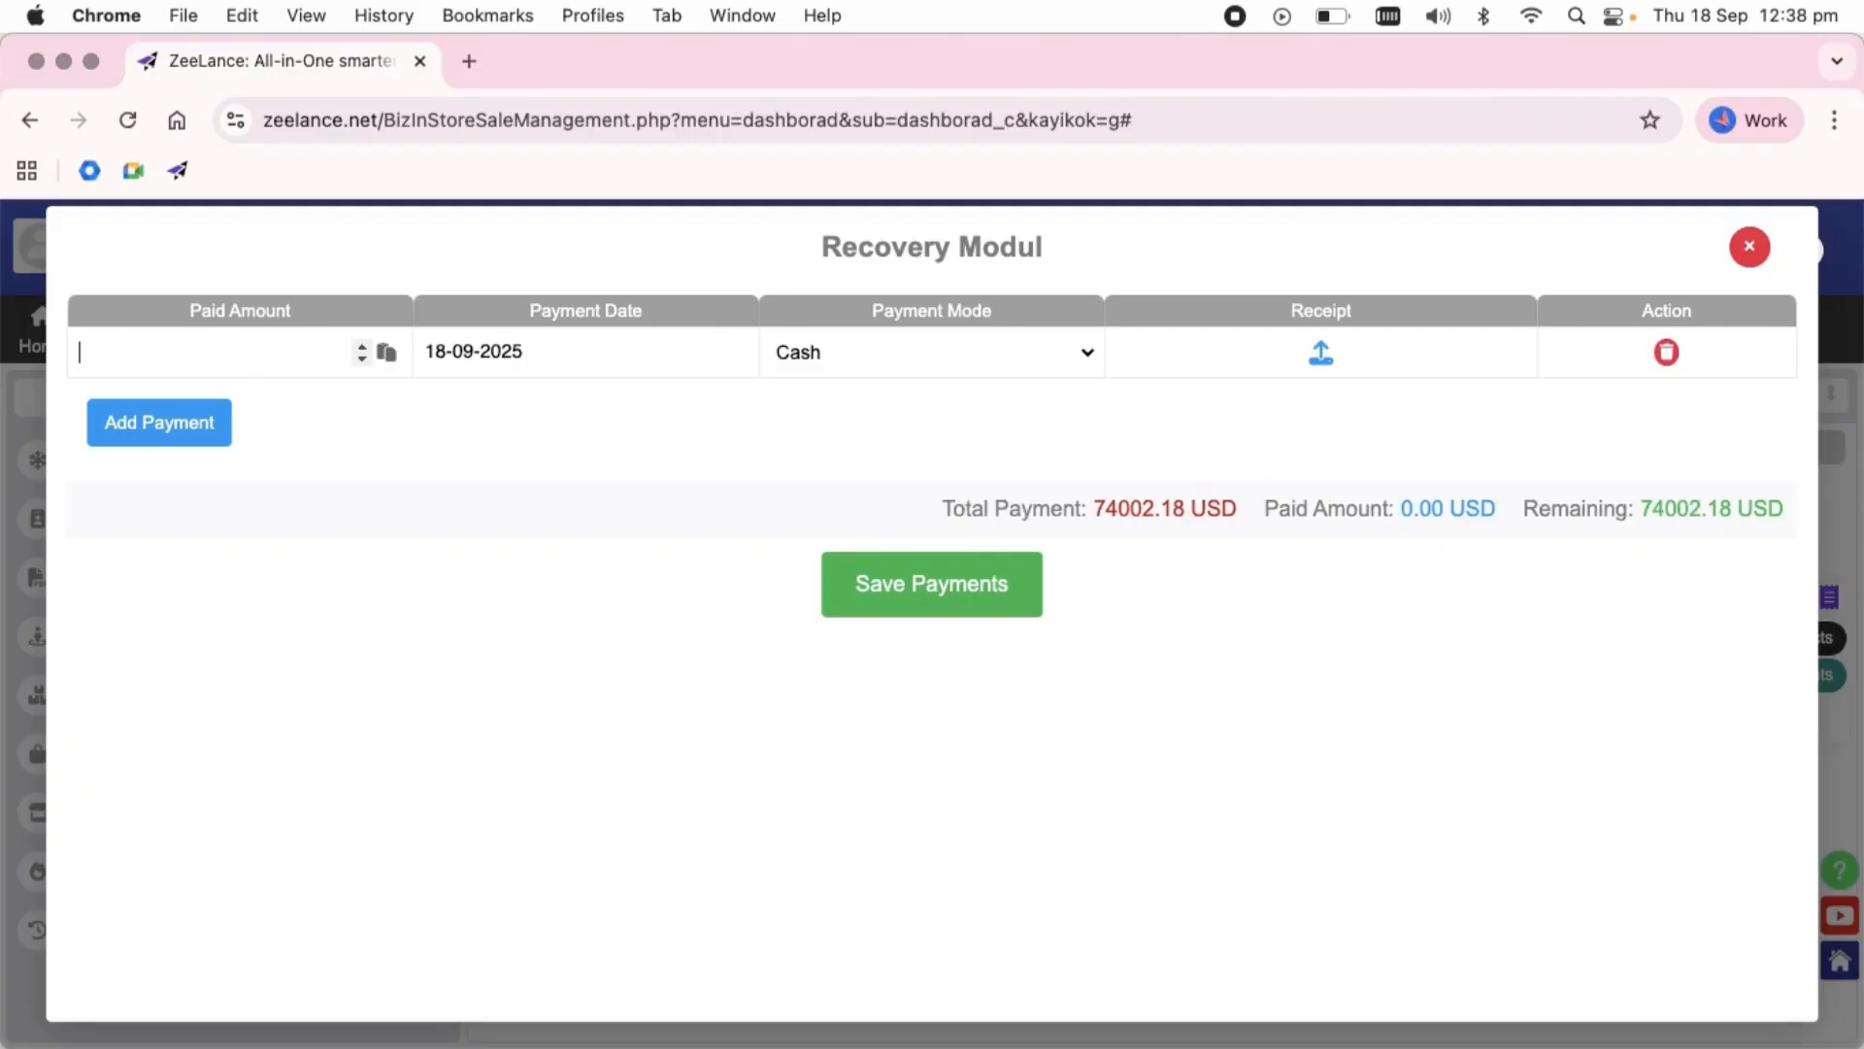
Step: Fill the paid amount with the full outstanding 74002.18 USD in Cash mode and save the payment
click(387, 352)
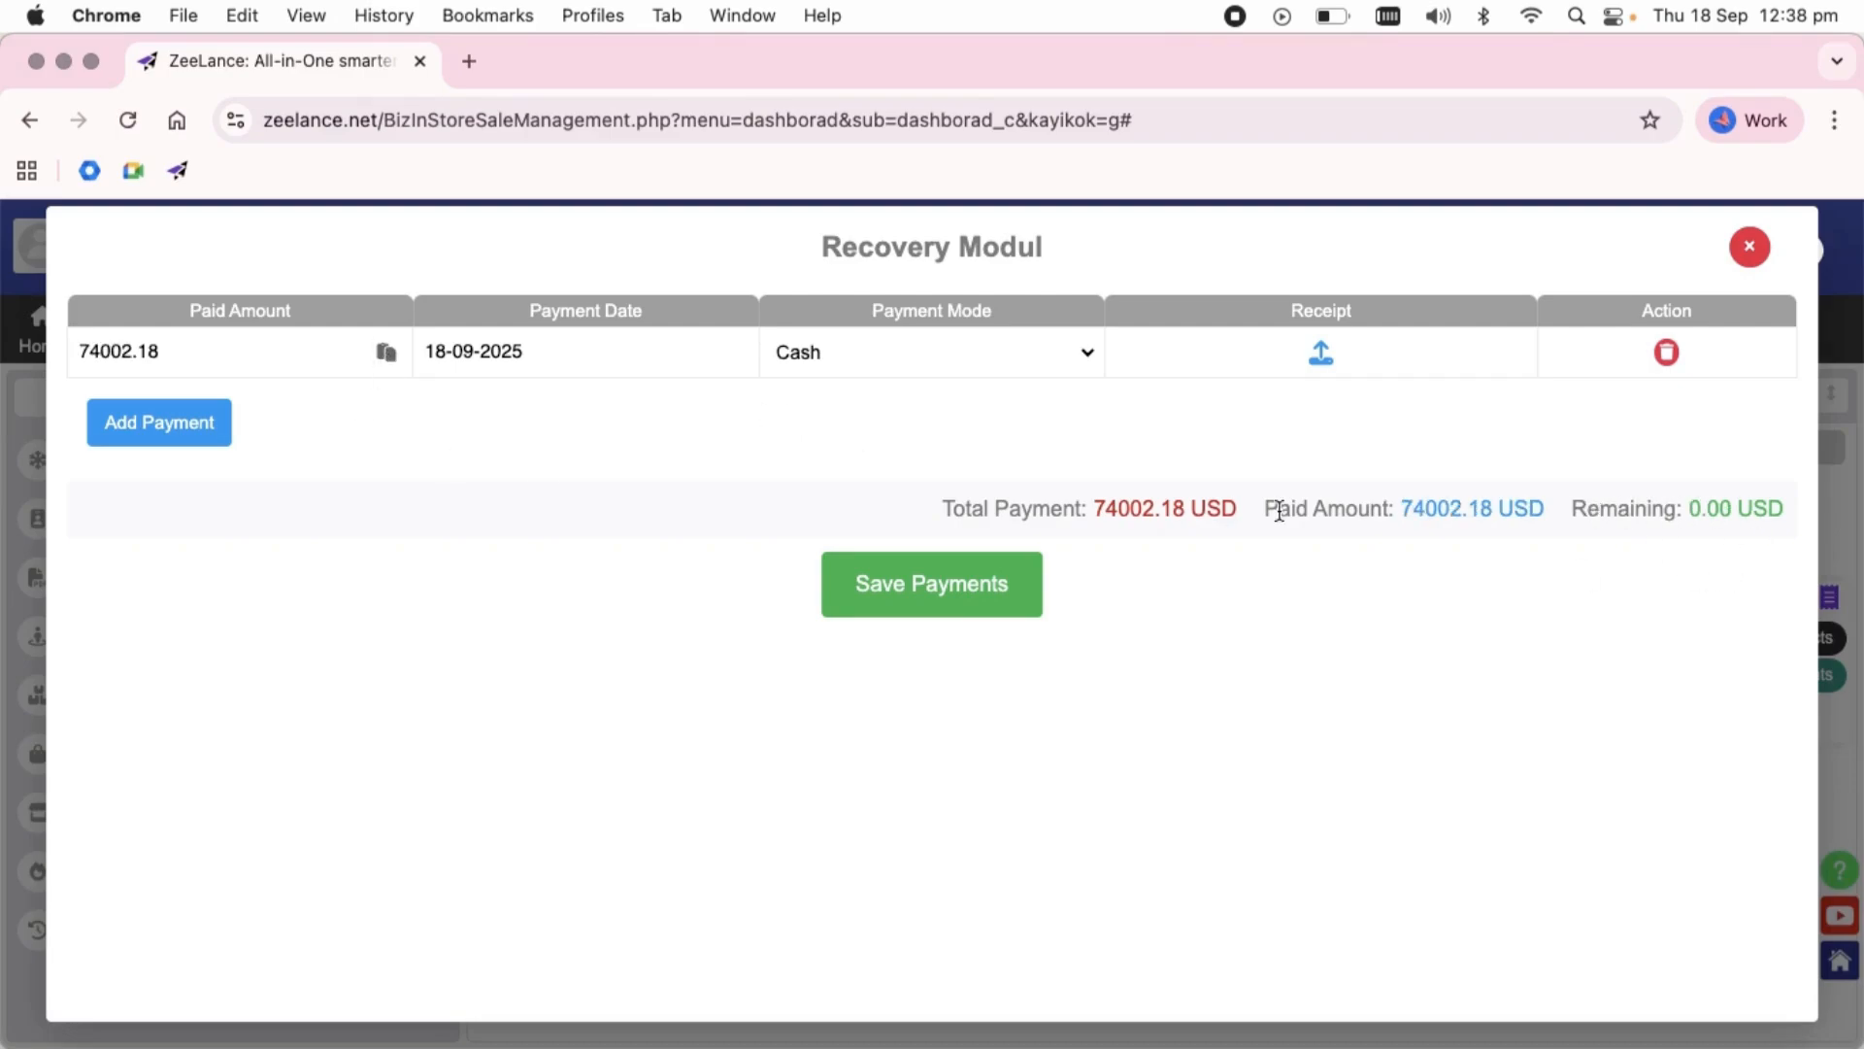
click(913, 604)
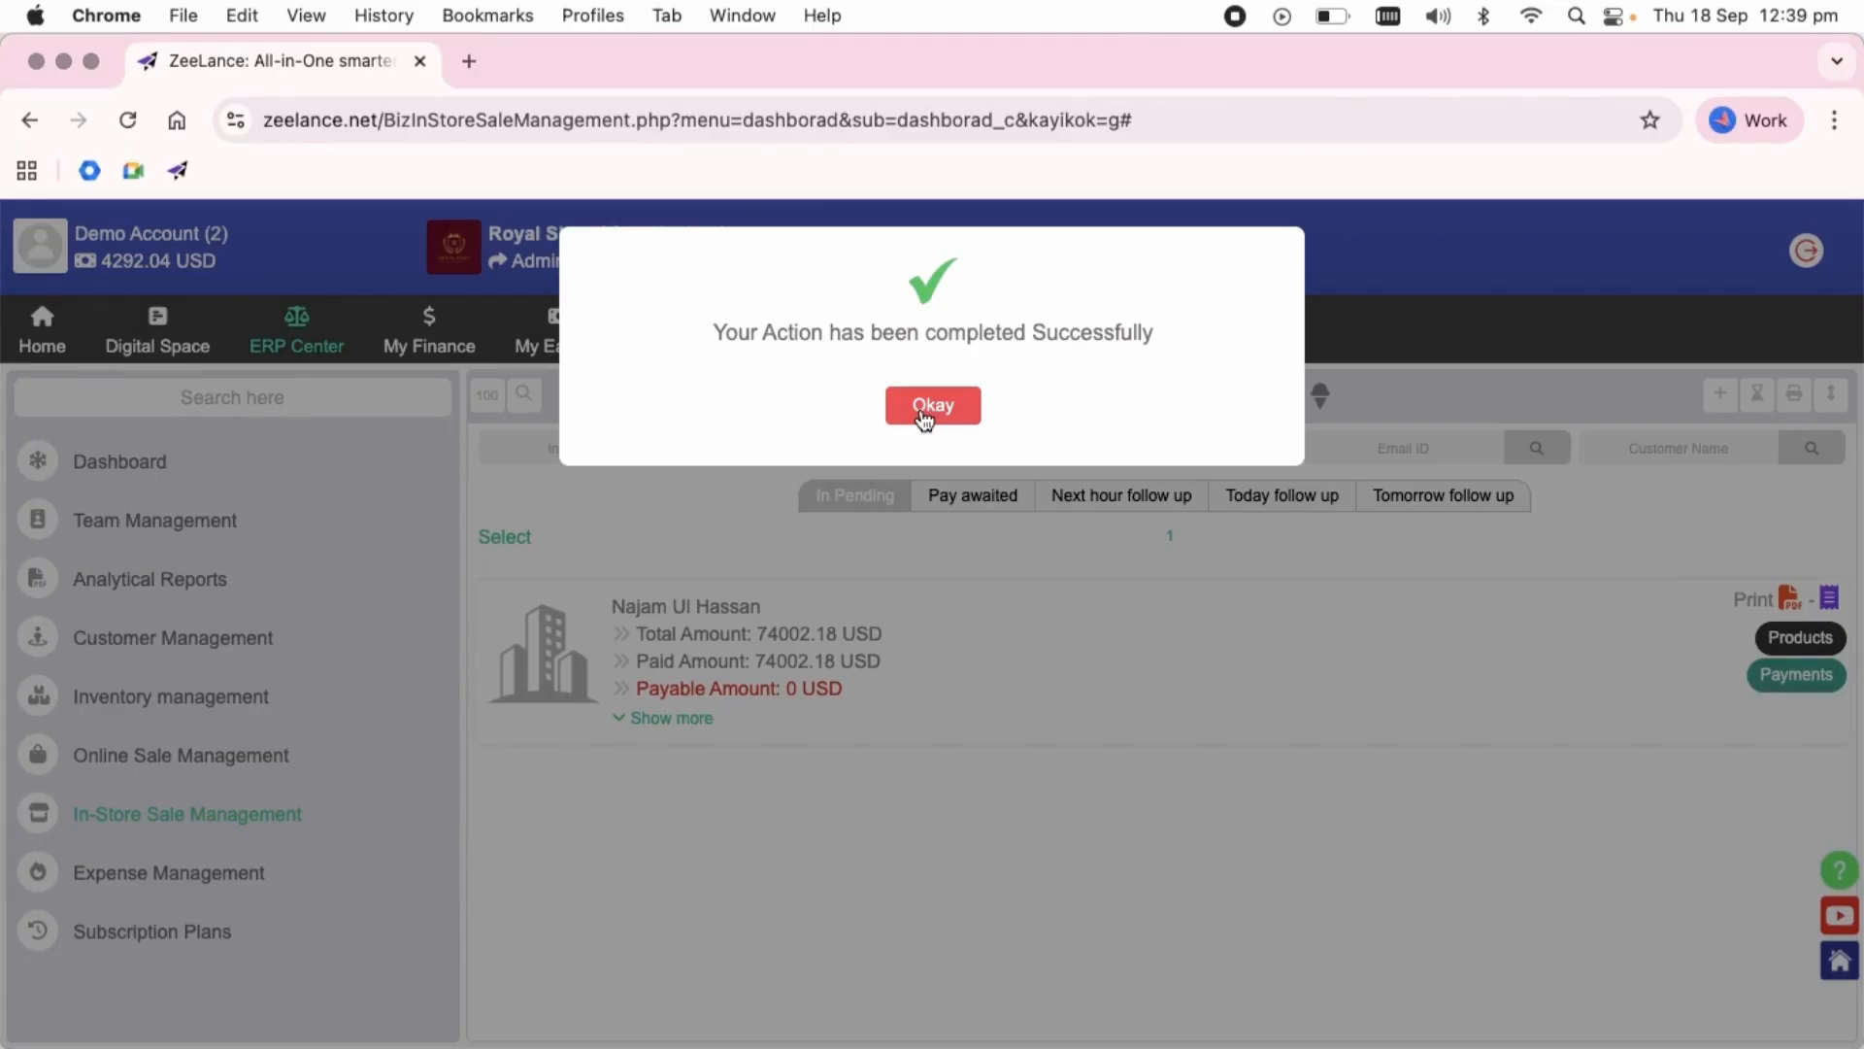
click(925, 413)
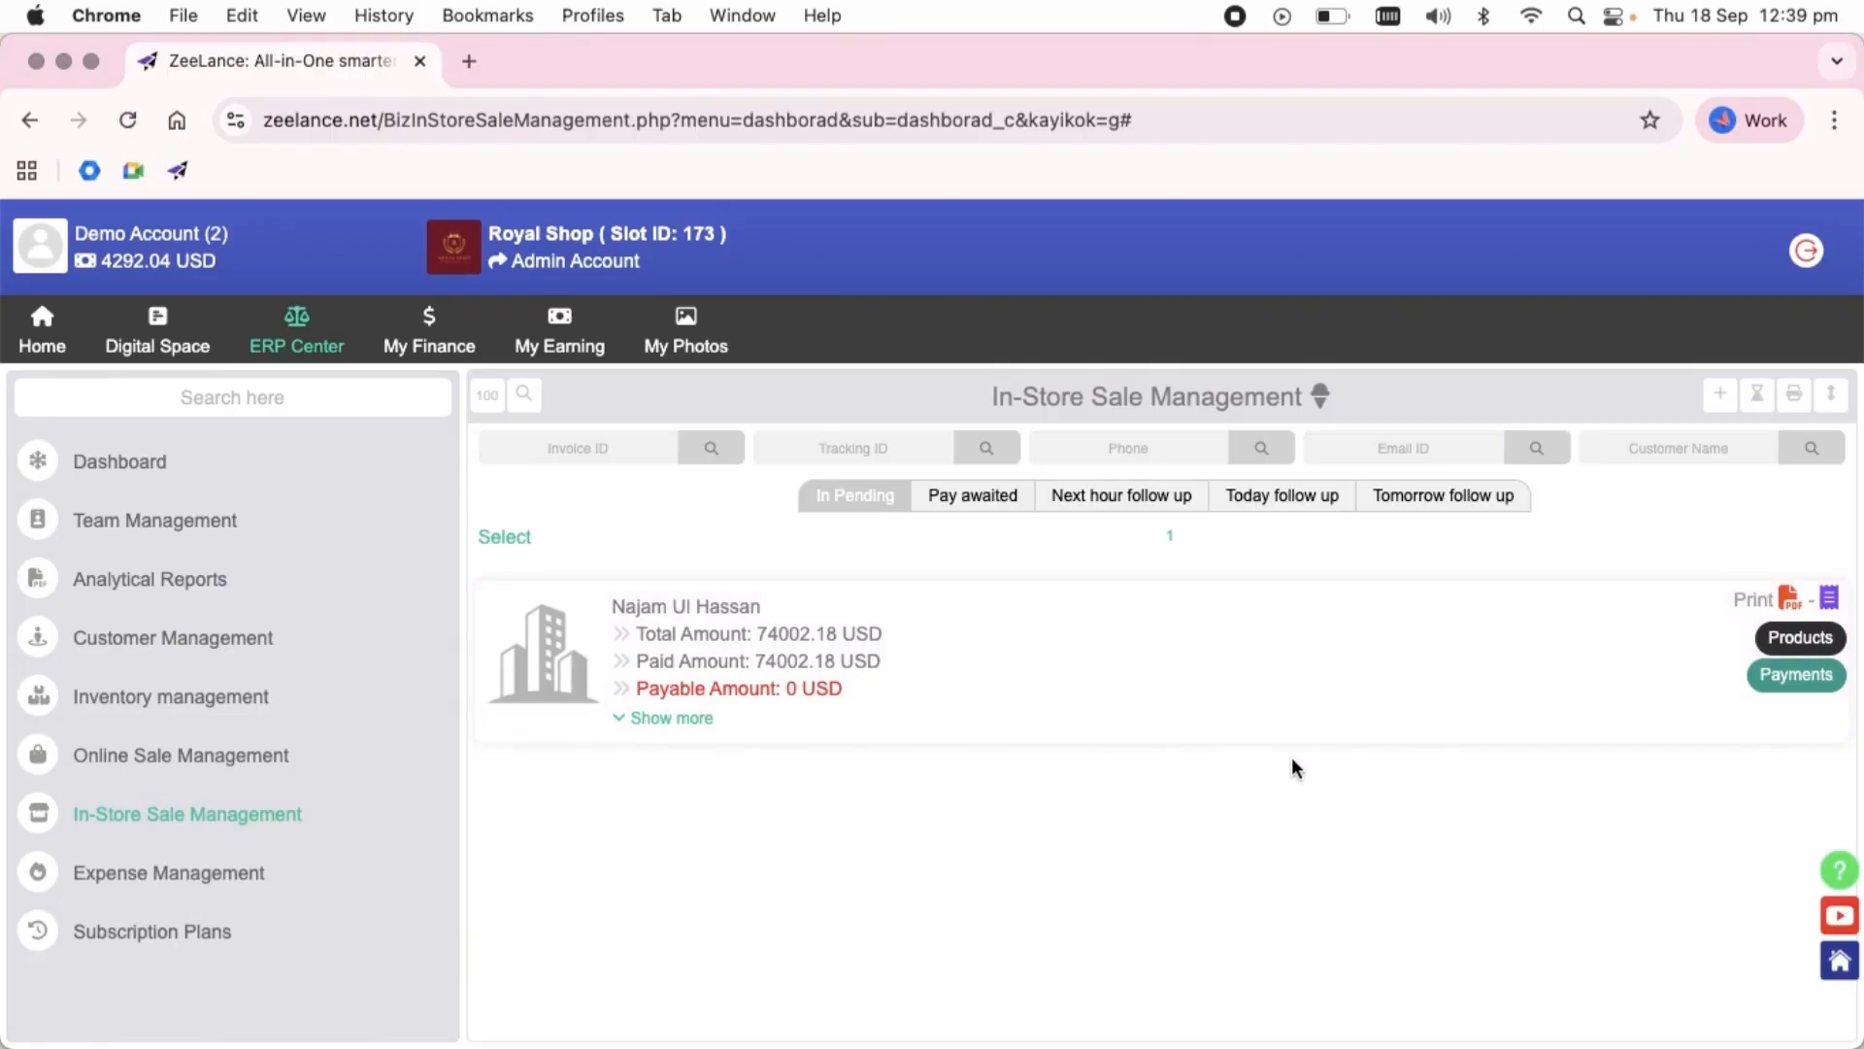
Step: Open the paid bill's thermal receipt, review its customer details, summary and product lines, and close it
click(1830, 597)
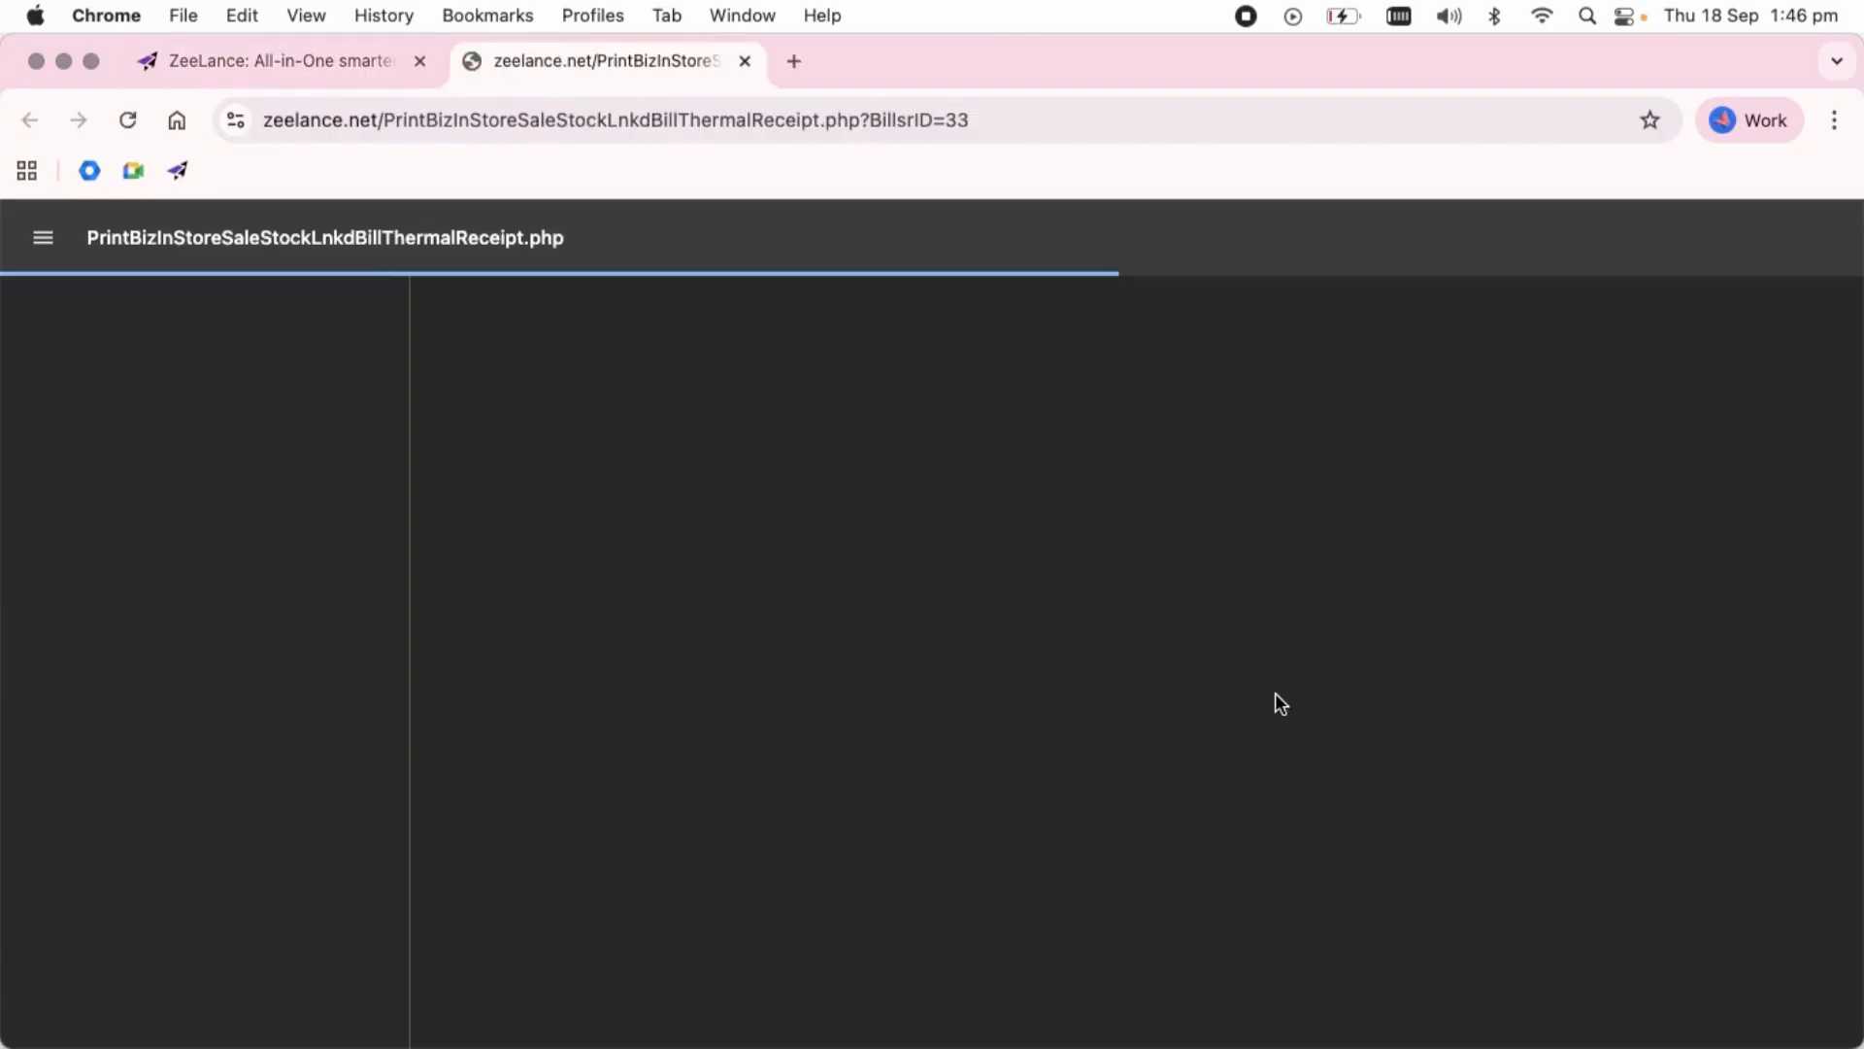
scroll(1274, 691, down, 4)
scroll(1274, 691, up, 4)
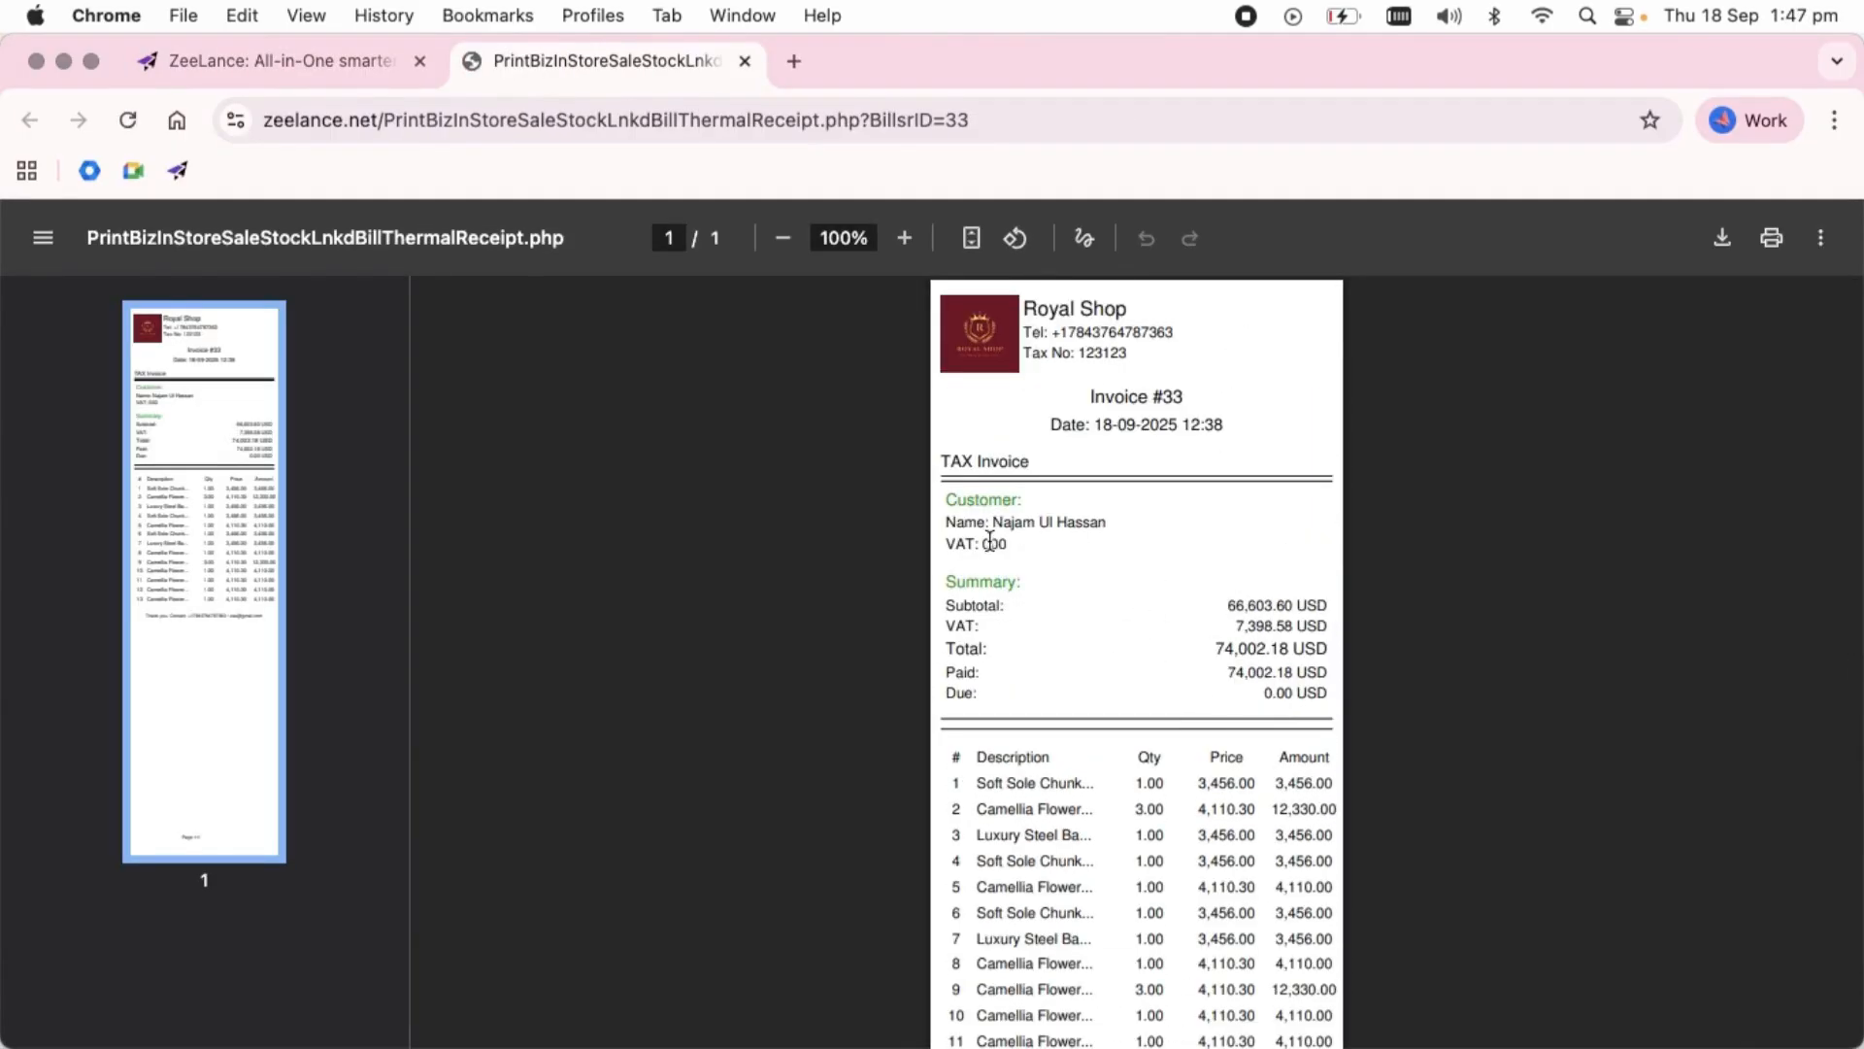
click(745, 61)
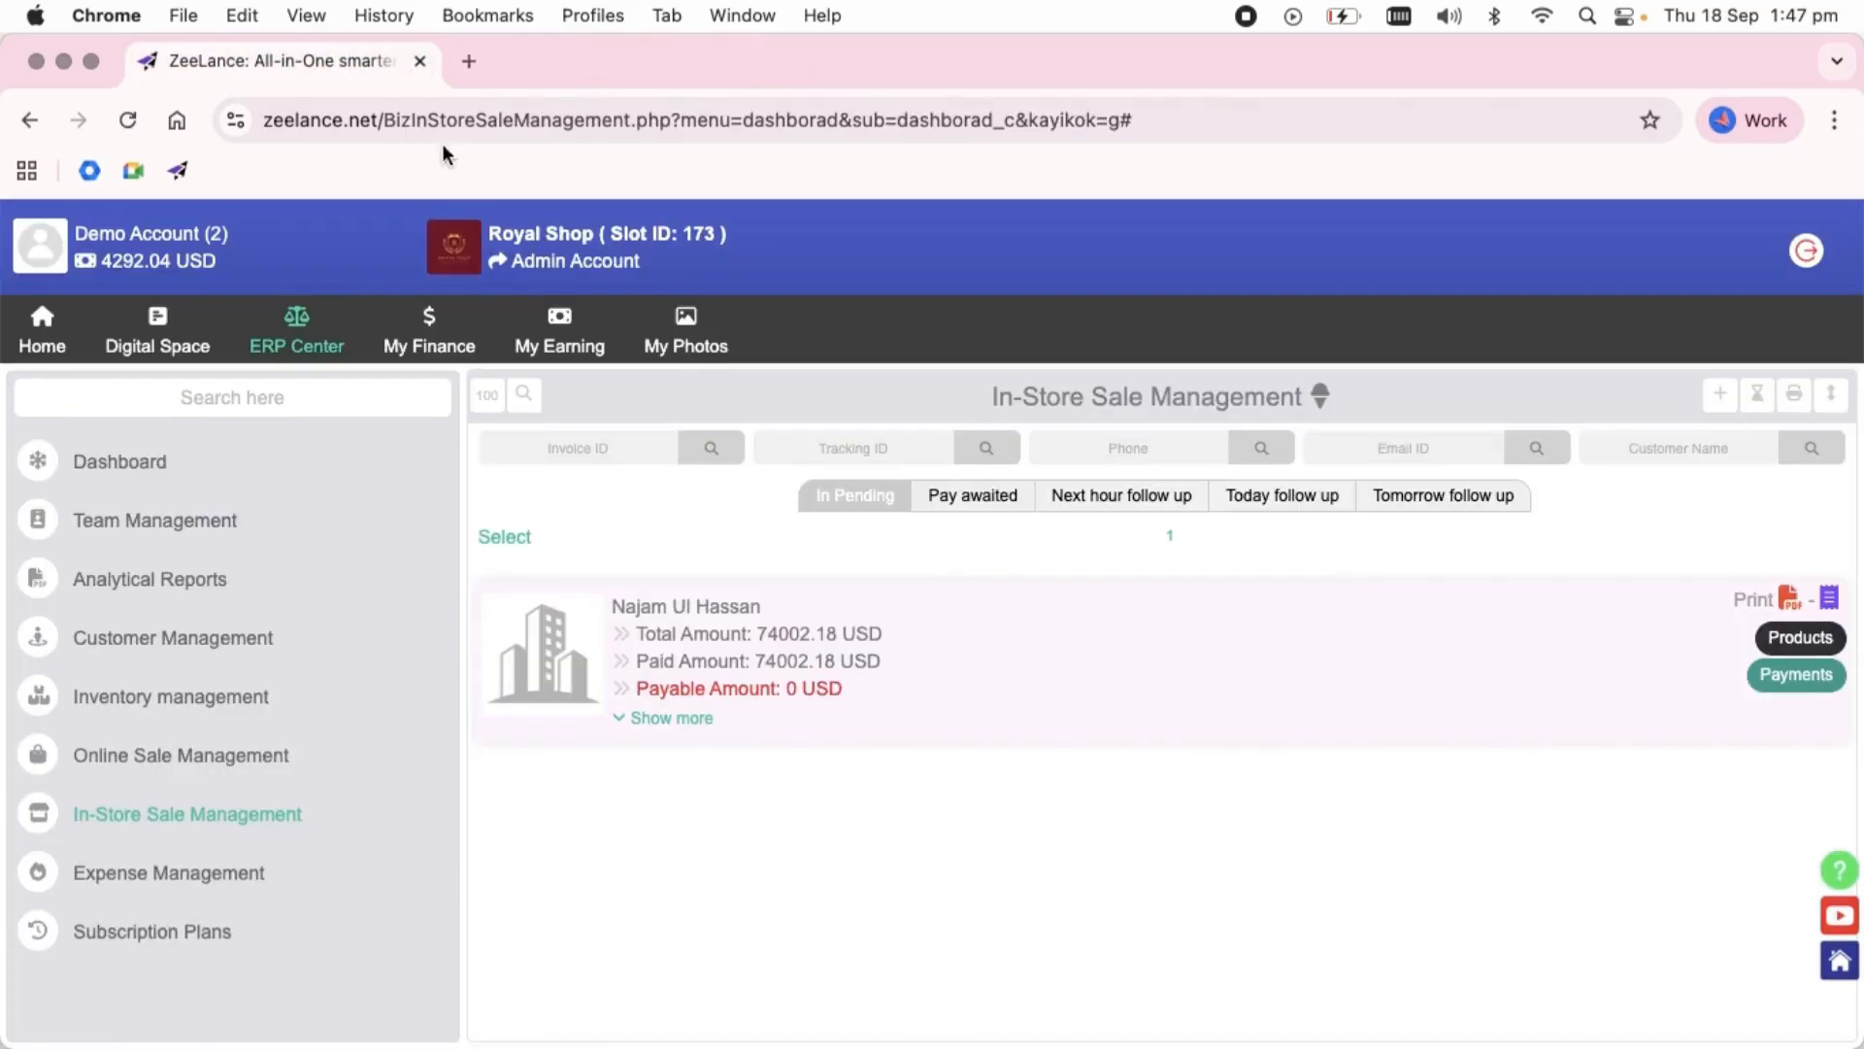
Step: Open the bill's PDF invoice, review its bill details, QR code and product lines, and close it
click(1787, 599)
scroll(1089, 612, down, 5)
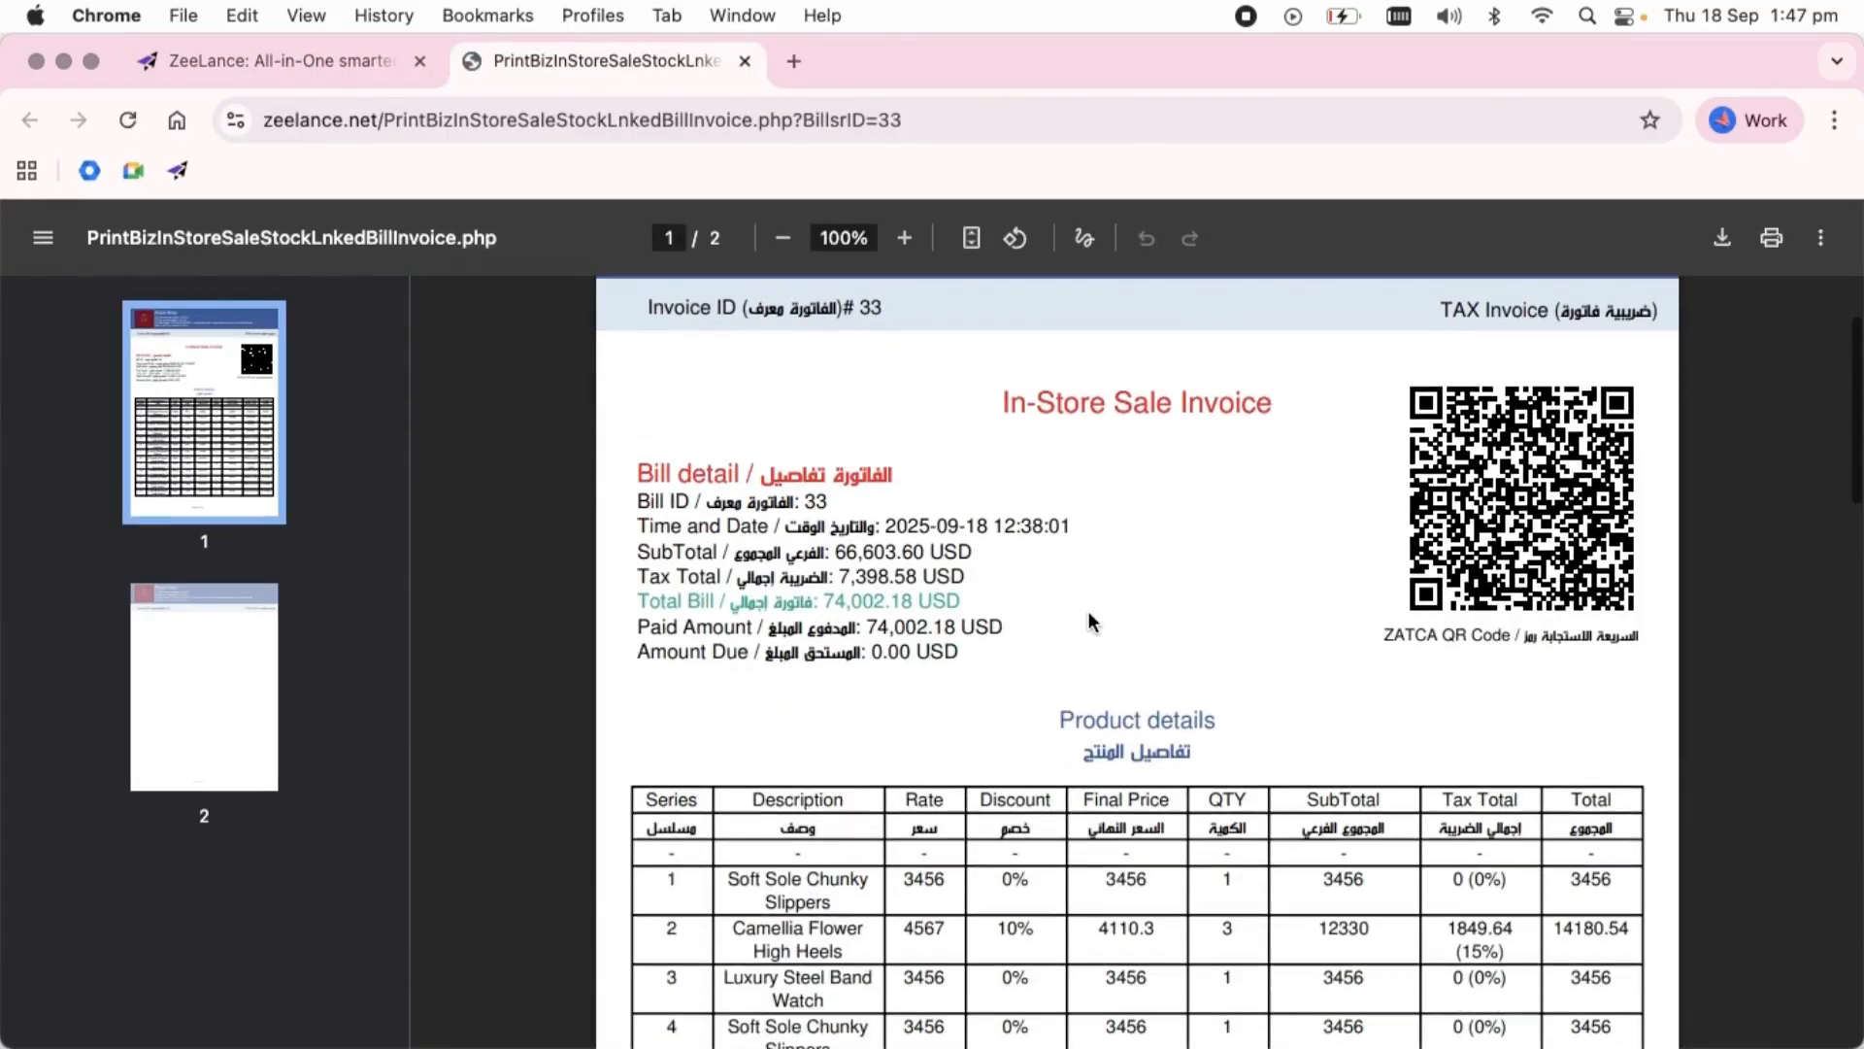
scroll(1069, 592, down, 1)
scroll(1069, 592, up, 6)
key(super+w)
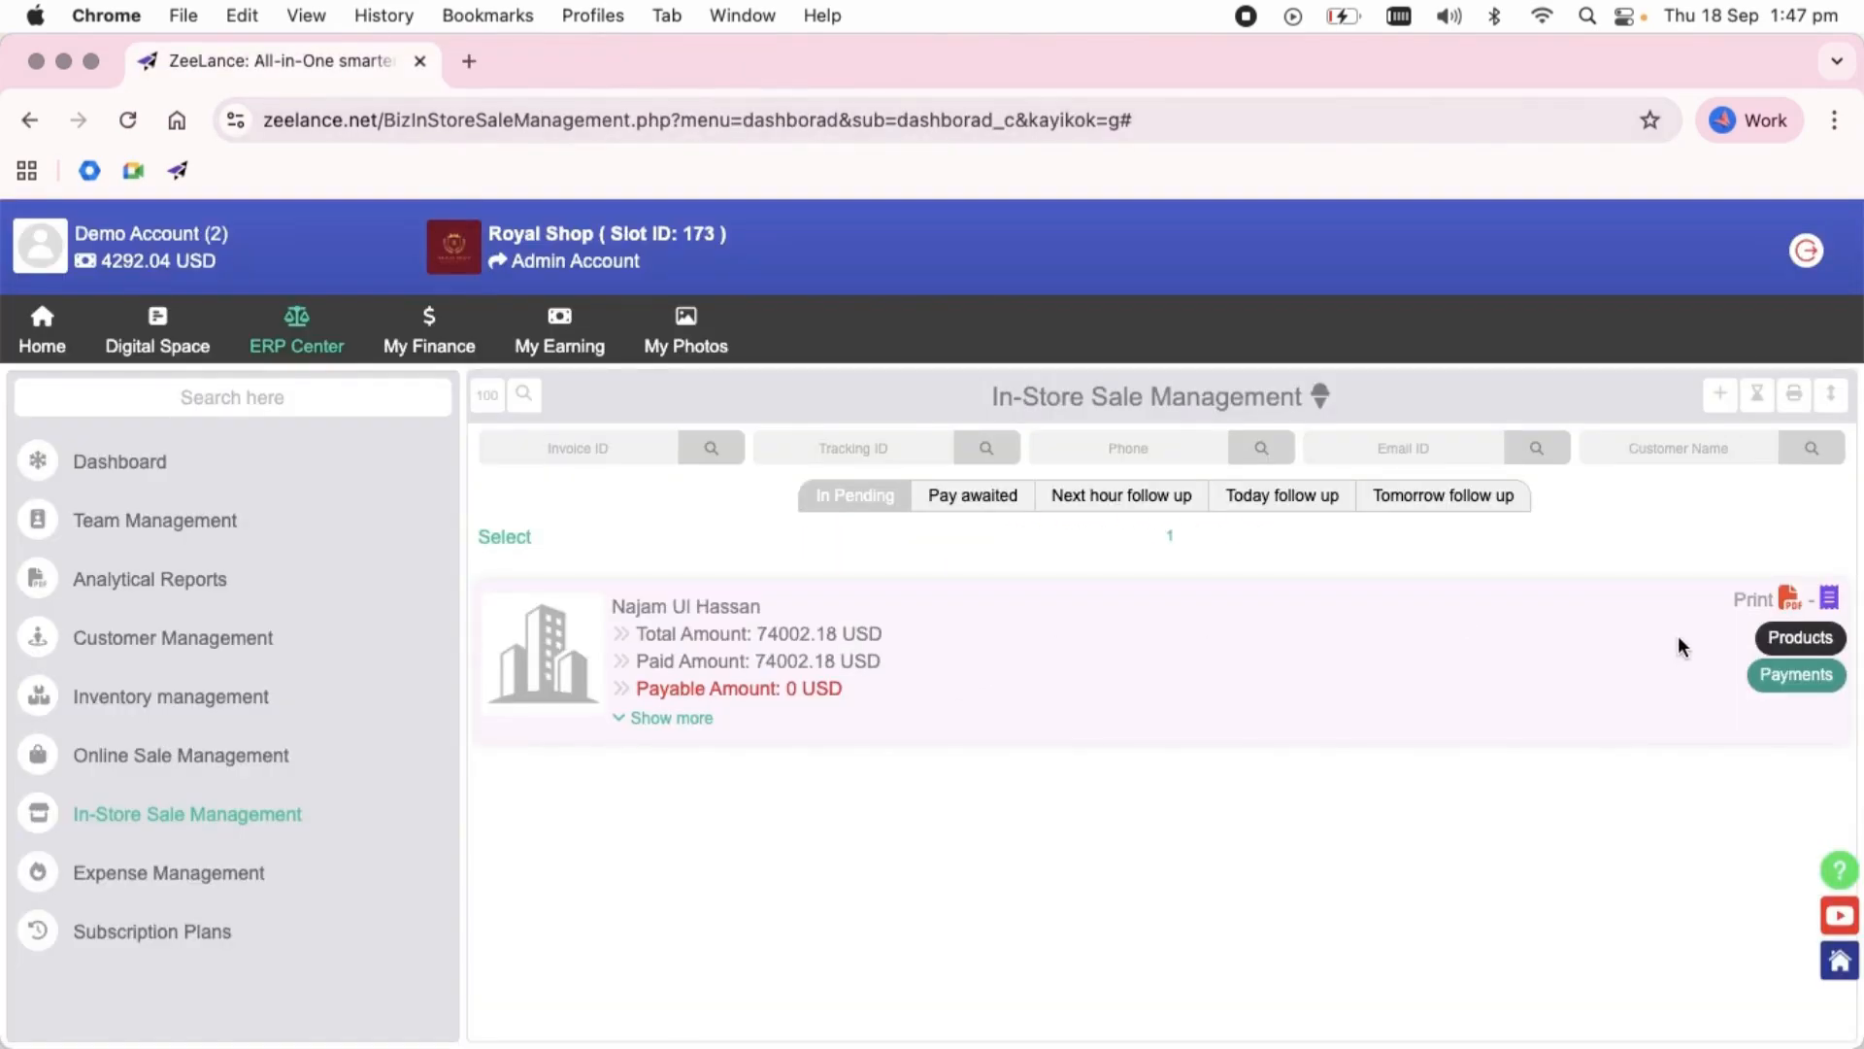
Step: Remove every product row from the ninth onward, including the blank entry row, from the bill and submit the order
click(1797, 637)
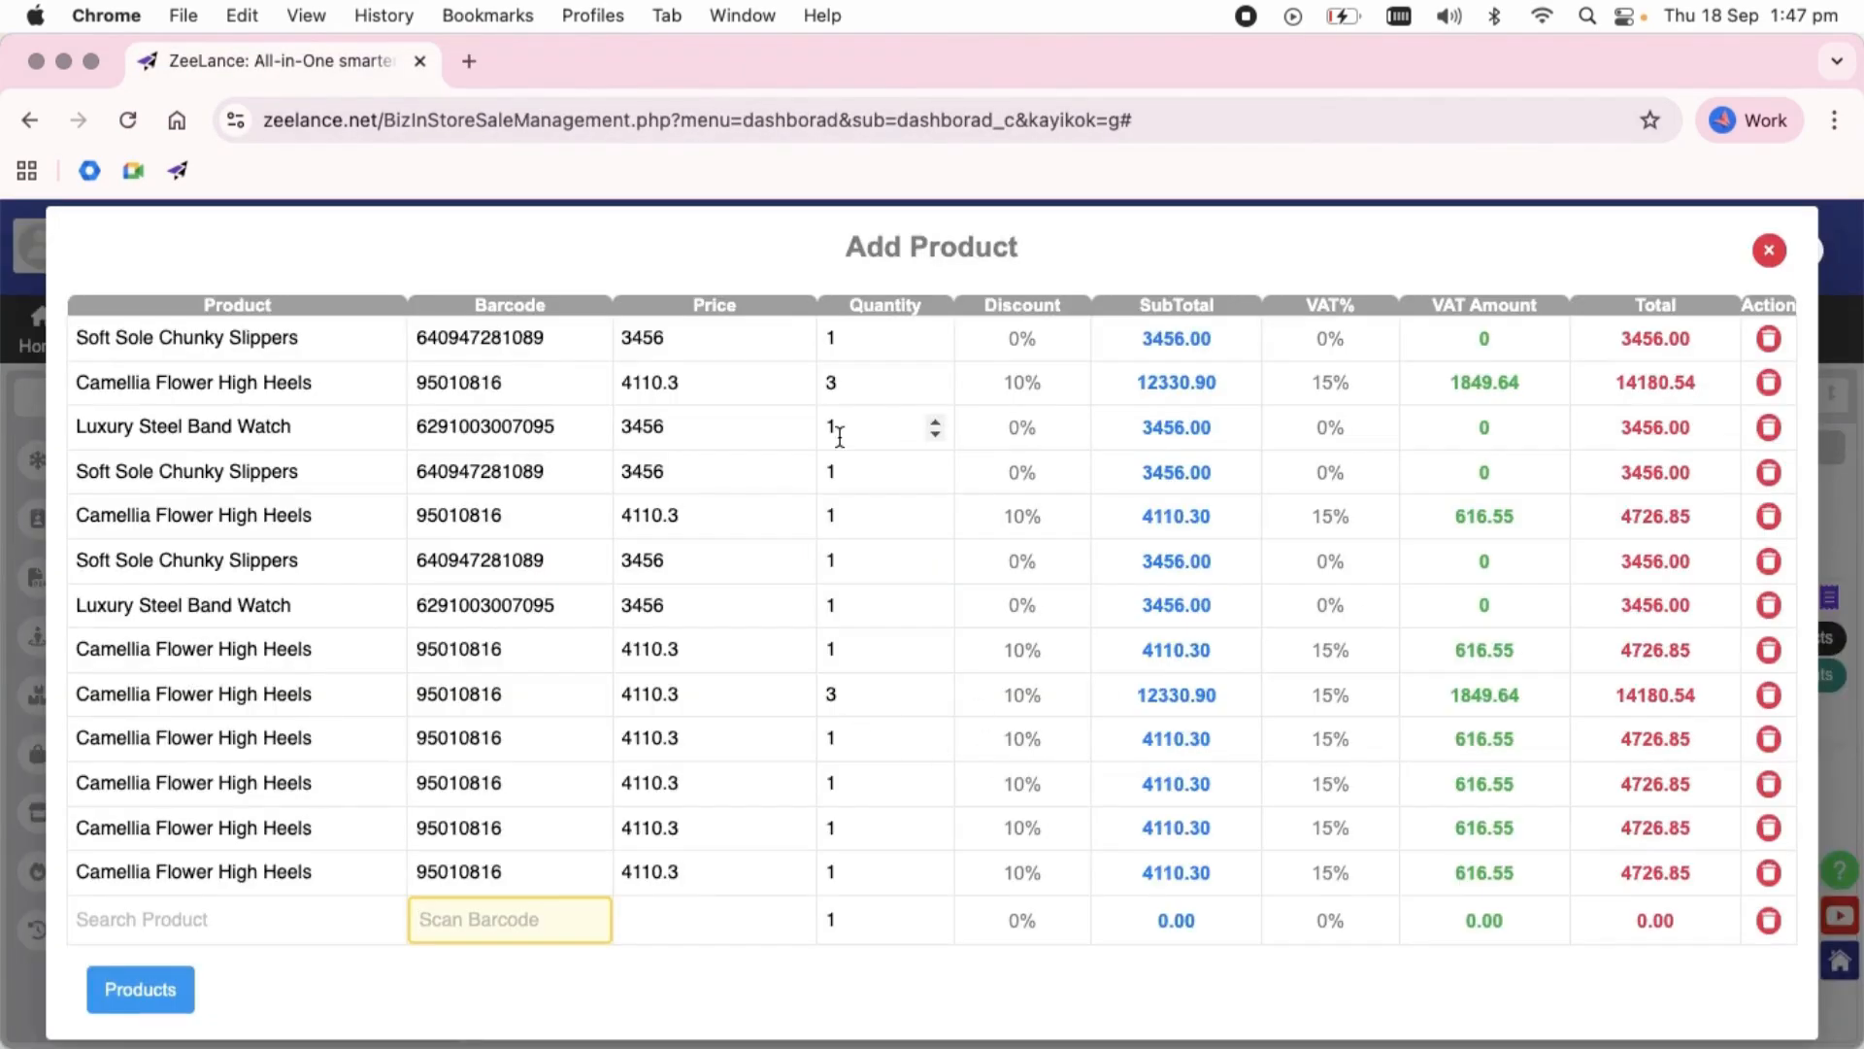
click(1770, 706)
click(1770, 706)
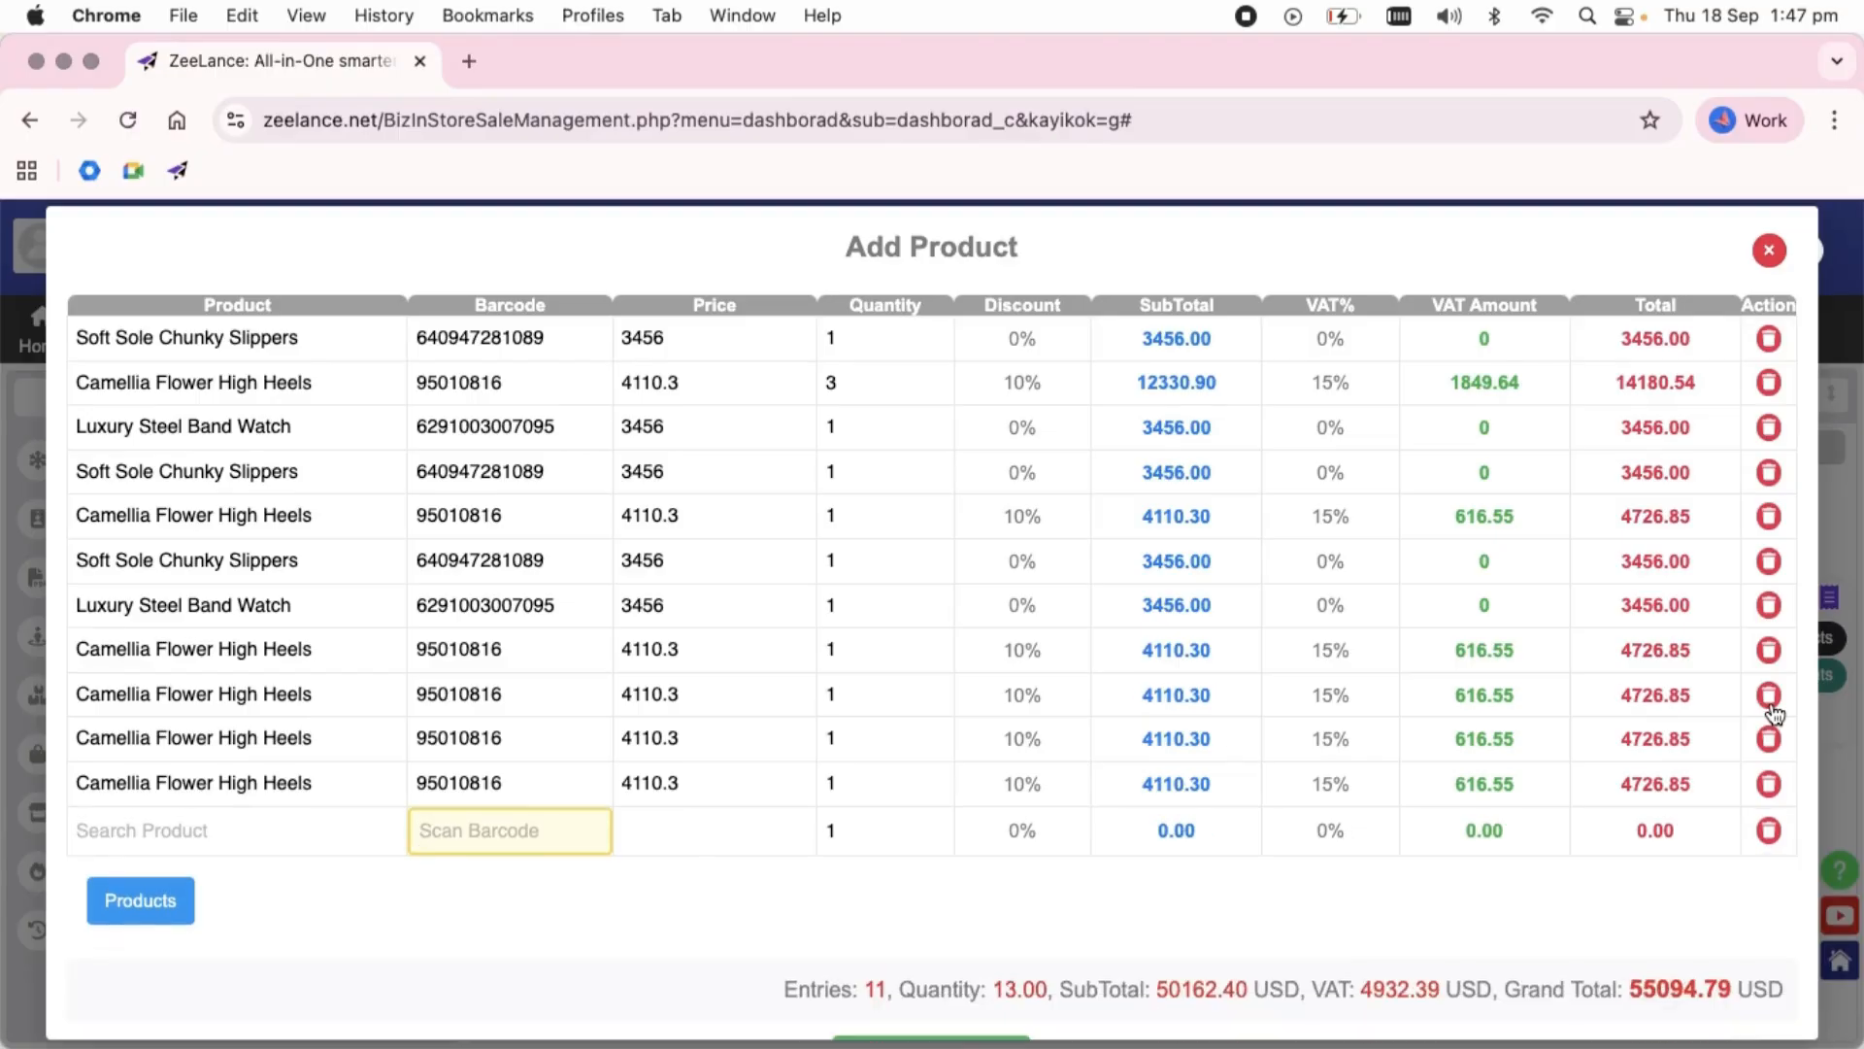
click(1771, 706)
click(1770, 706)
click(1770, 706)
click(1770, 706)
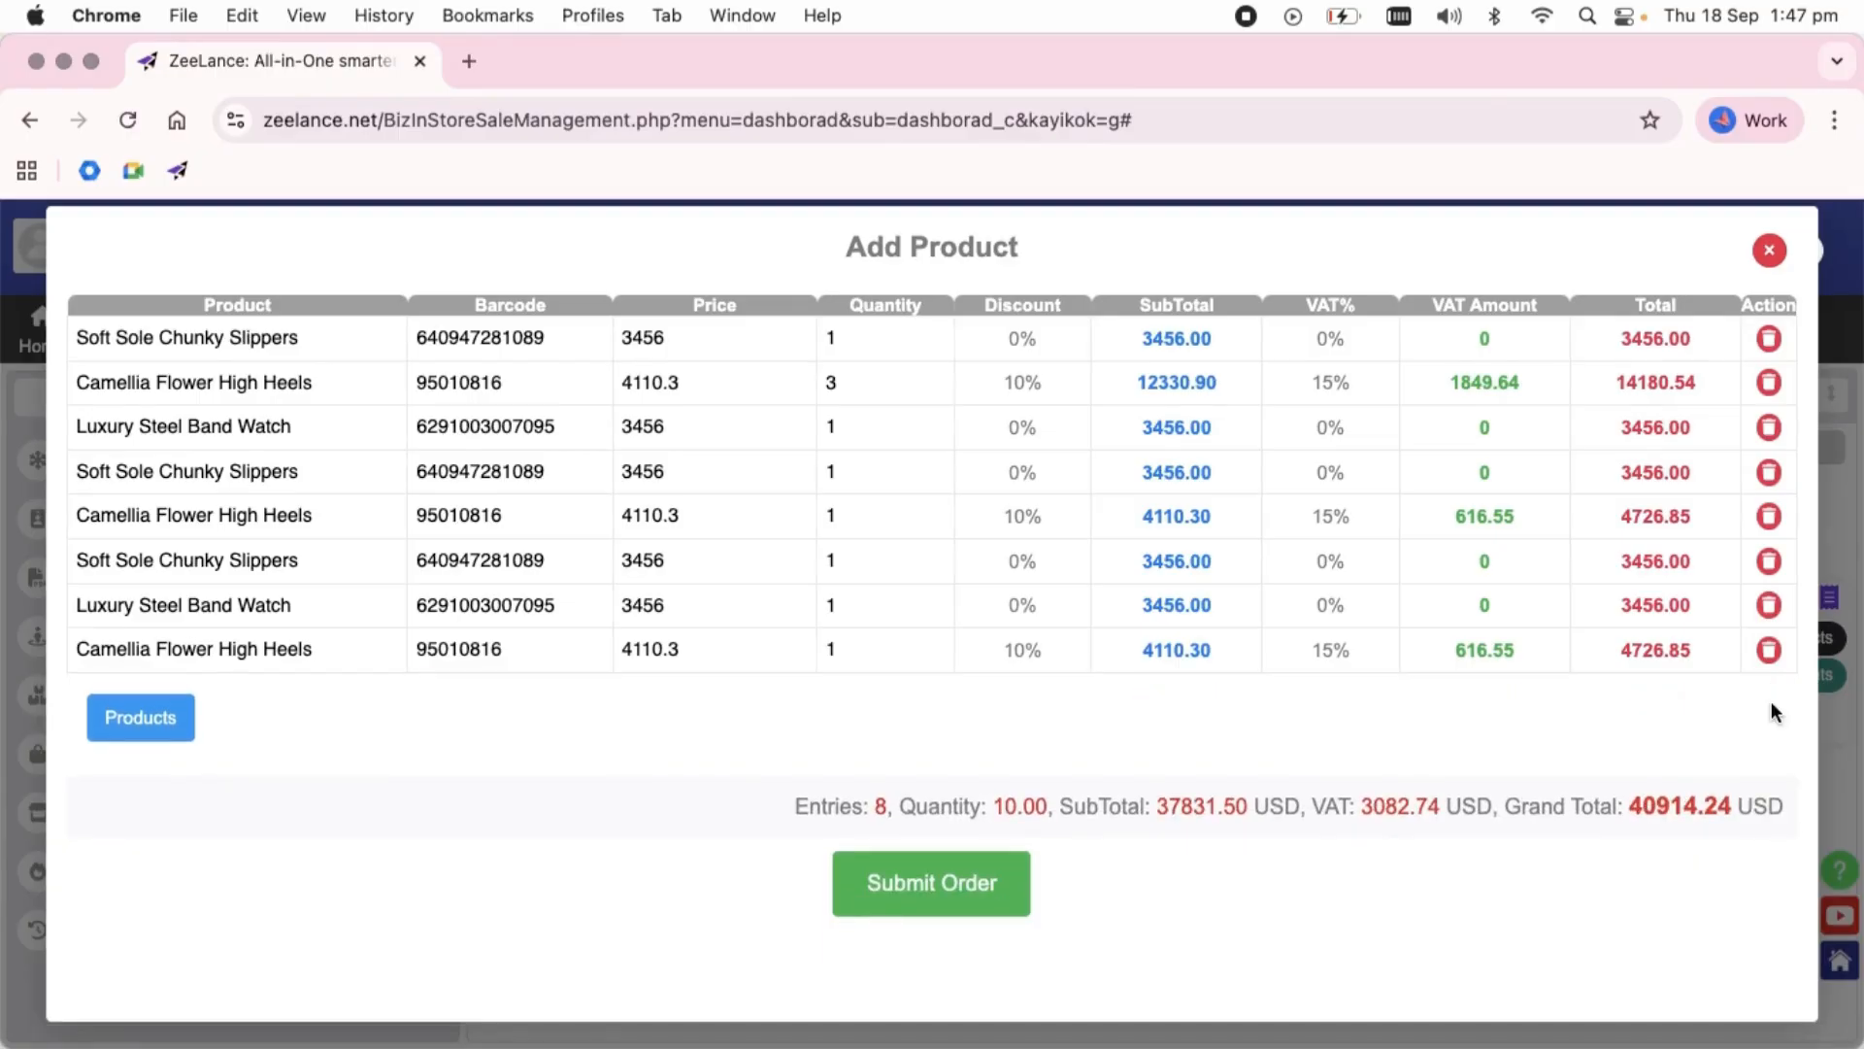
click(980, 885)
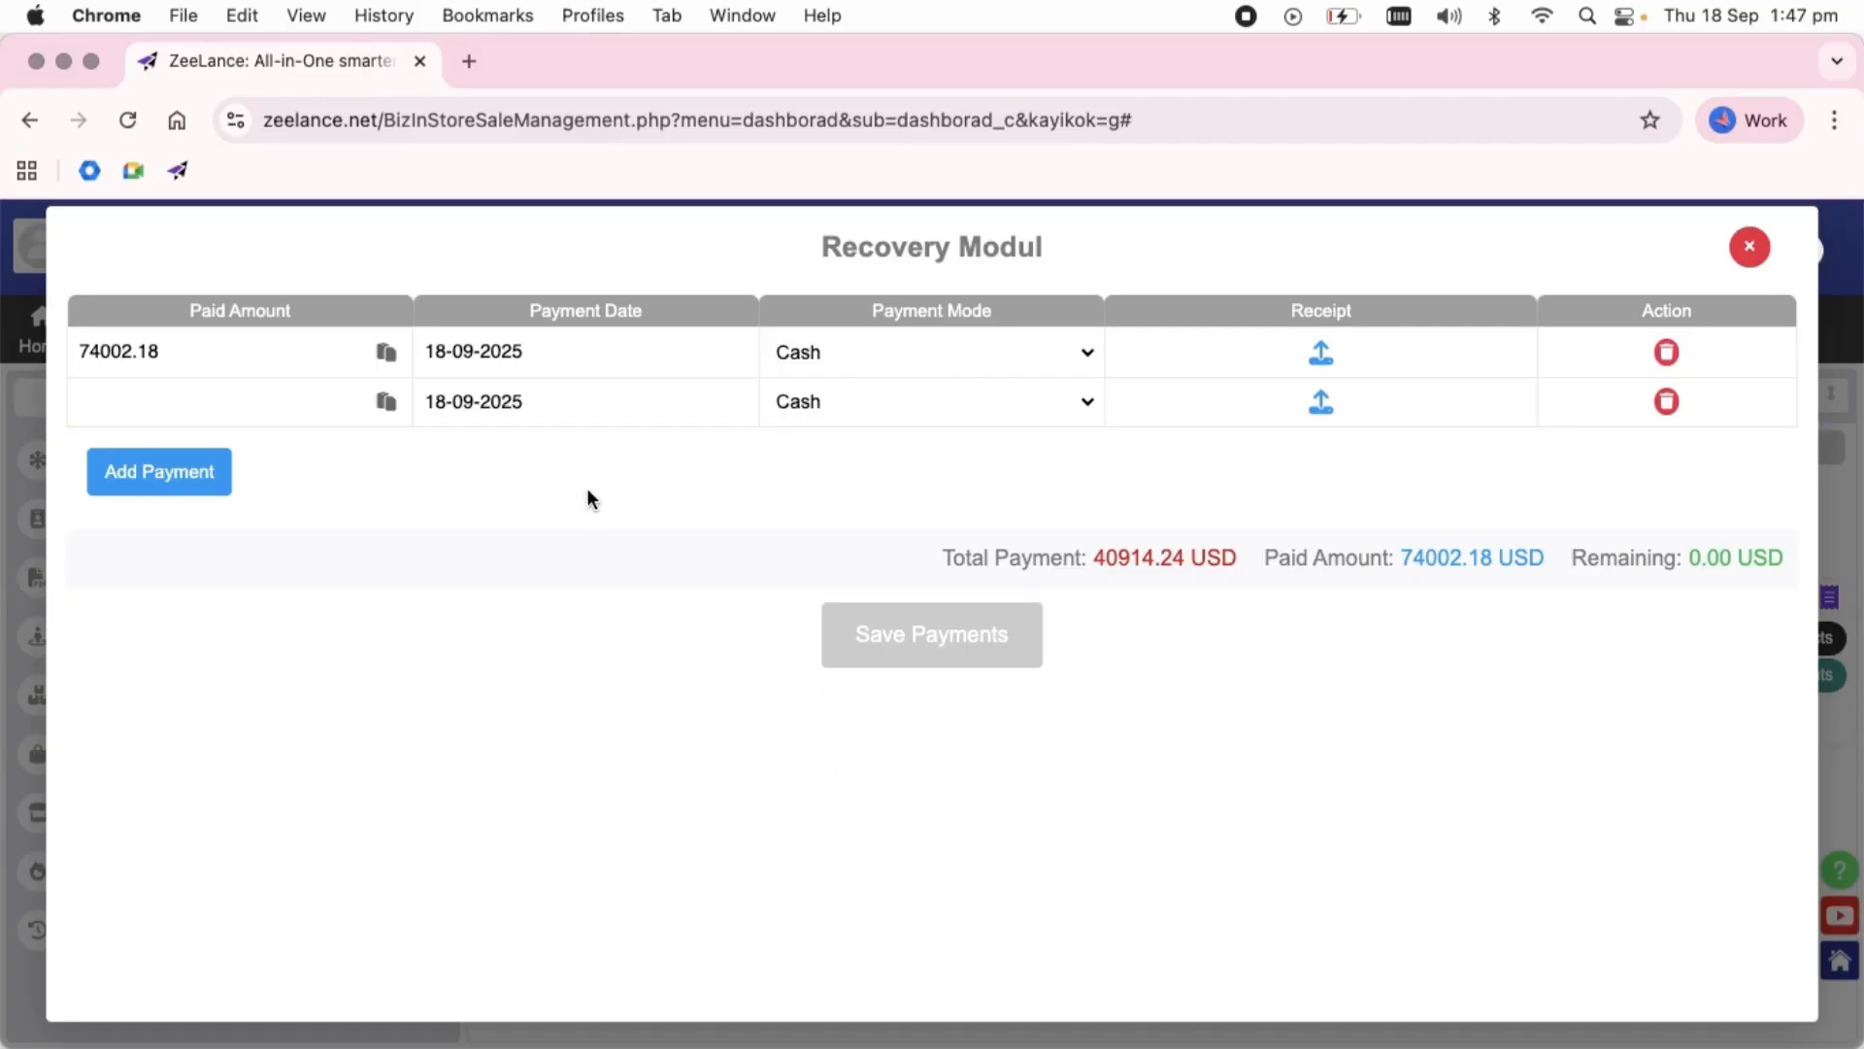
Step: Set the bill's first paid amount to 1000 USD, save the payments and dismiss the confirmation
drag(270, 354, 100, 275)
text(1000)
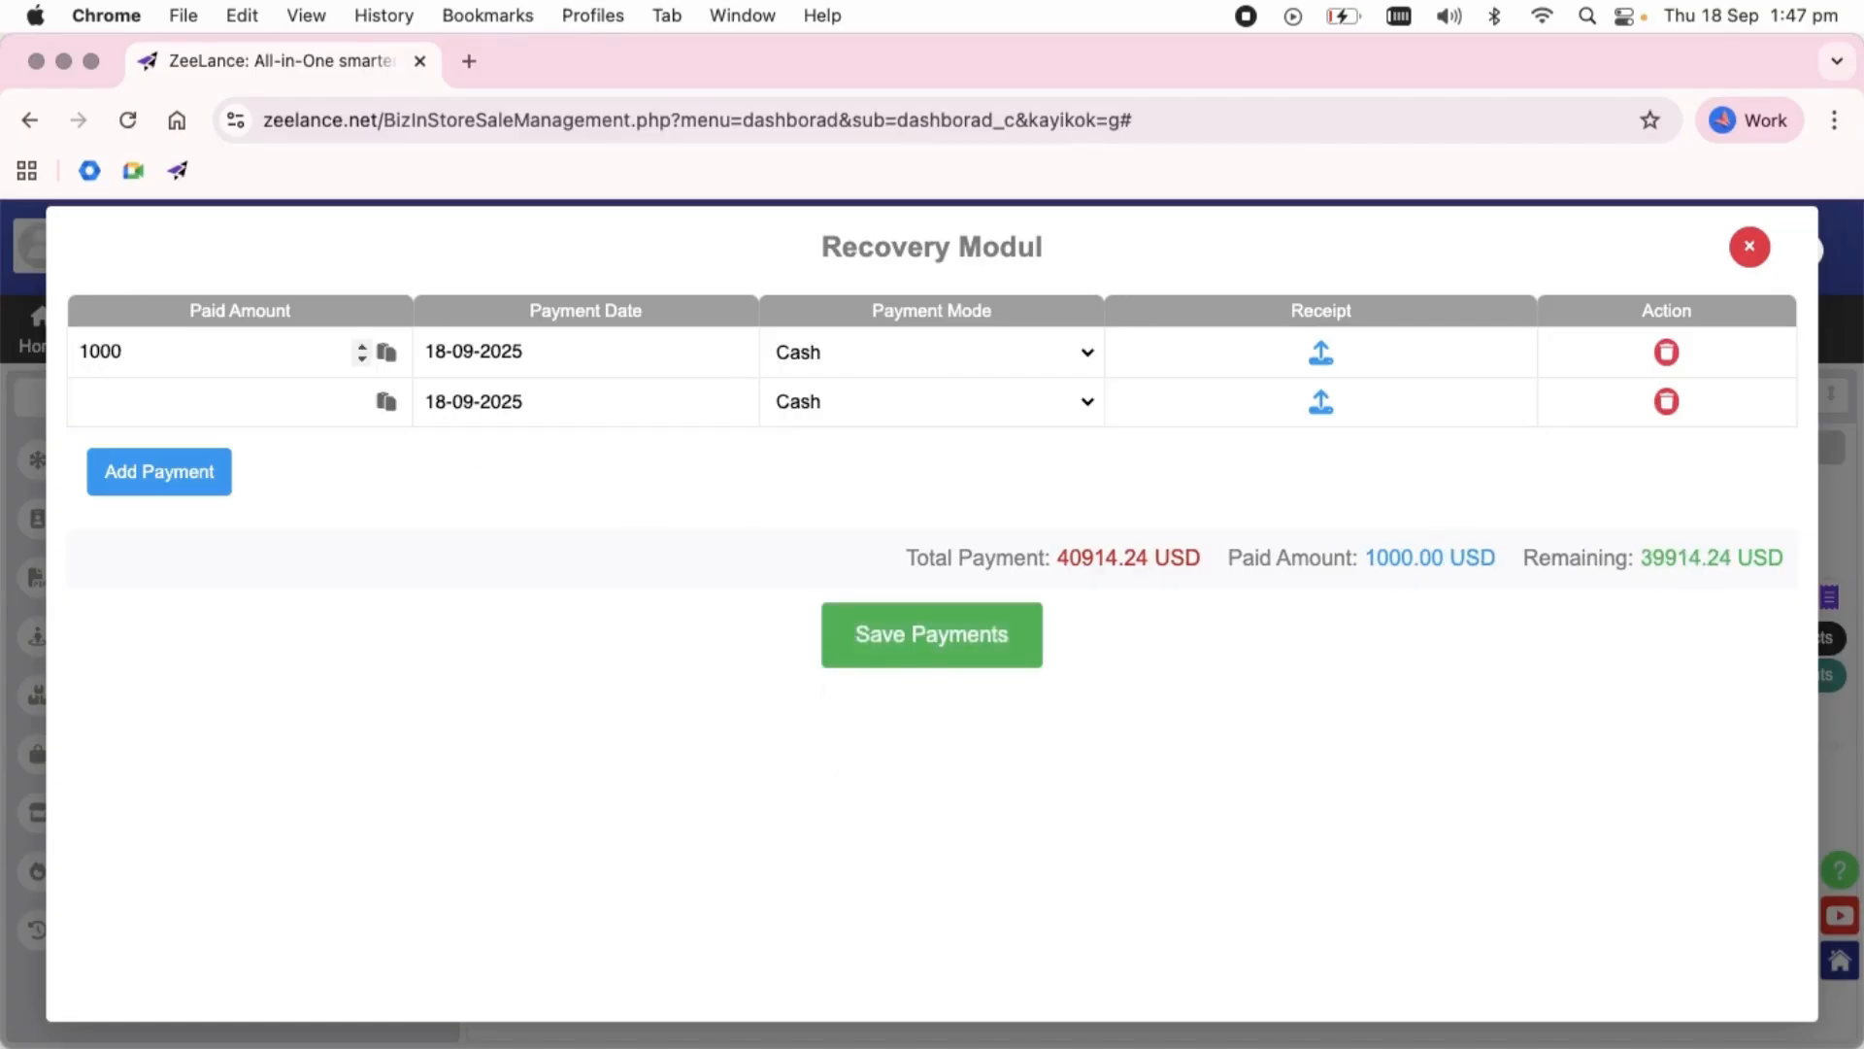
click(924, 636)
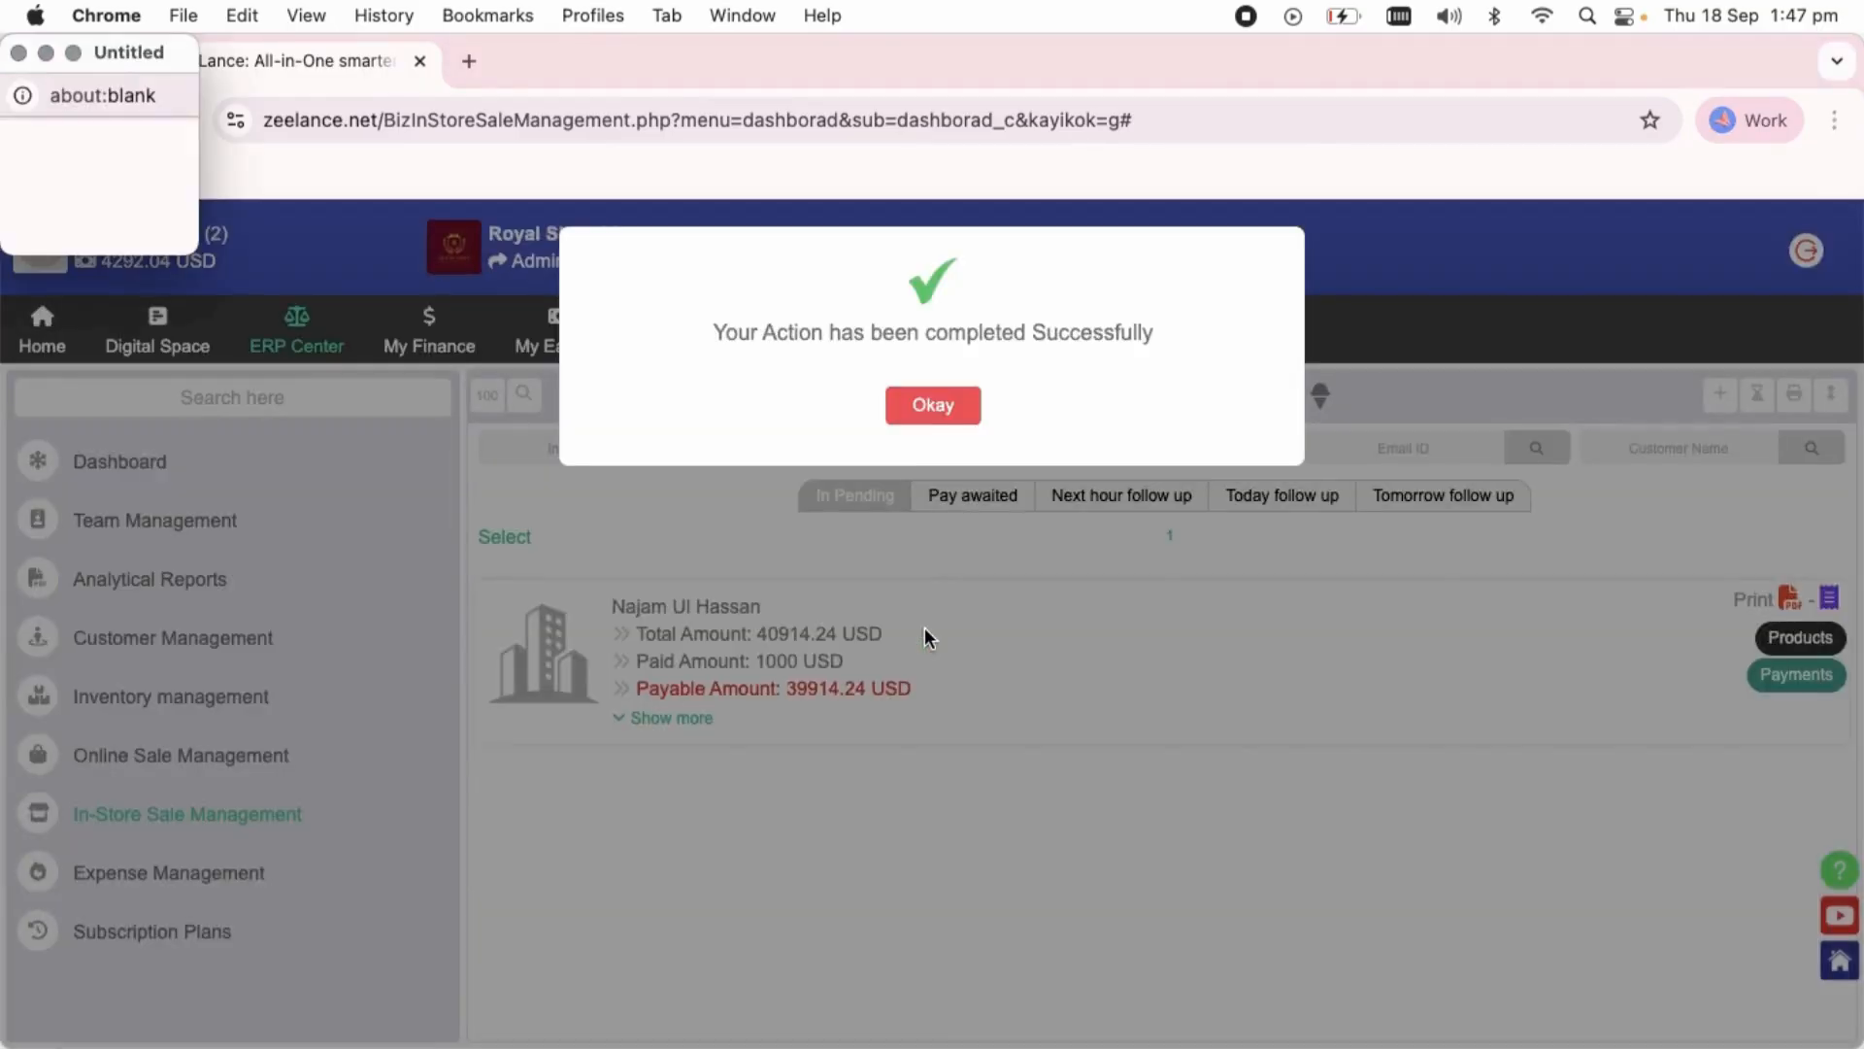
click(938, 406)
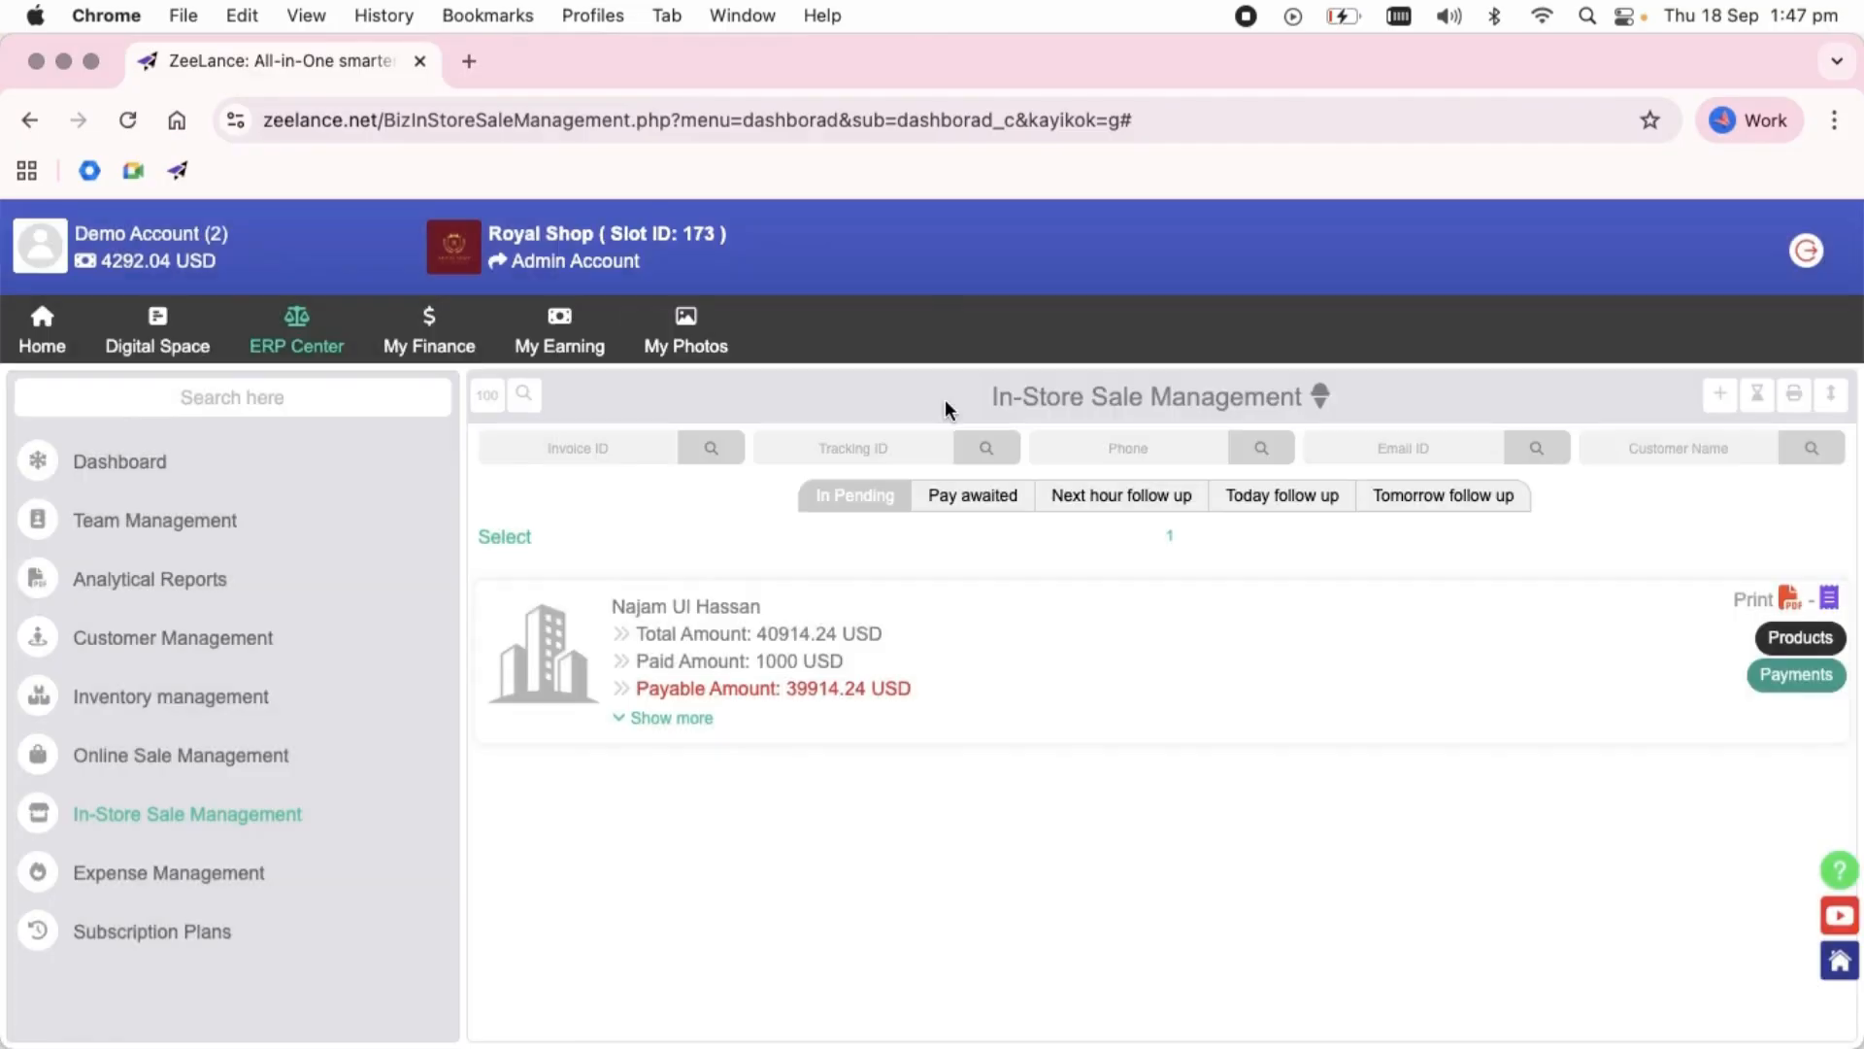
Step: Expand the bill's details and view its call back date form, closing it without choosing a date
click(677, 719)
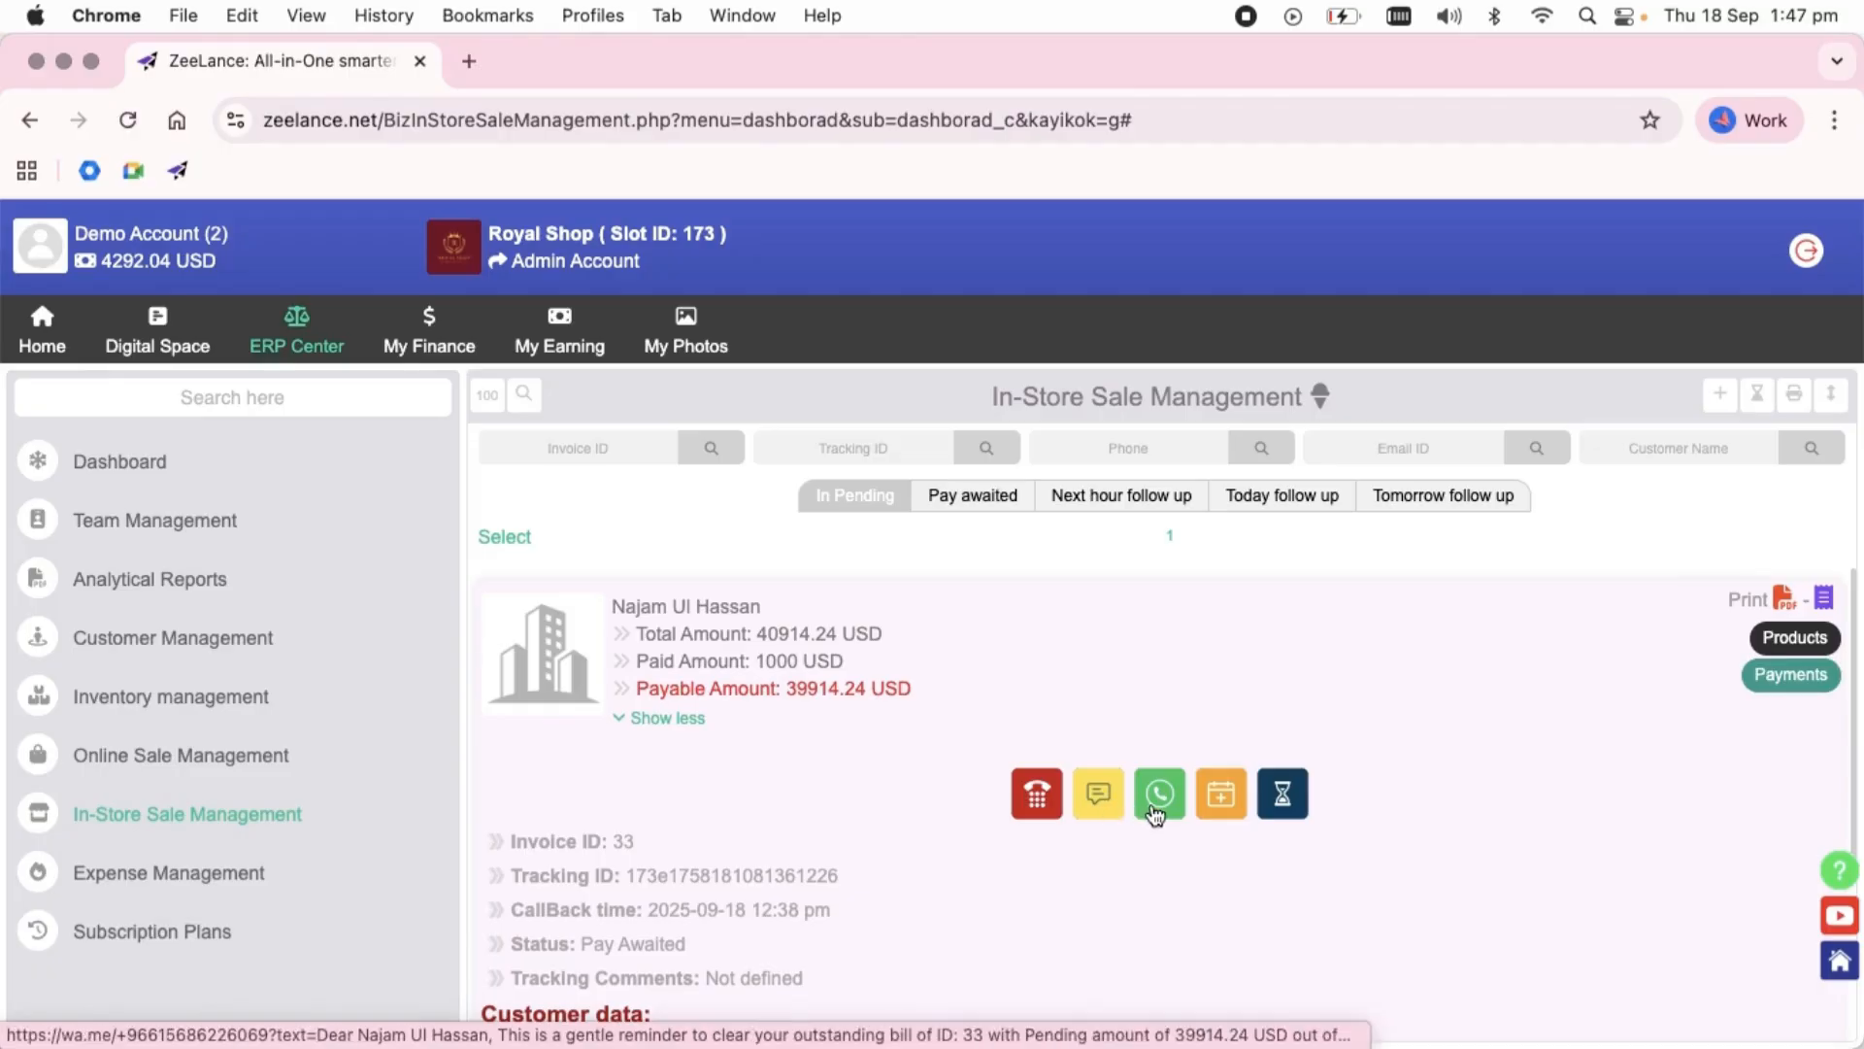
click(1216, 800)
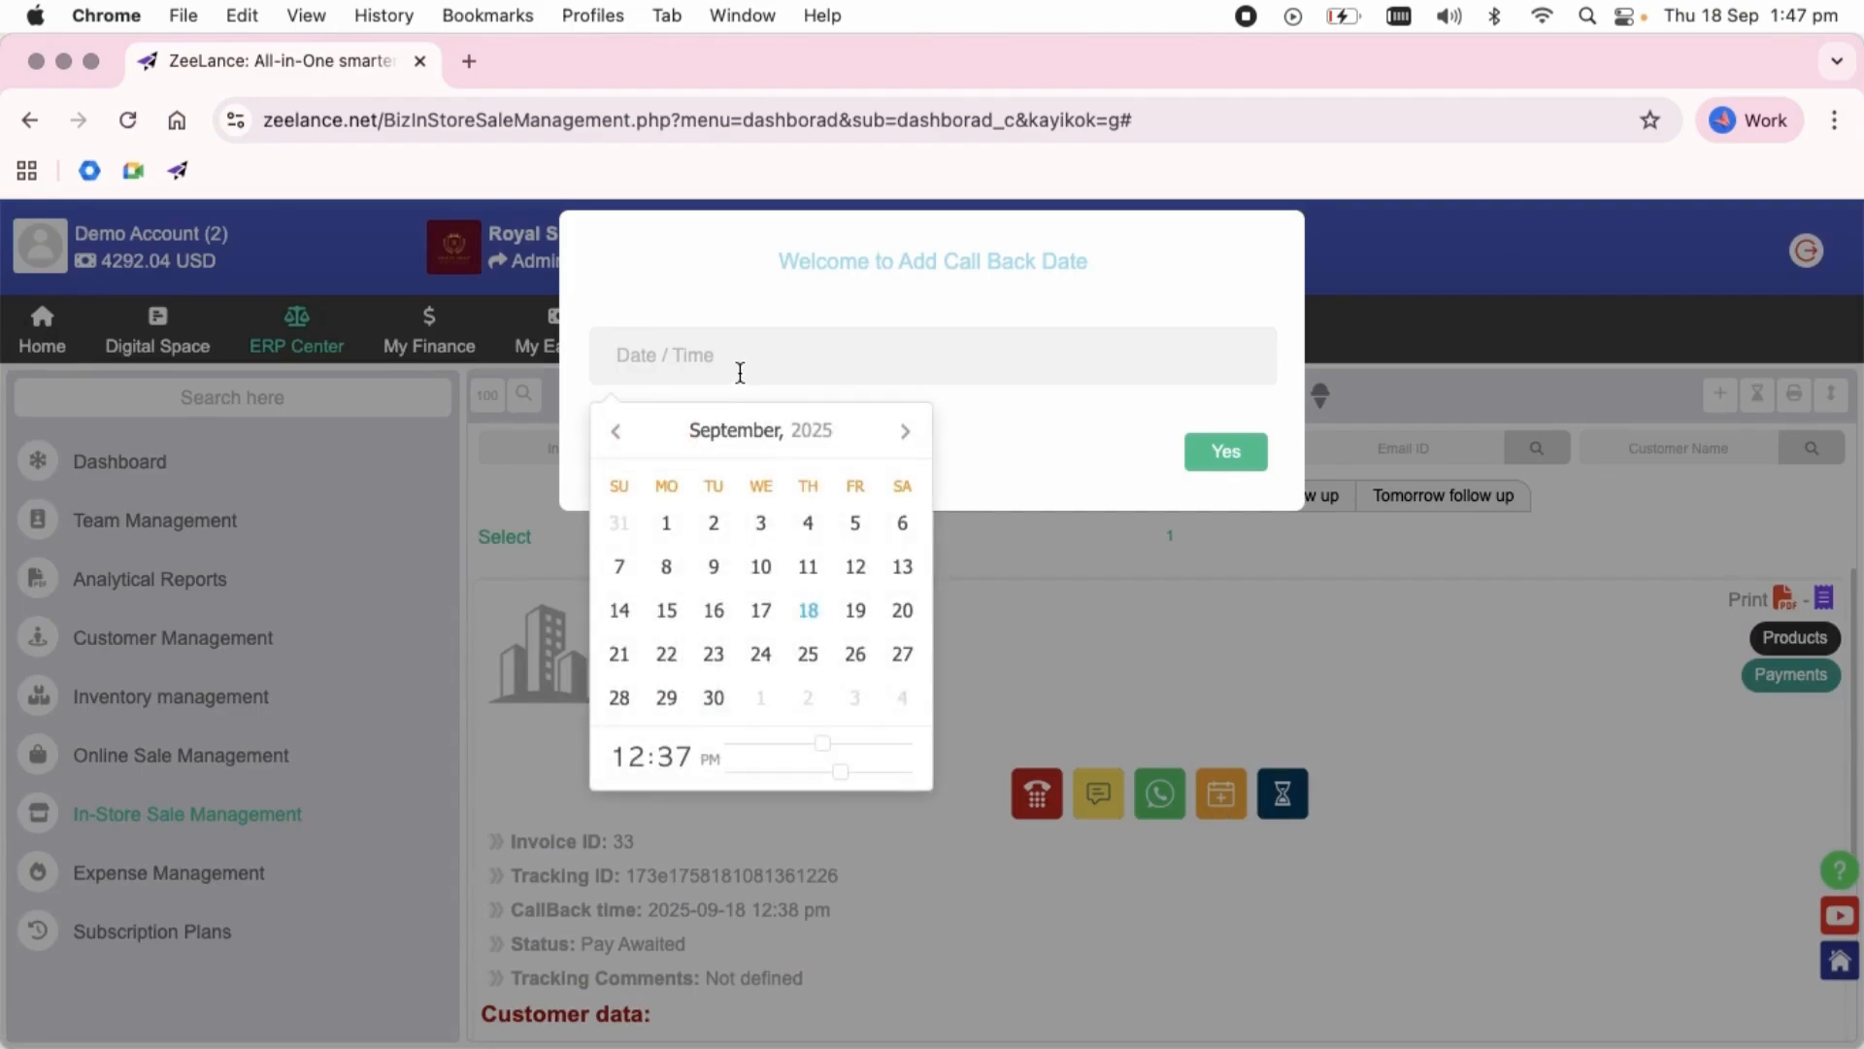
click(709, 306)
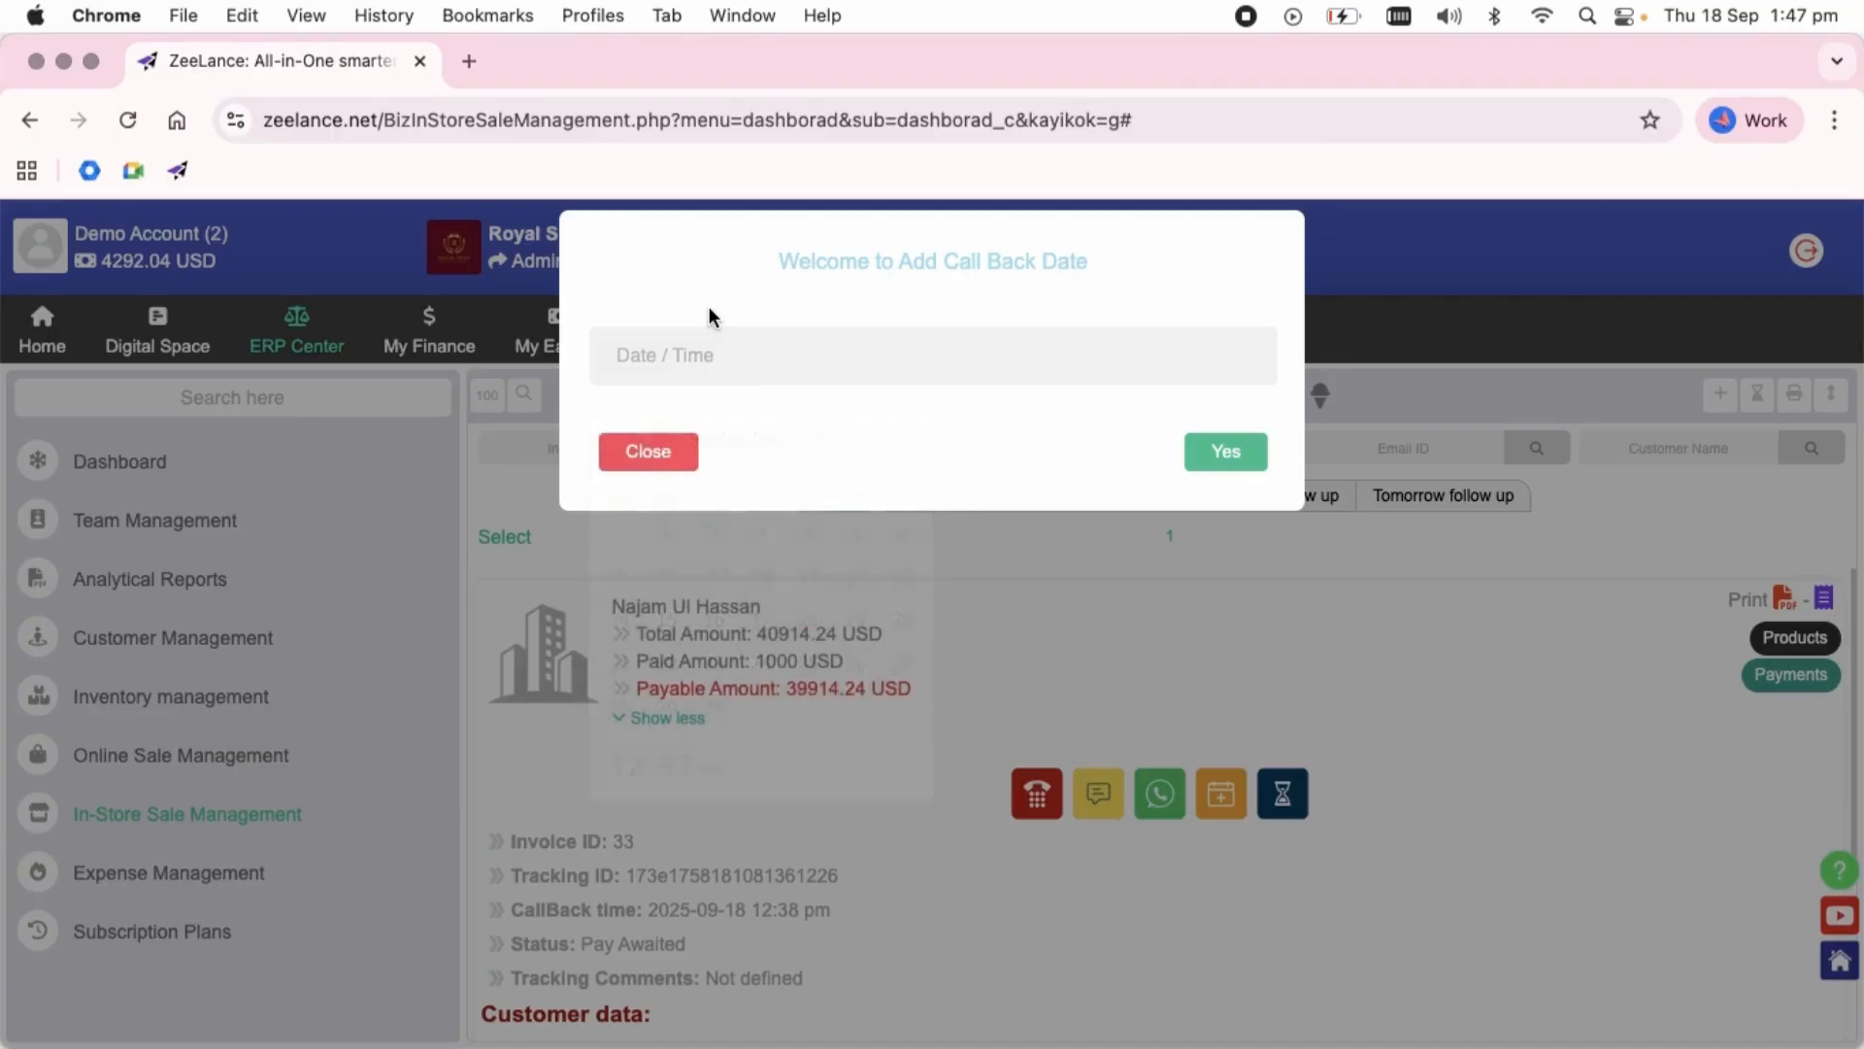
click(649, 452)
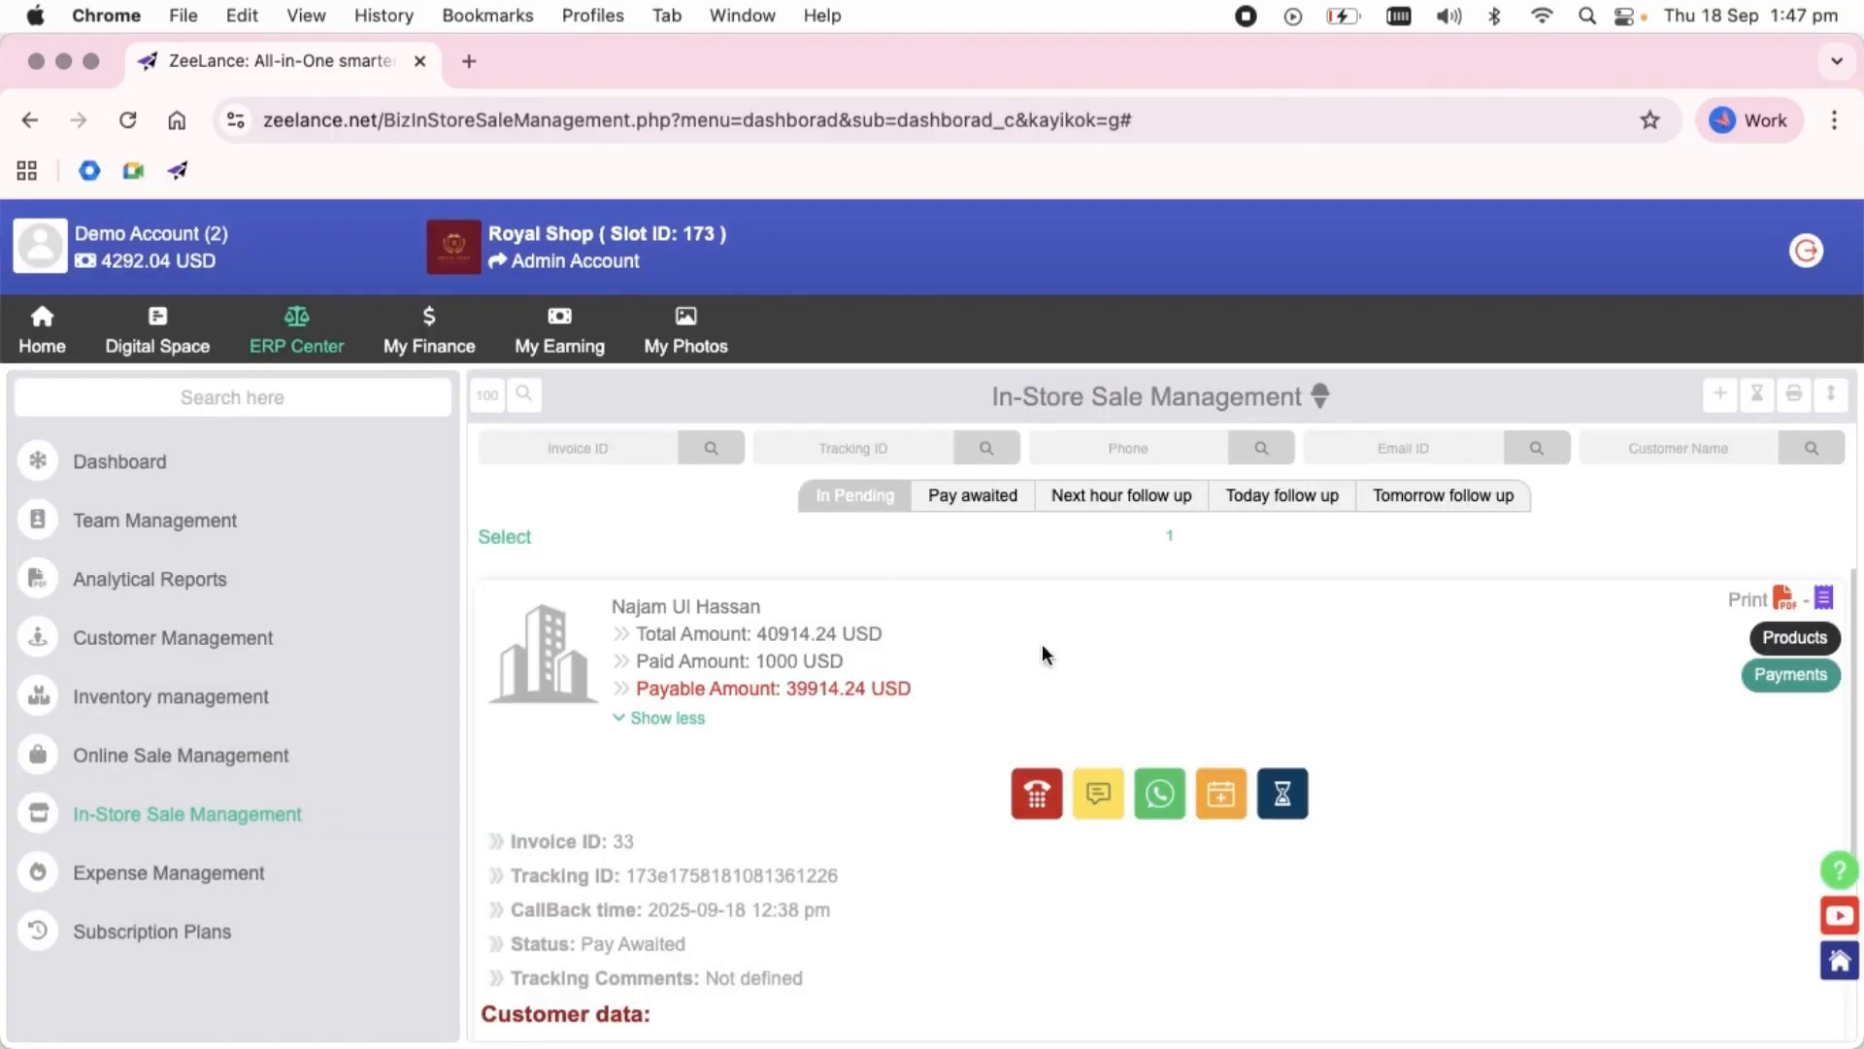
Step: View the bill's order status options without changing them, review its customer data, and collapse the details
click(1283, 796)
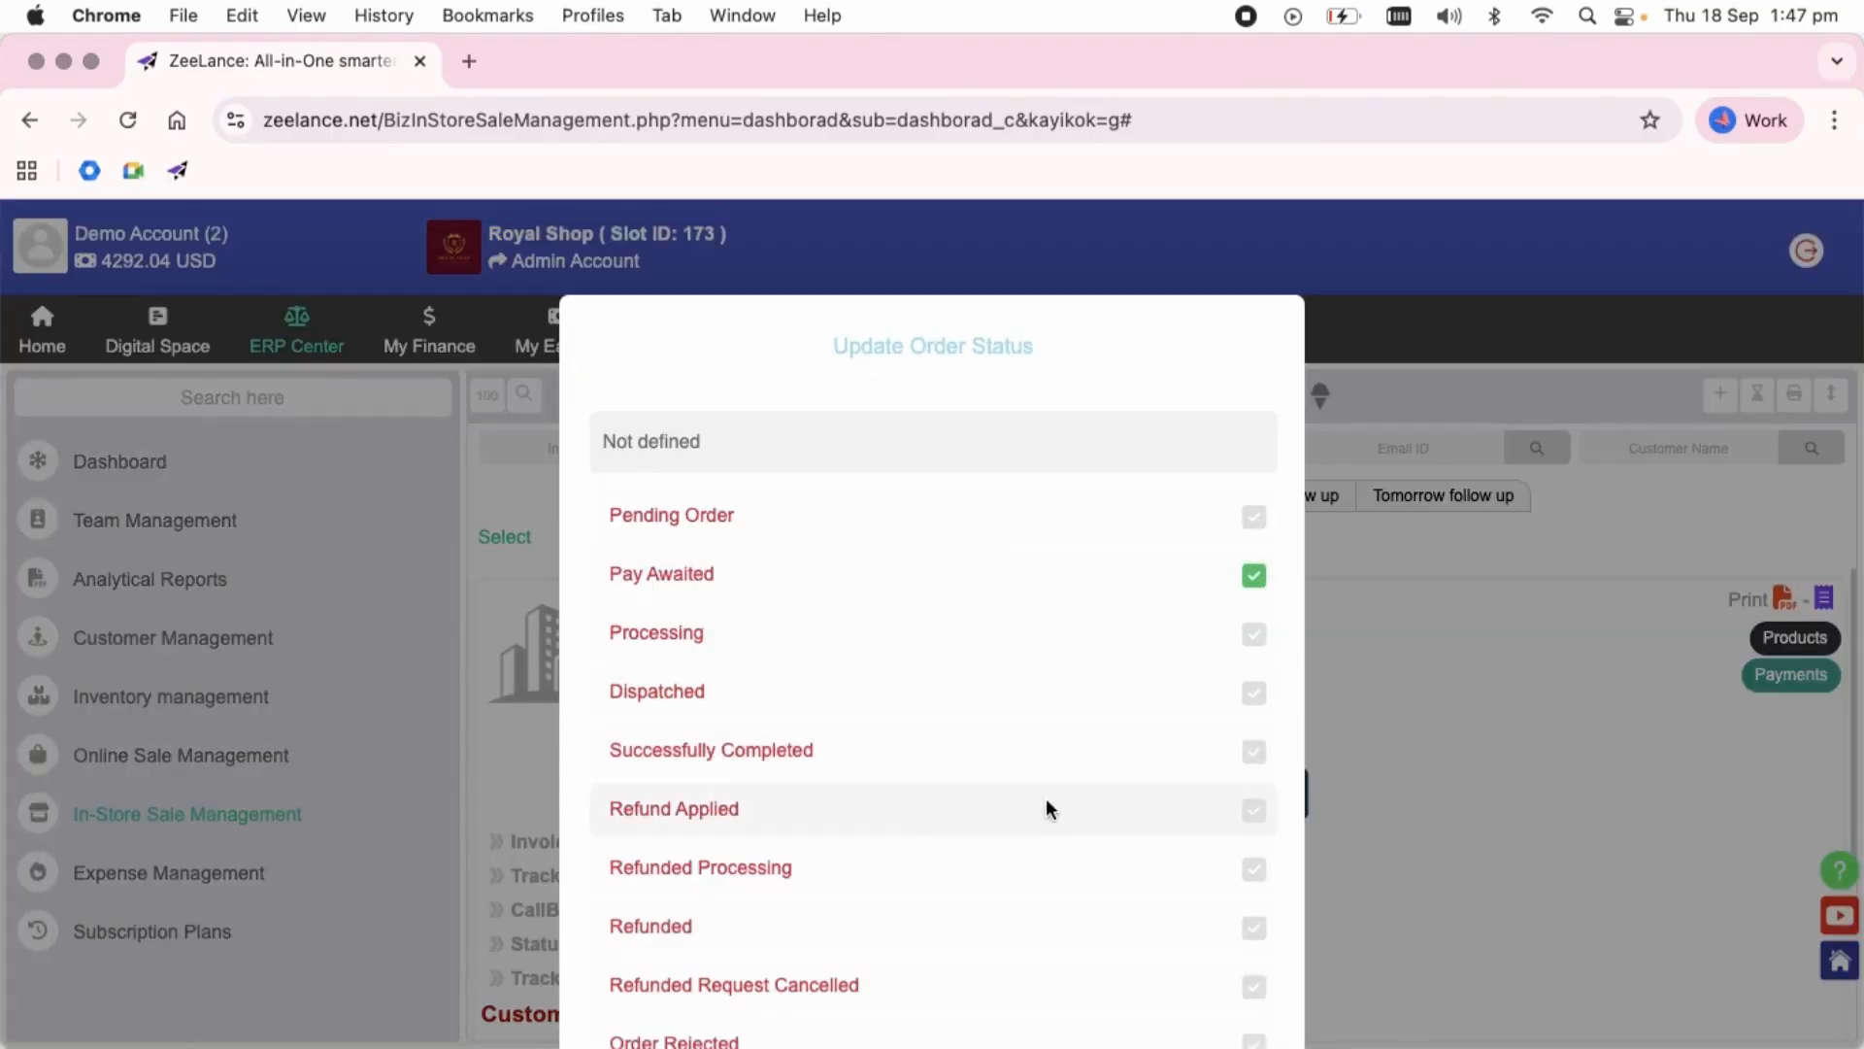
scroll(798, 377, down, 2)
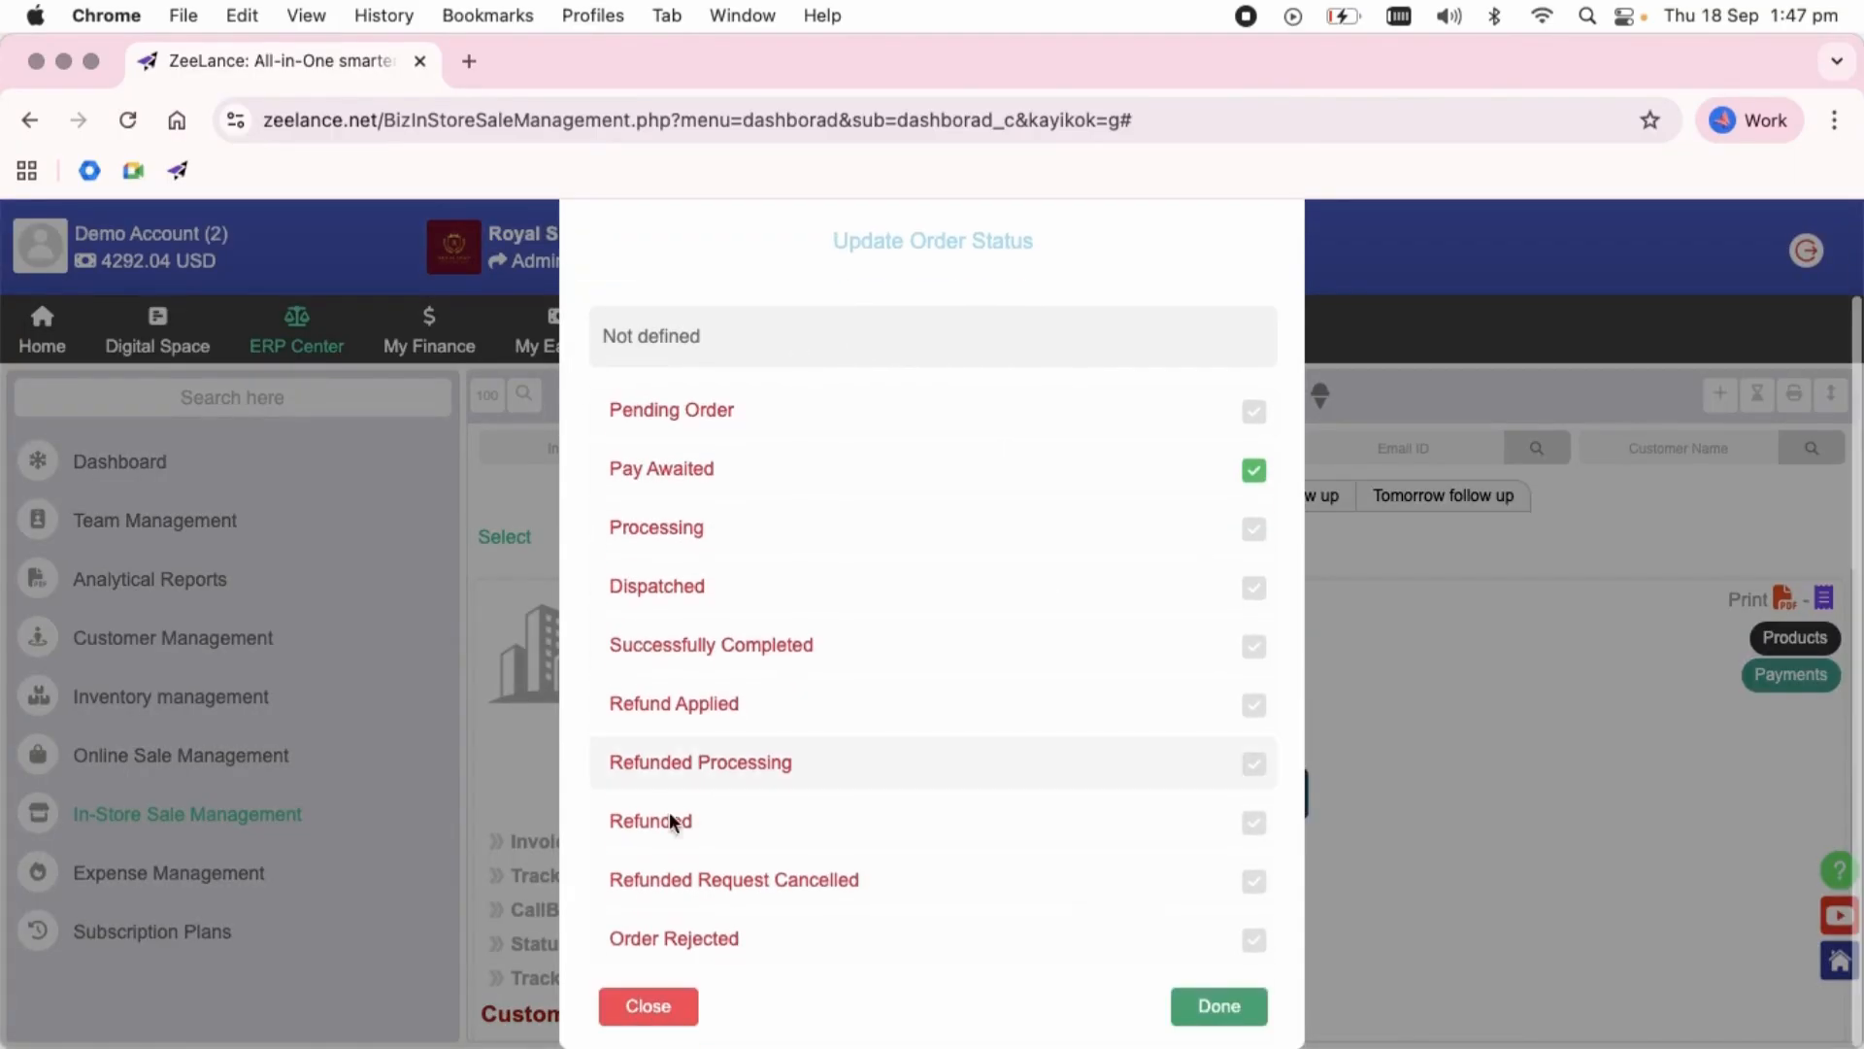
click(656, 1003)
scroll(750, 889, down, 3)
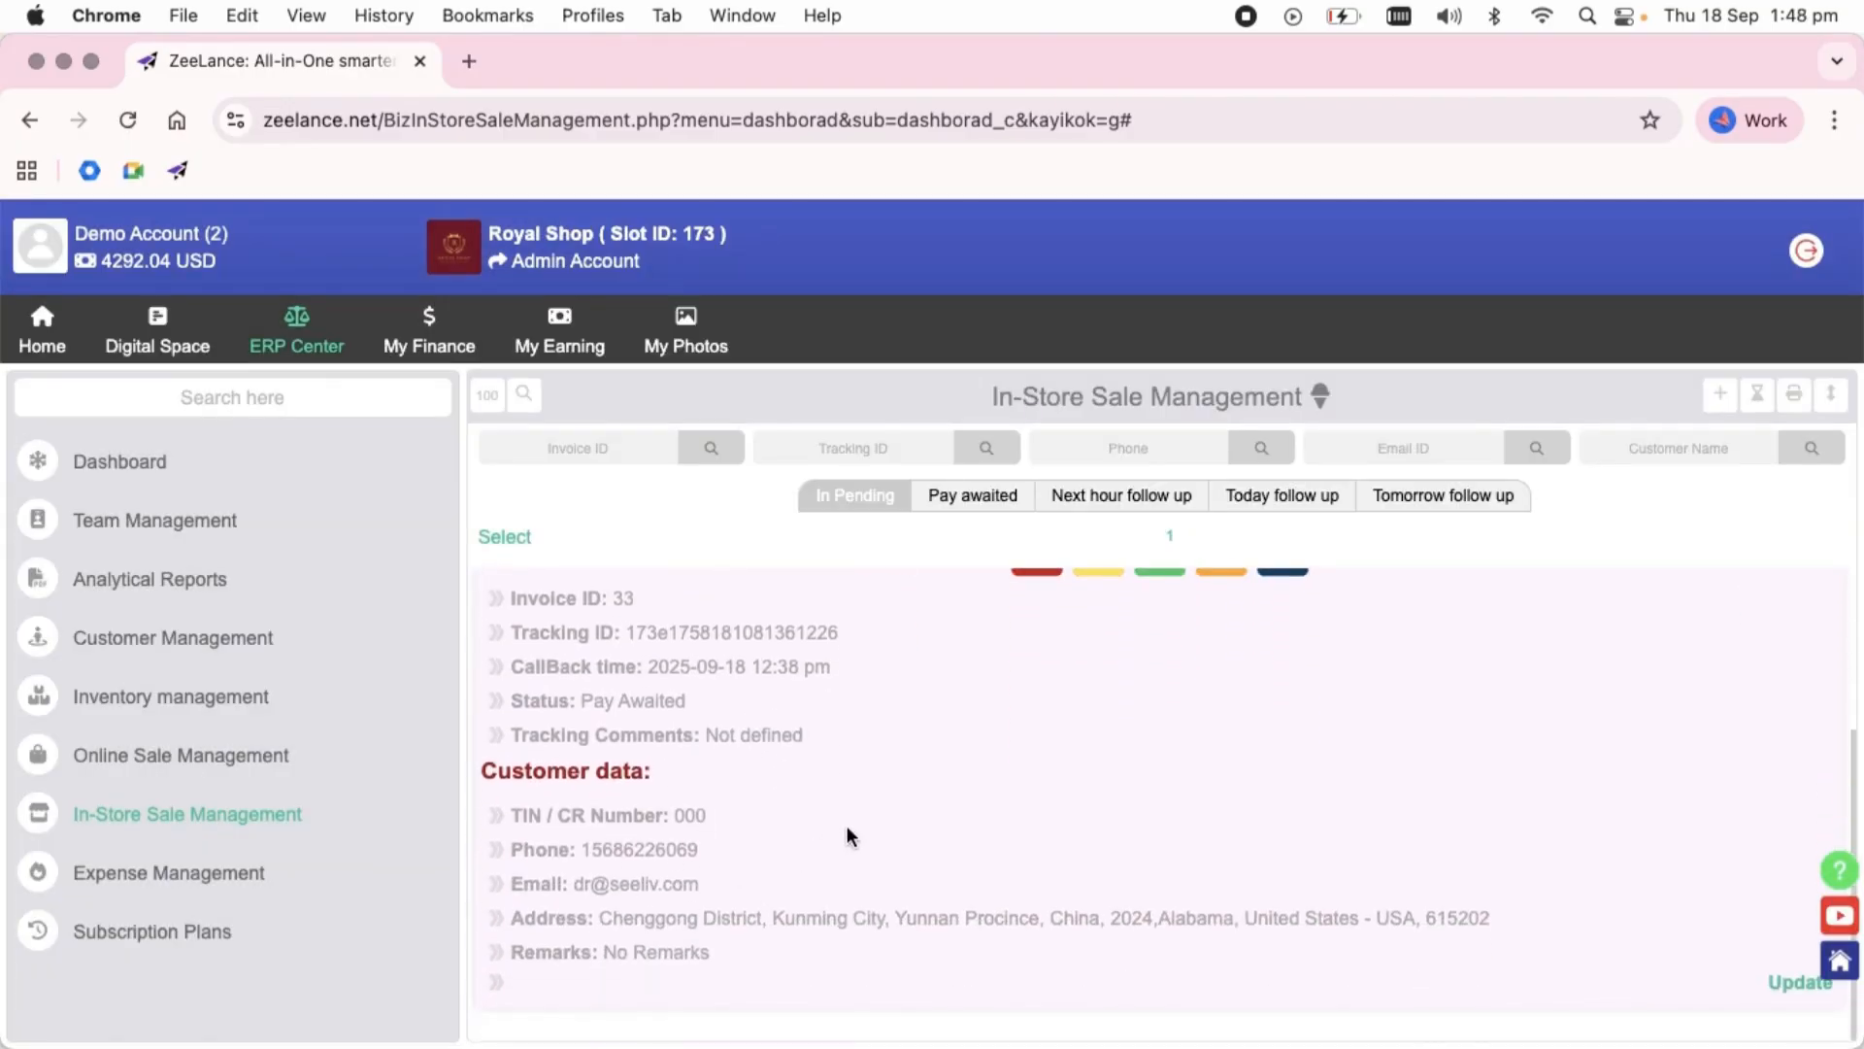
scroll(846, 828, up, 3)
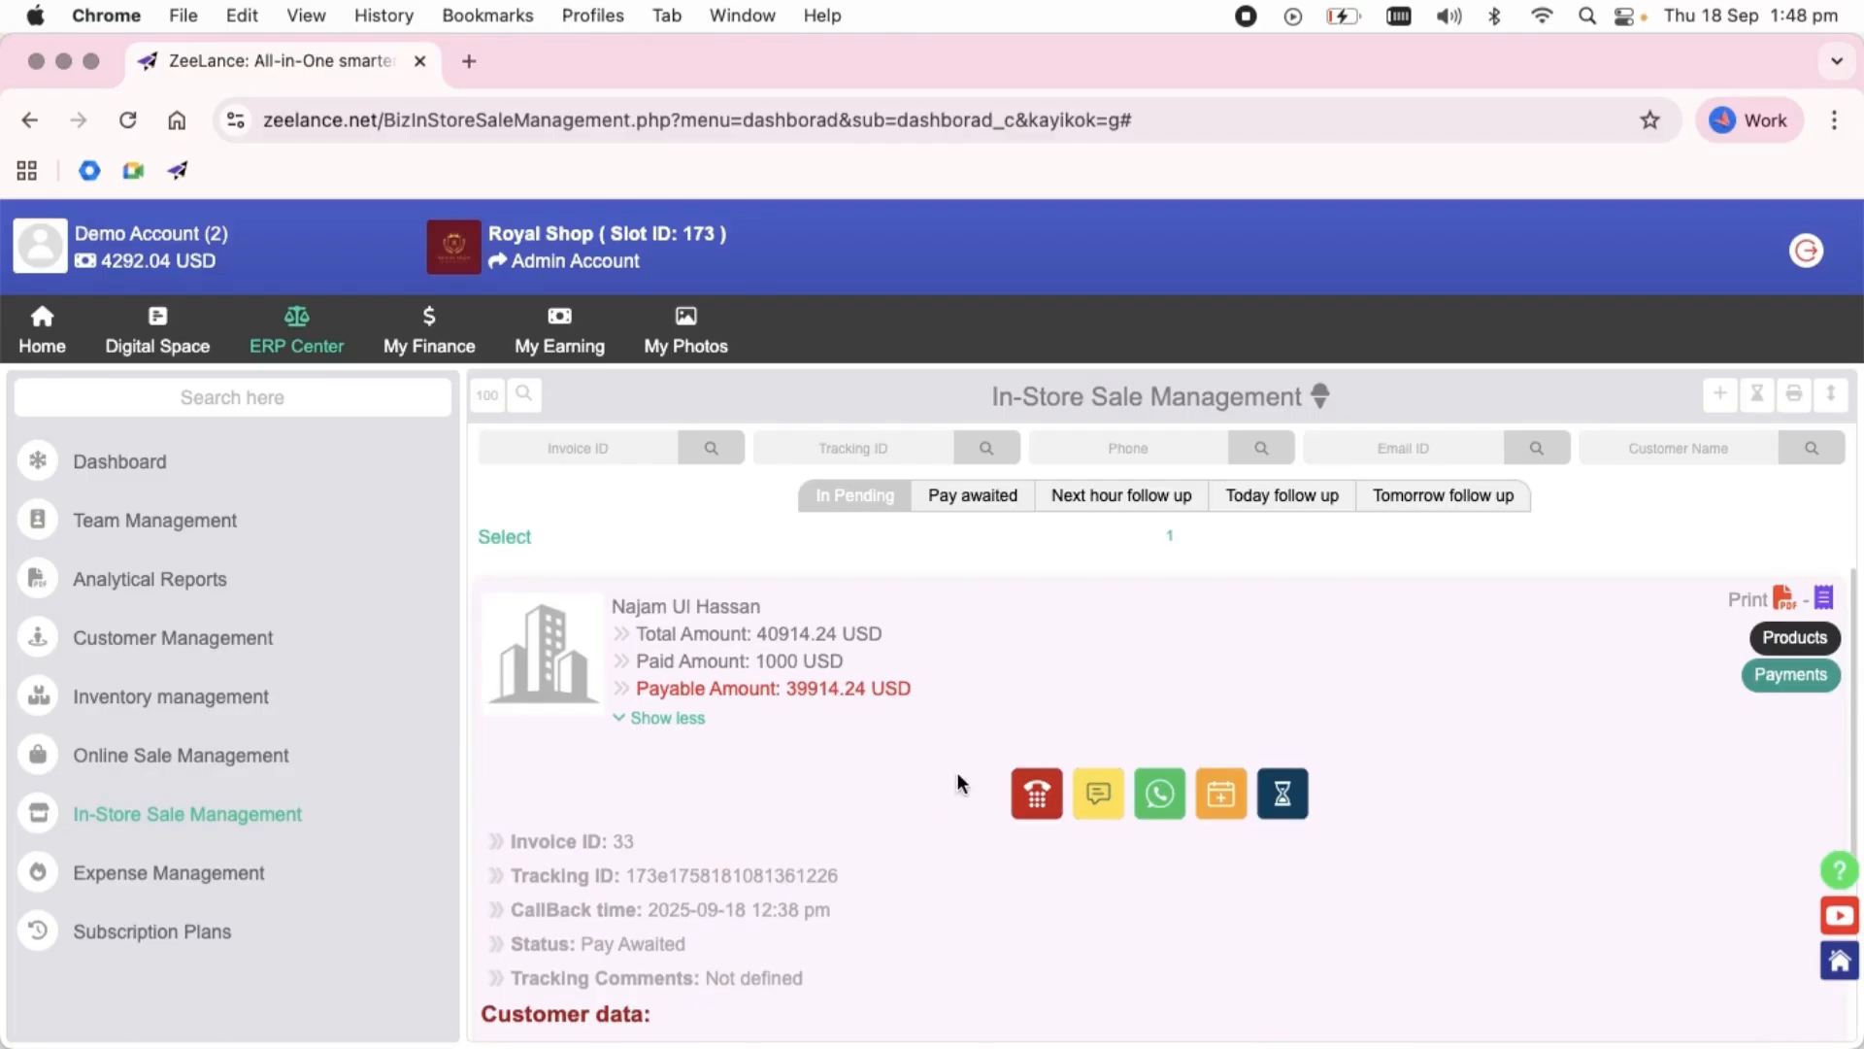
click(691, 723)
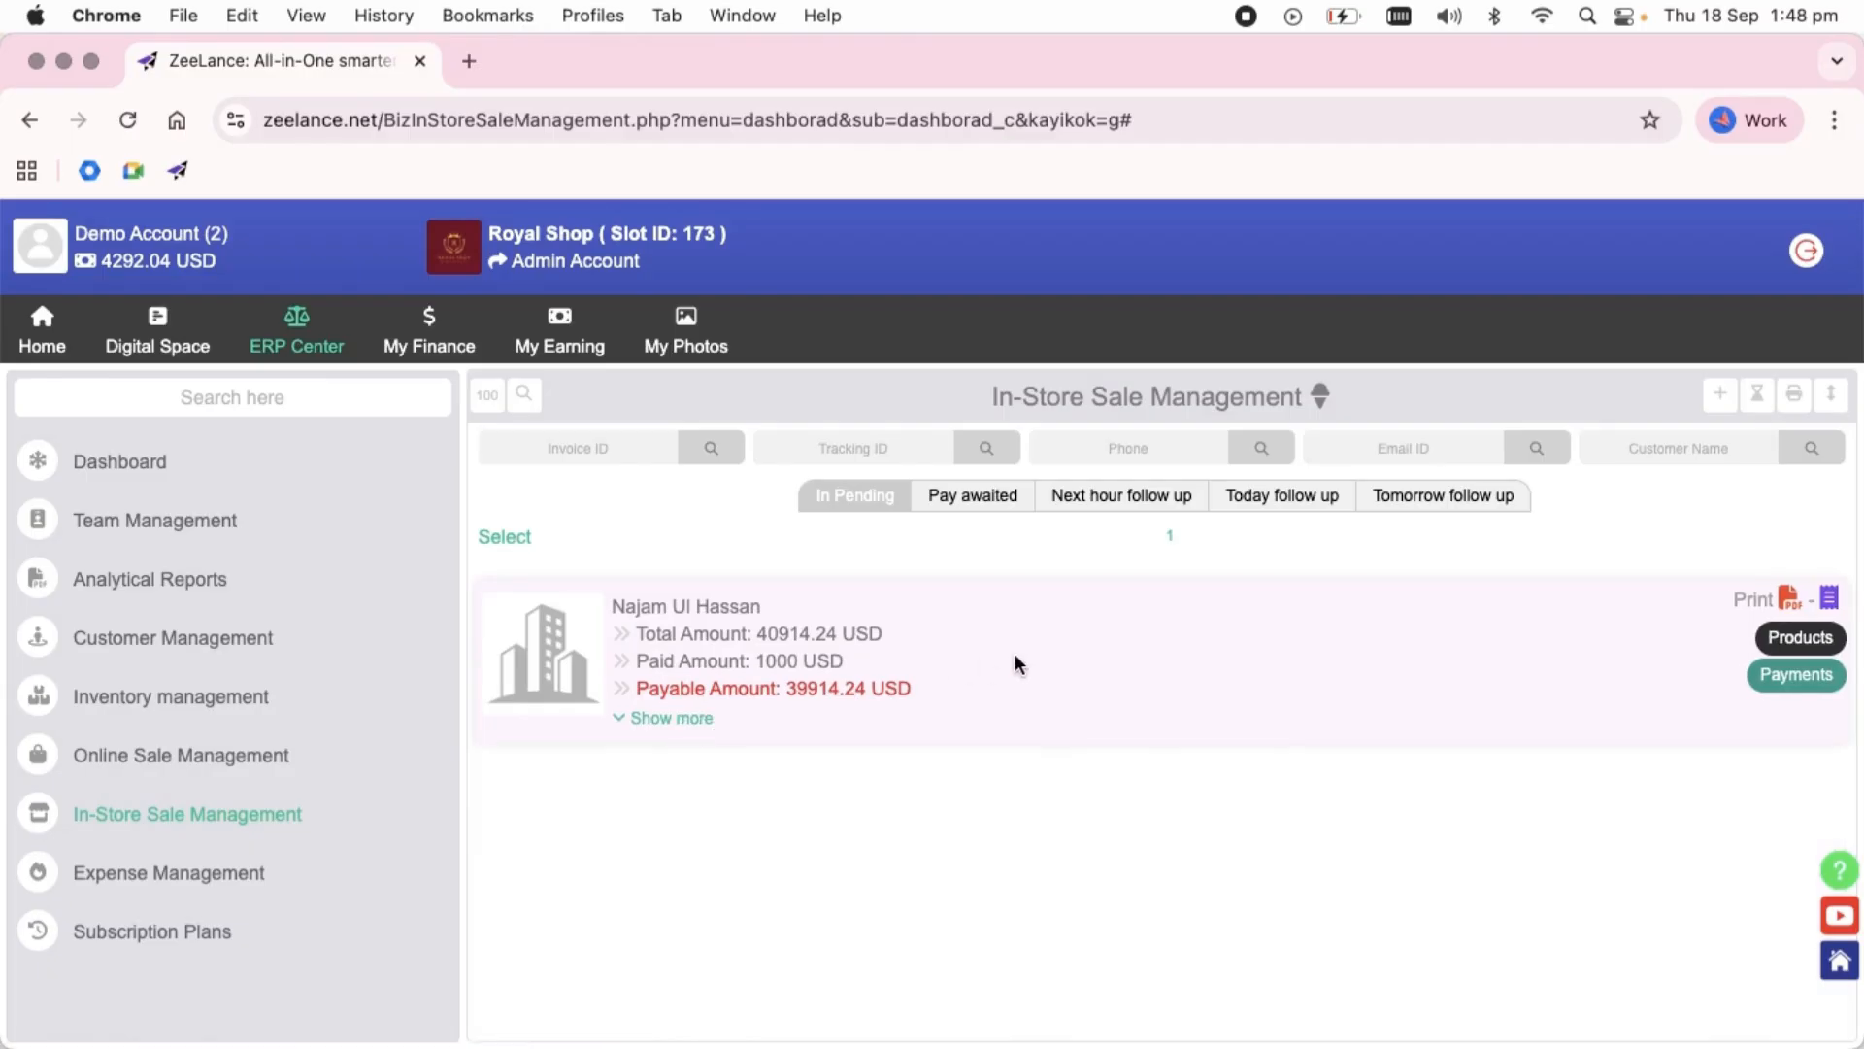
click(1796, 393)
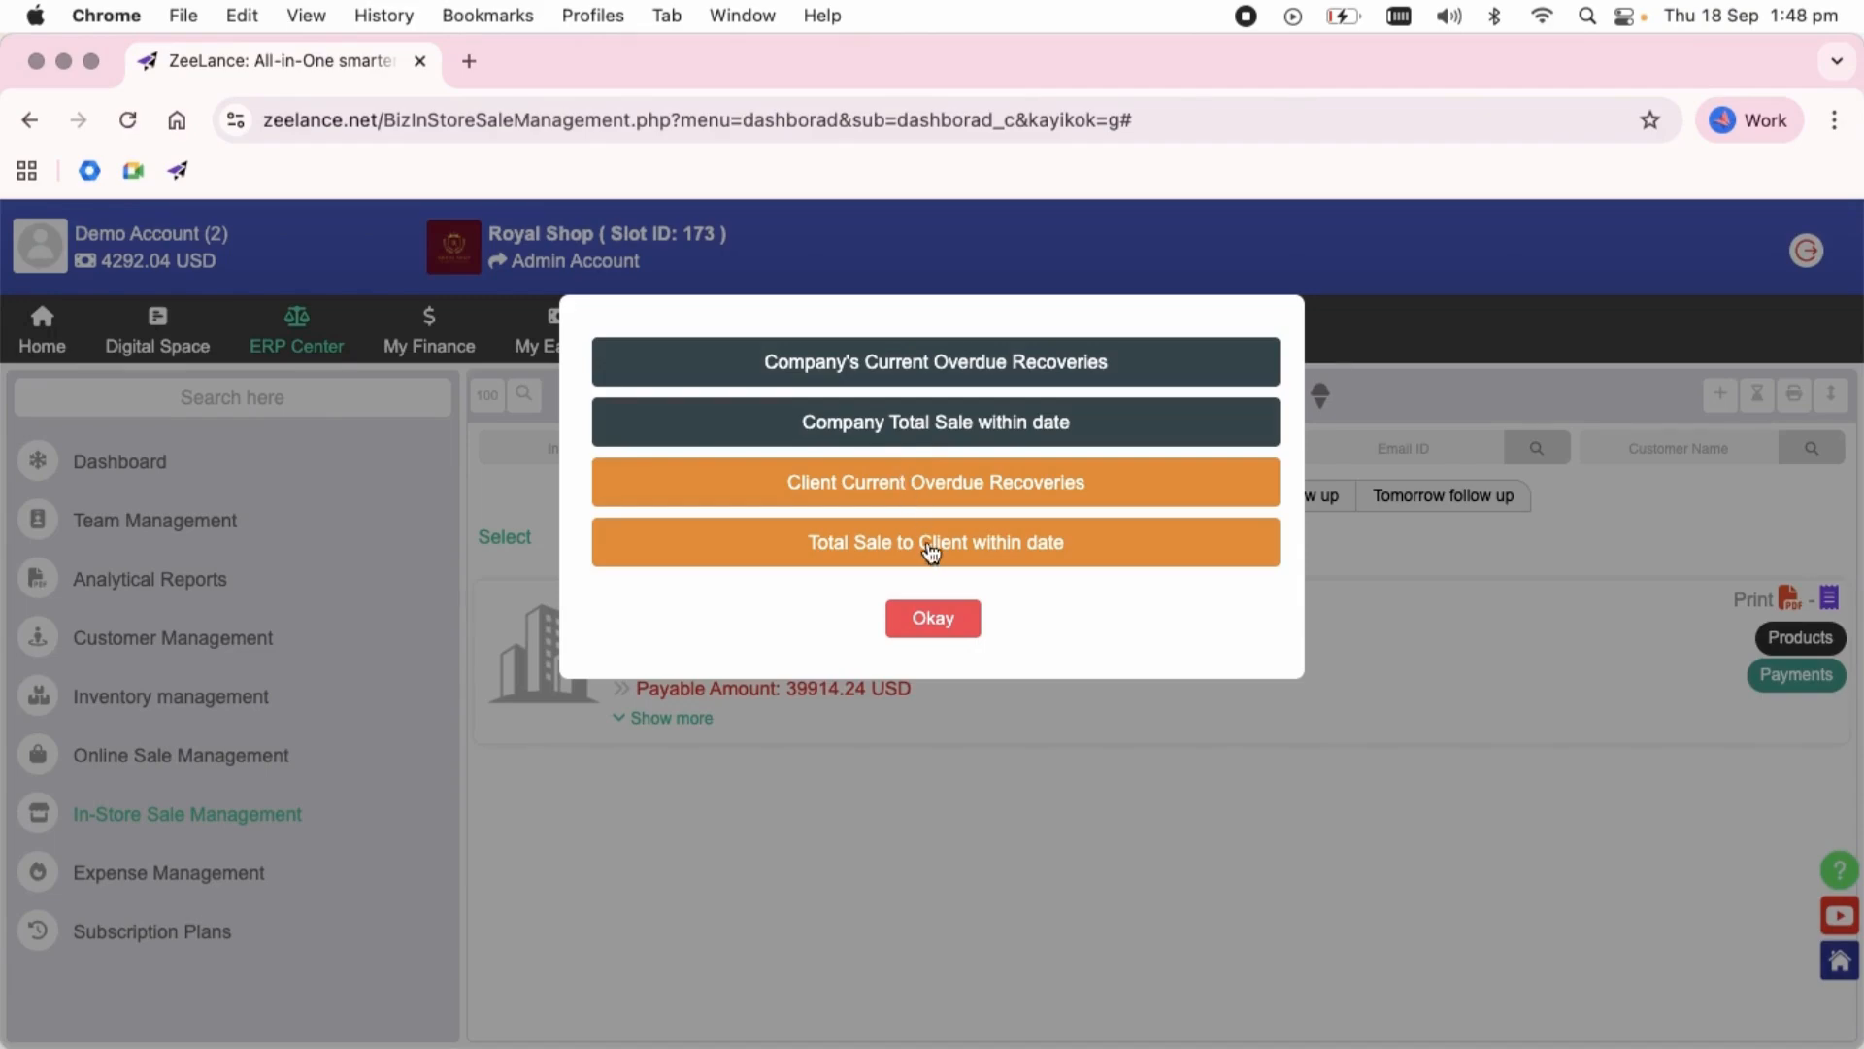
click(993, 436)
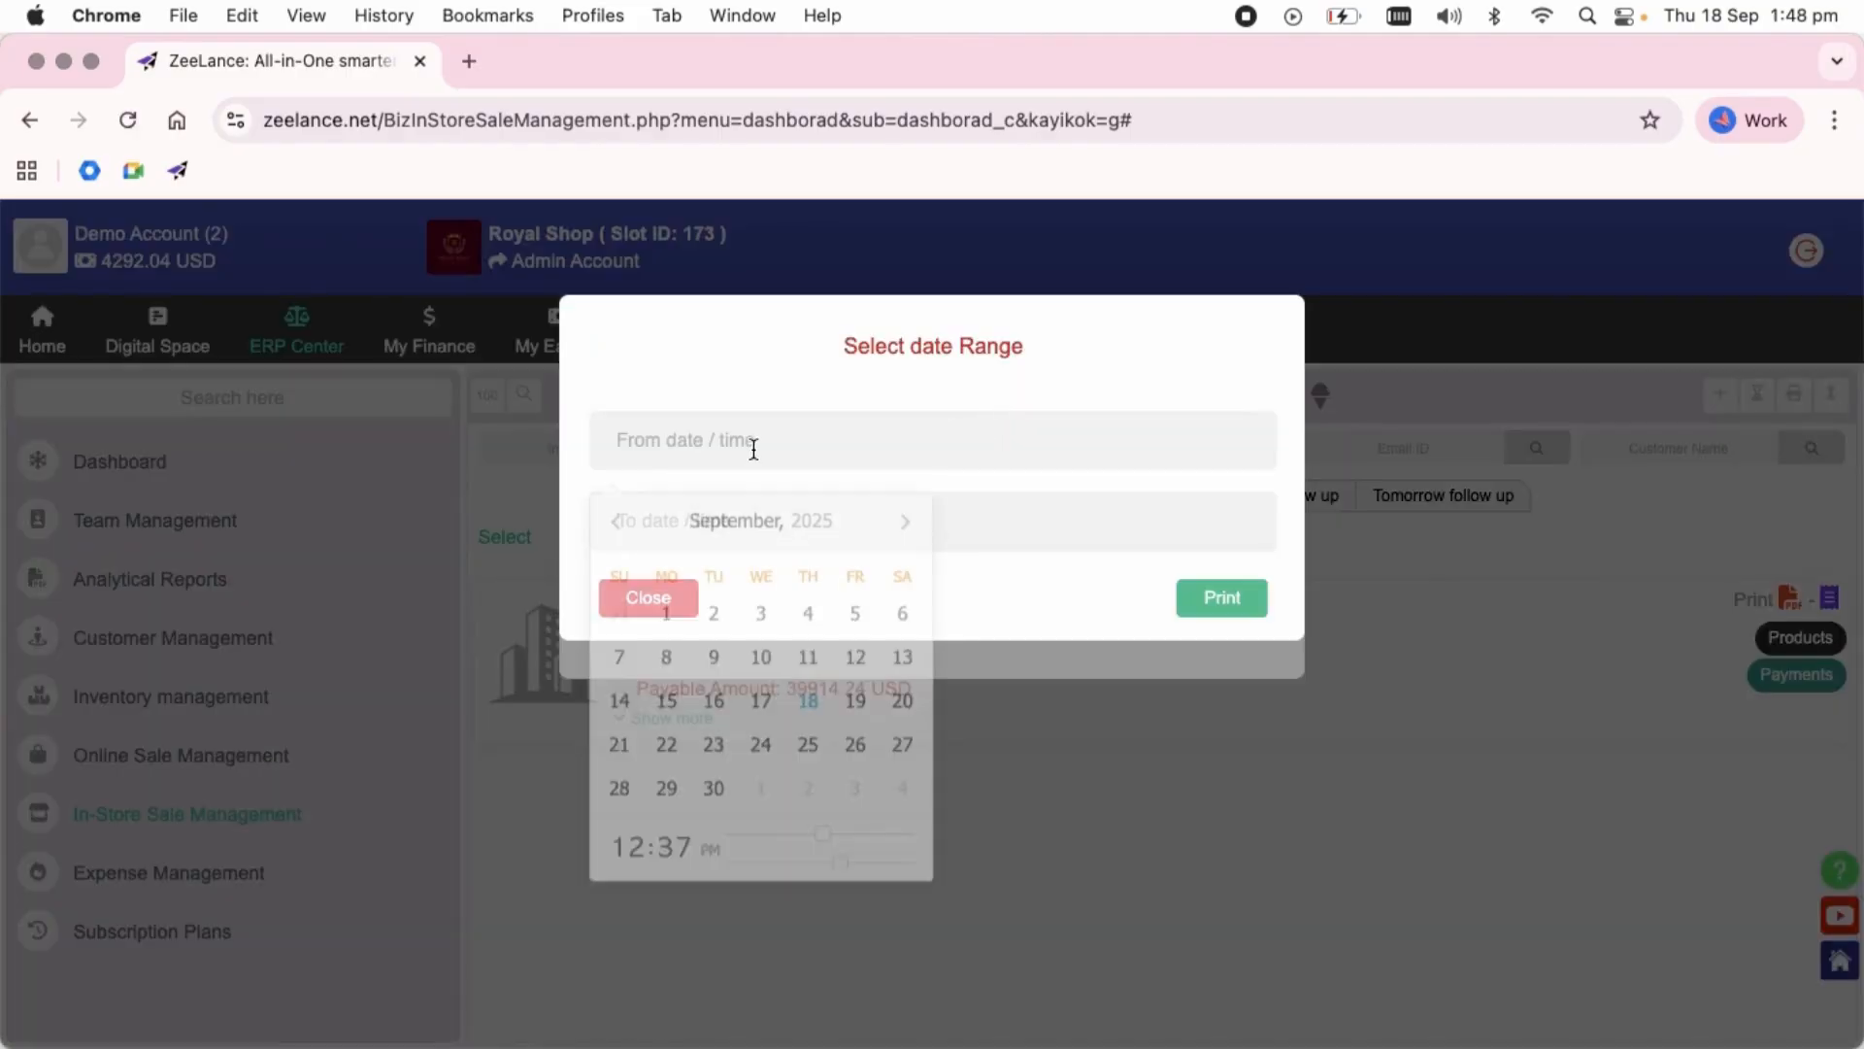
click(667, 603)
click(988, 497)
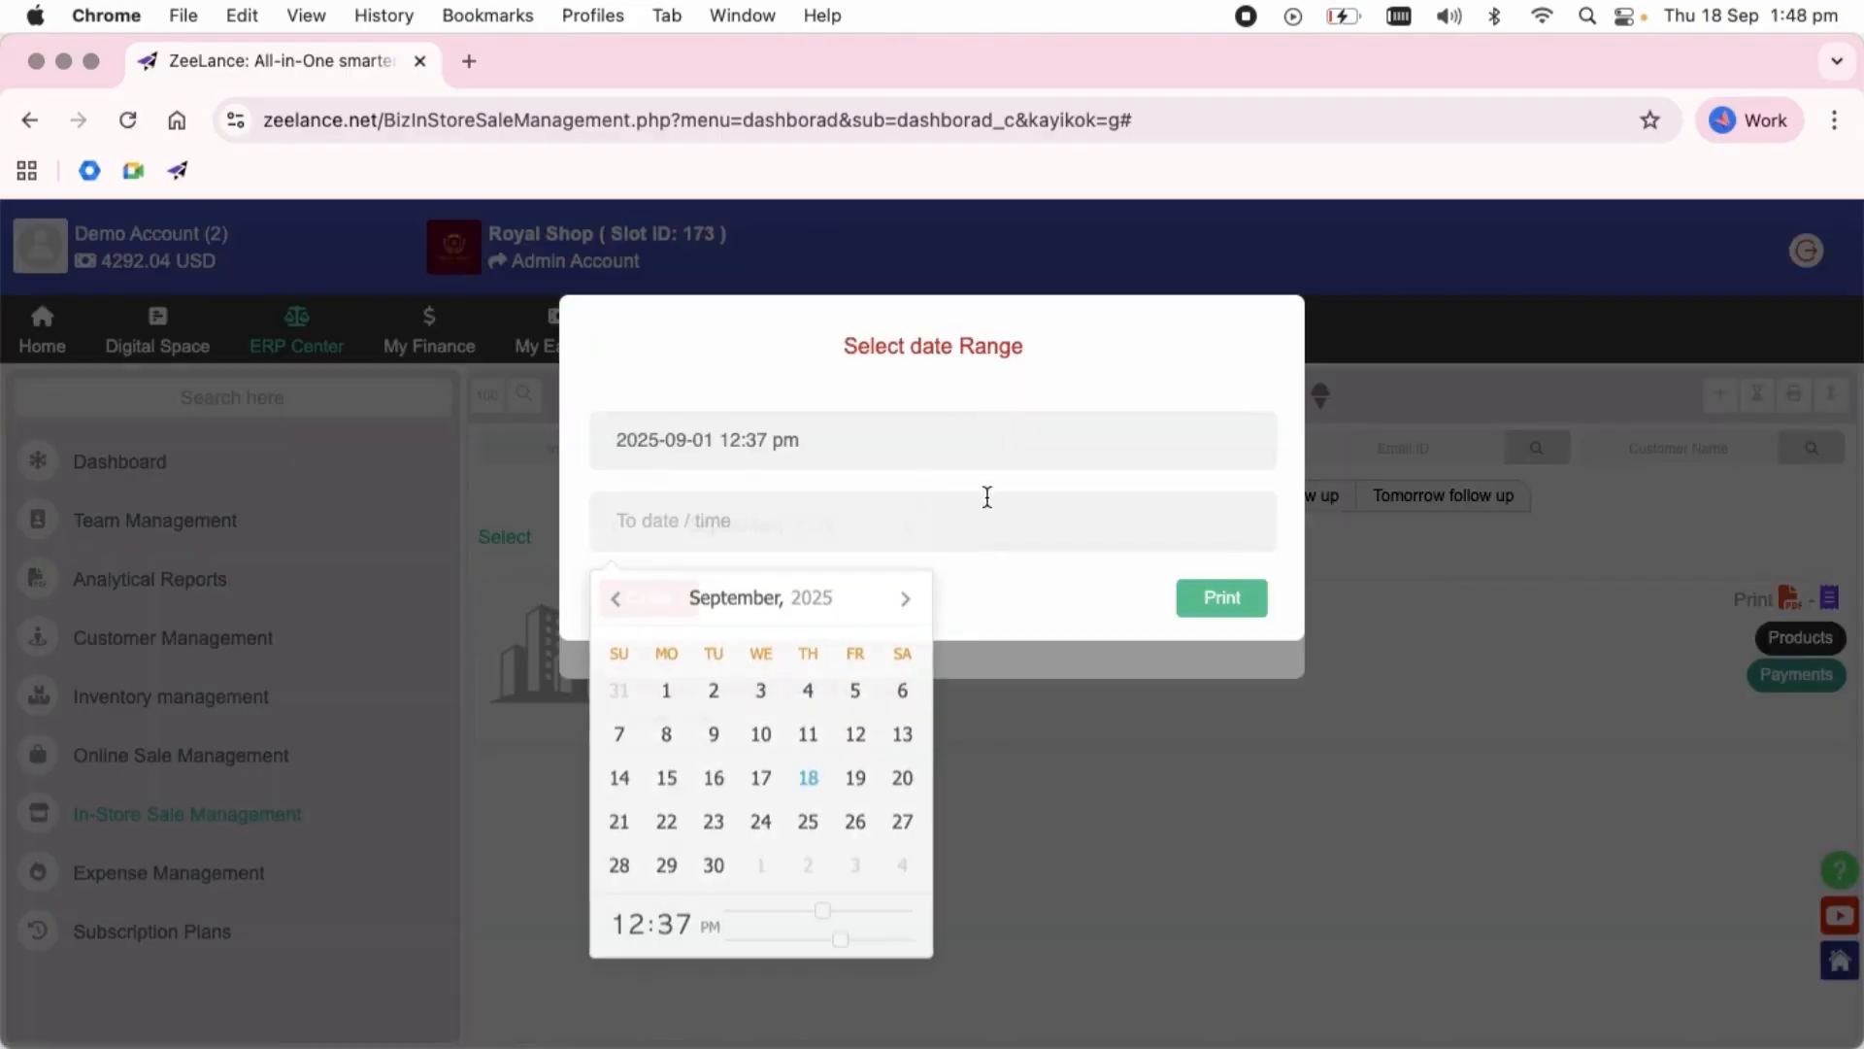
click(713, 864)
drag(822, 910, 904, 938)
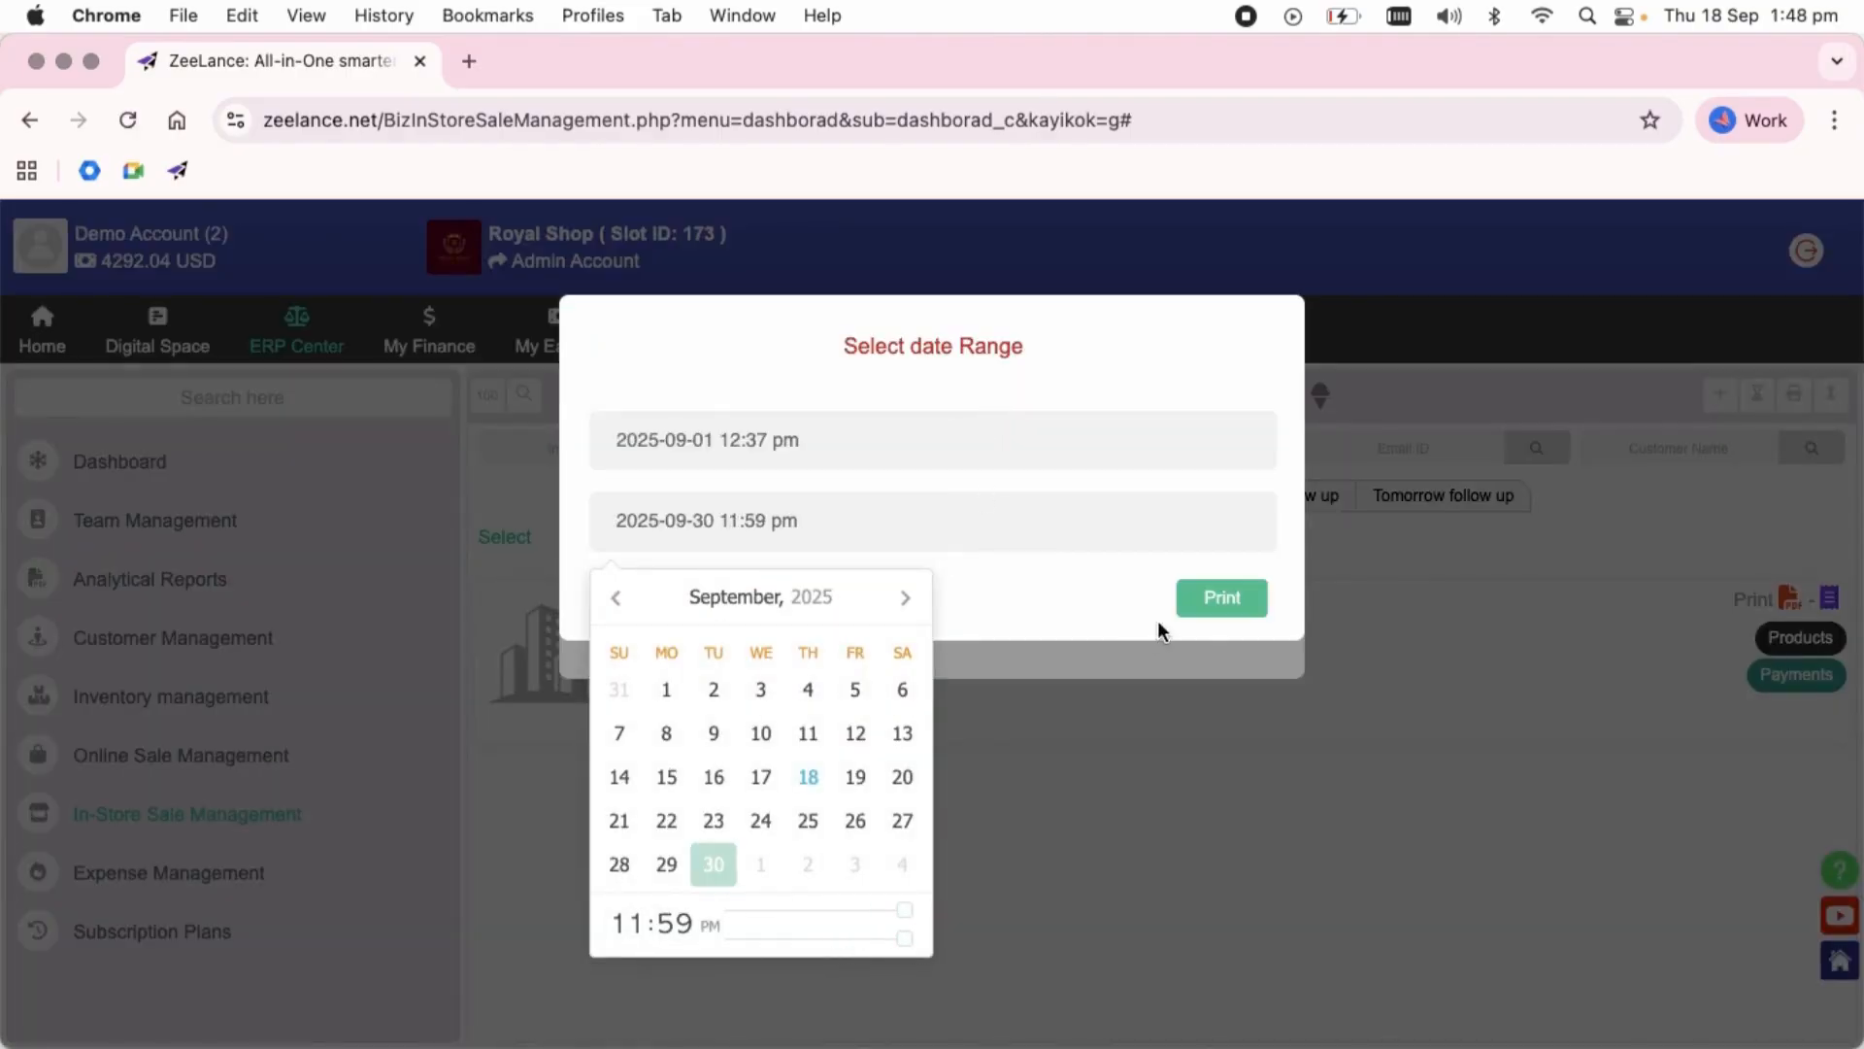
click(1223, 600)
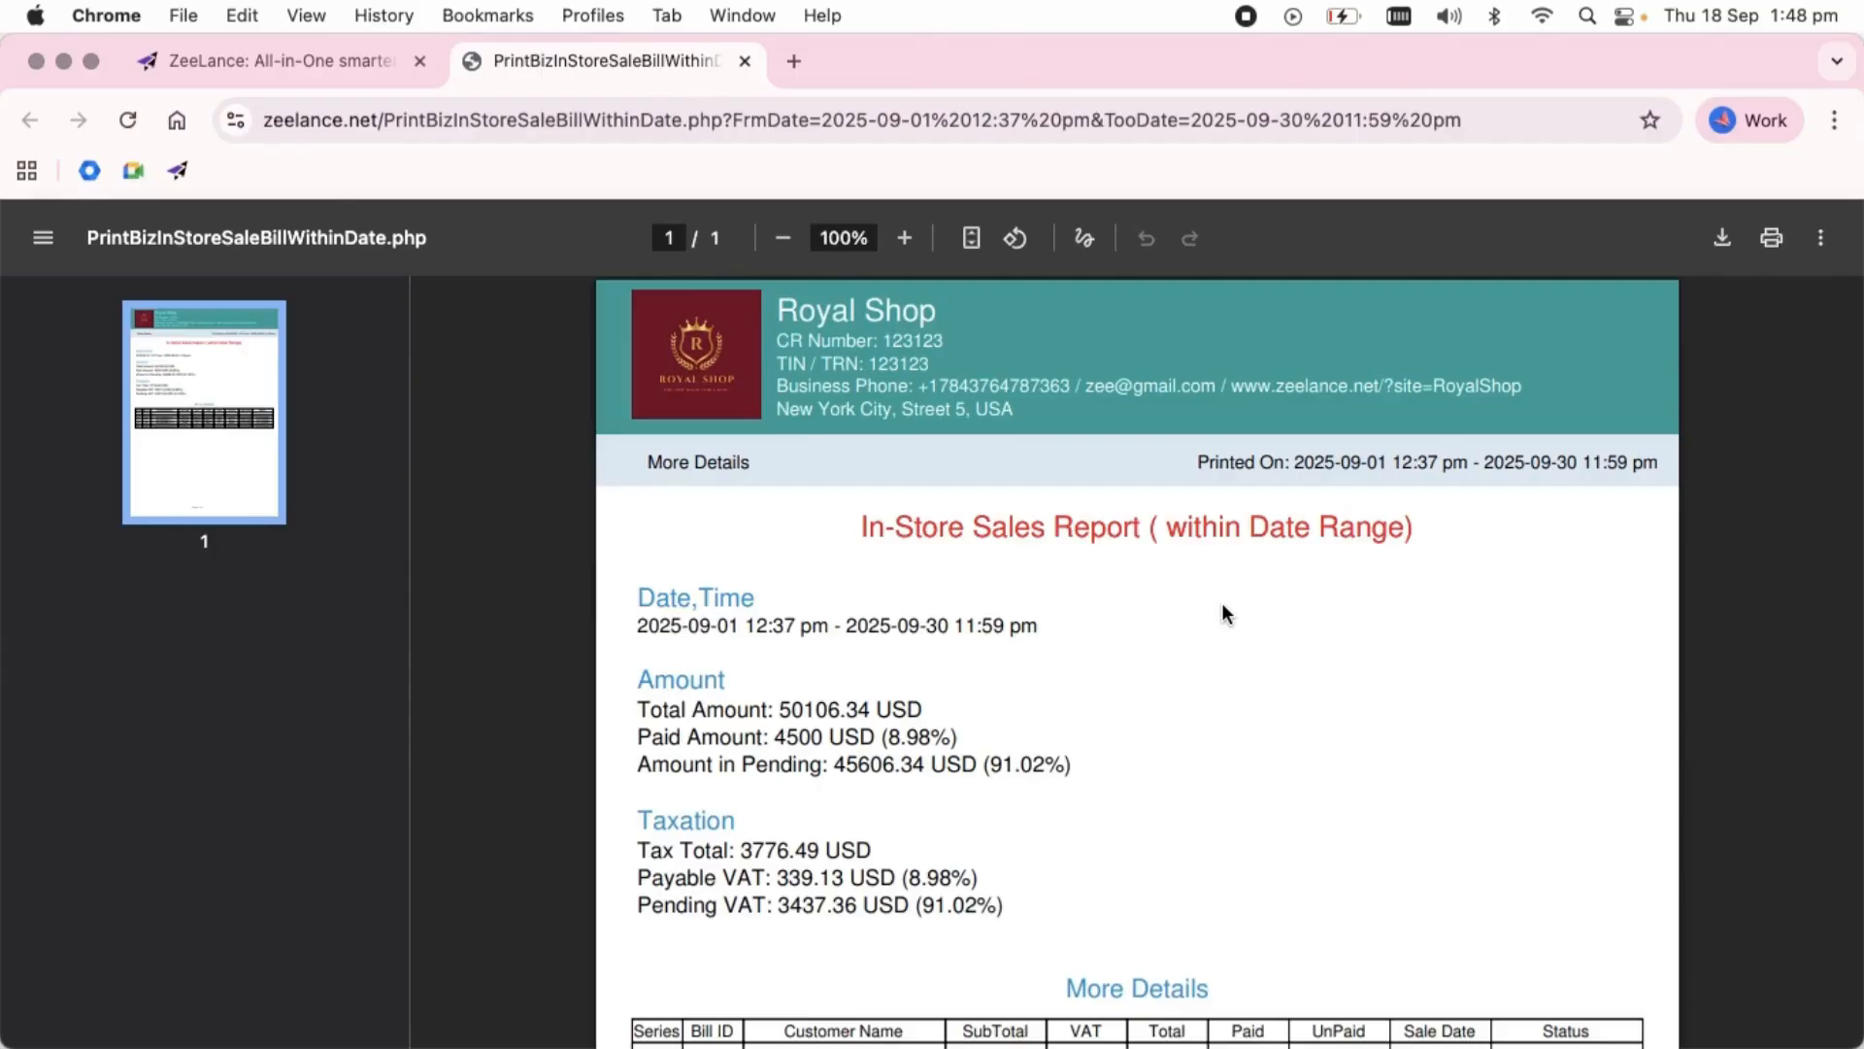
Step: Examine the sales report's bill table and highlight the total, paid and pending lines of the Amount section
scroll(1222, 612, down, 3)
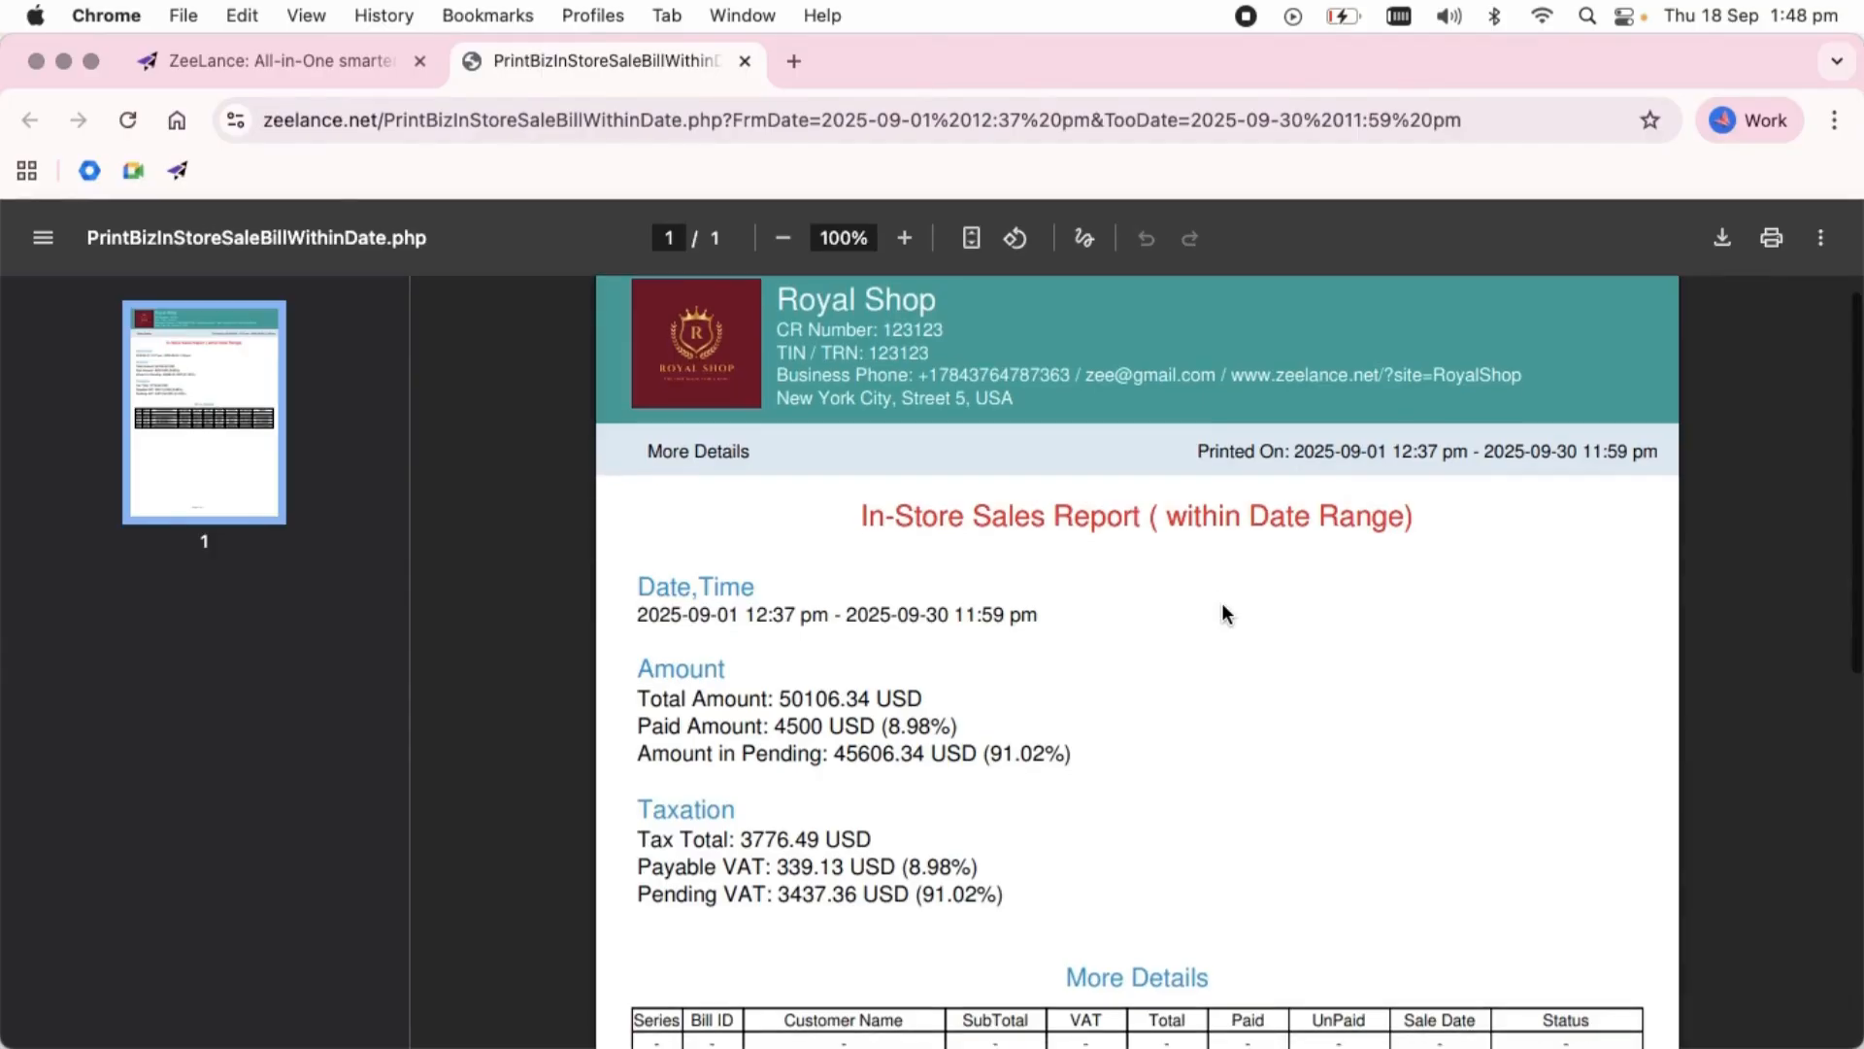
scroll(1222, 612, down, 2)
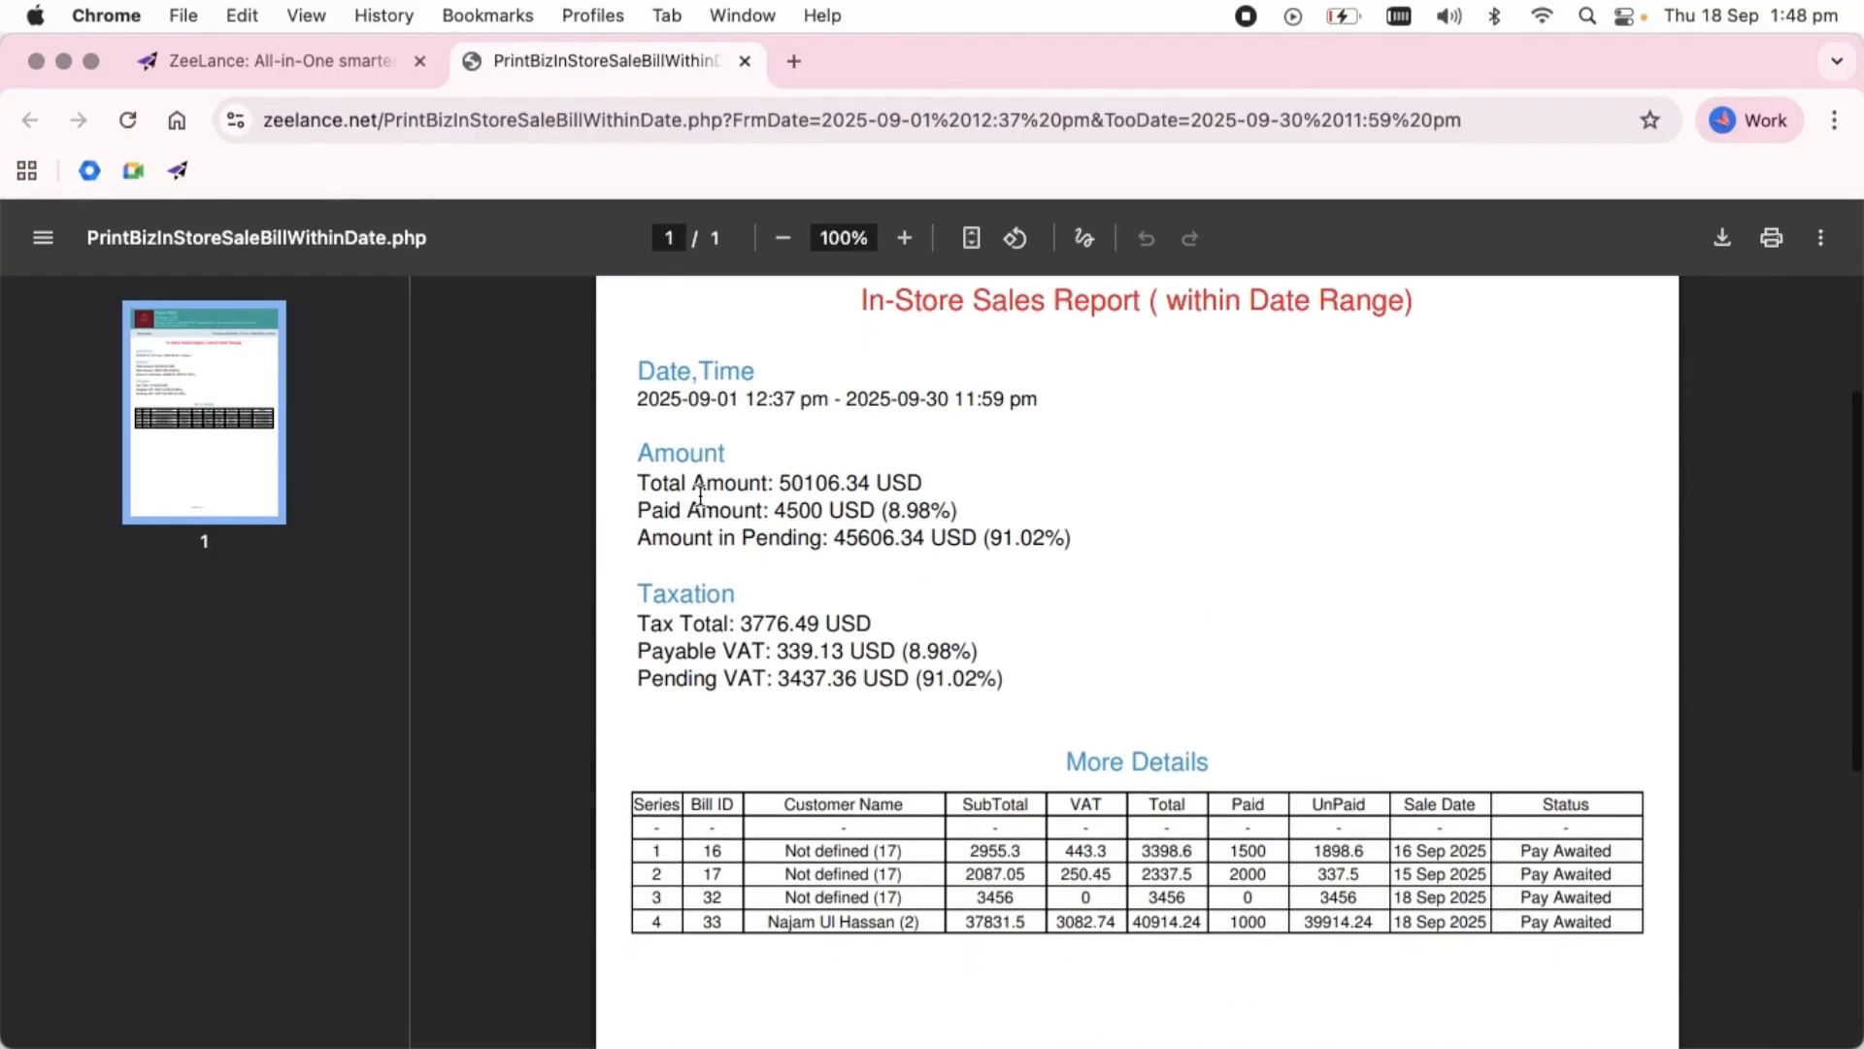
drag(636, 478, 1100, 529)
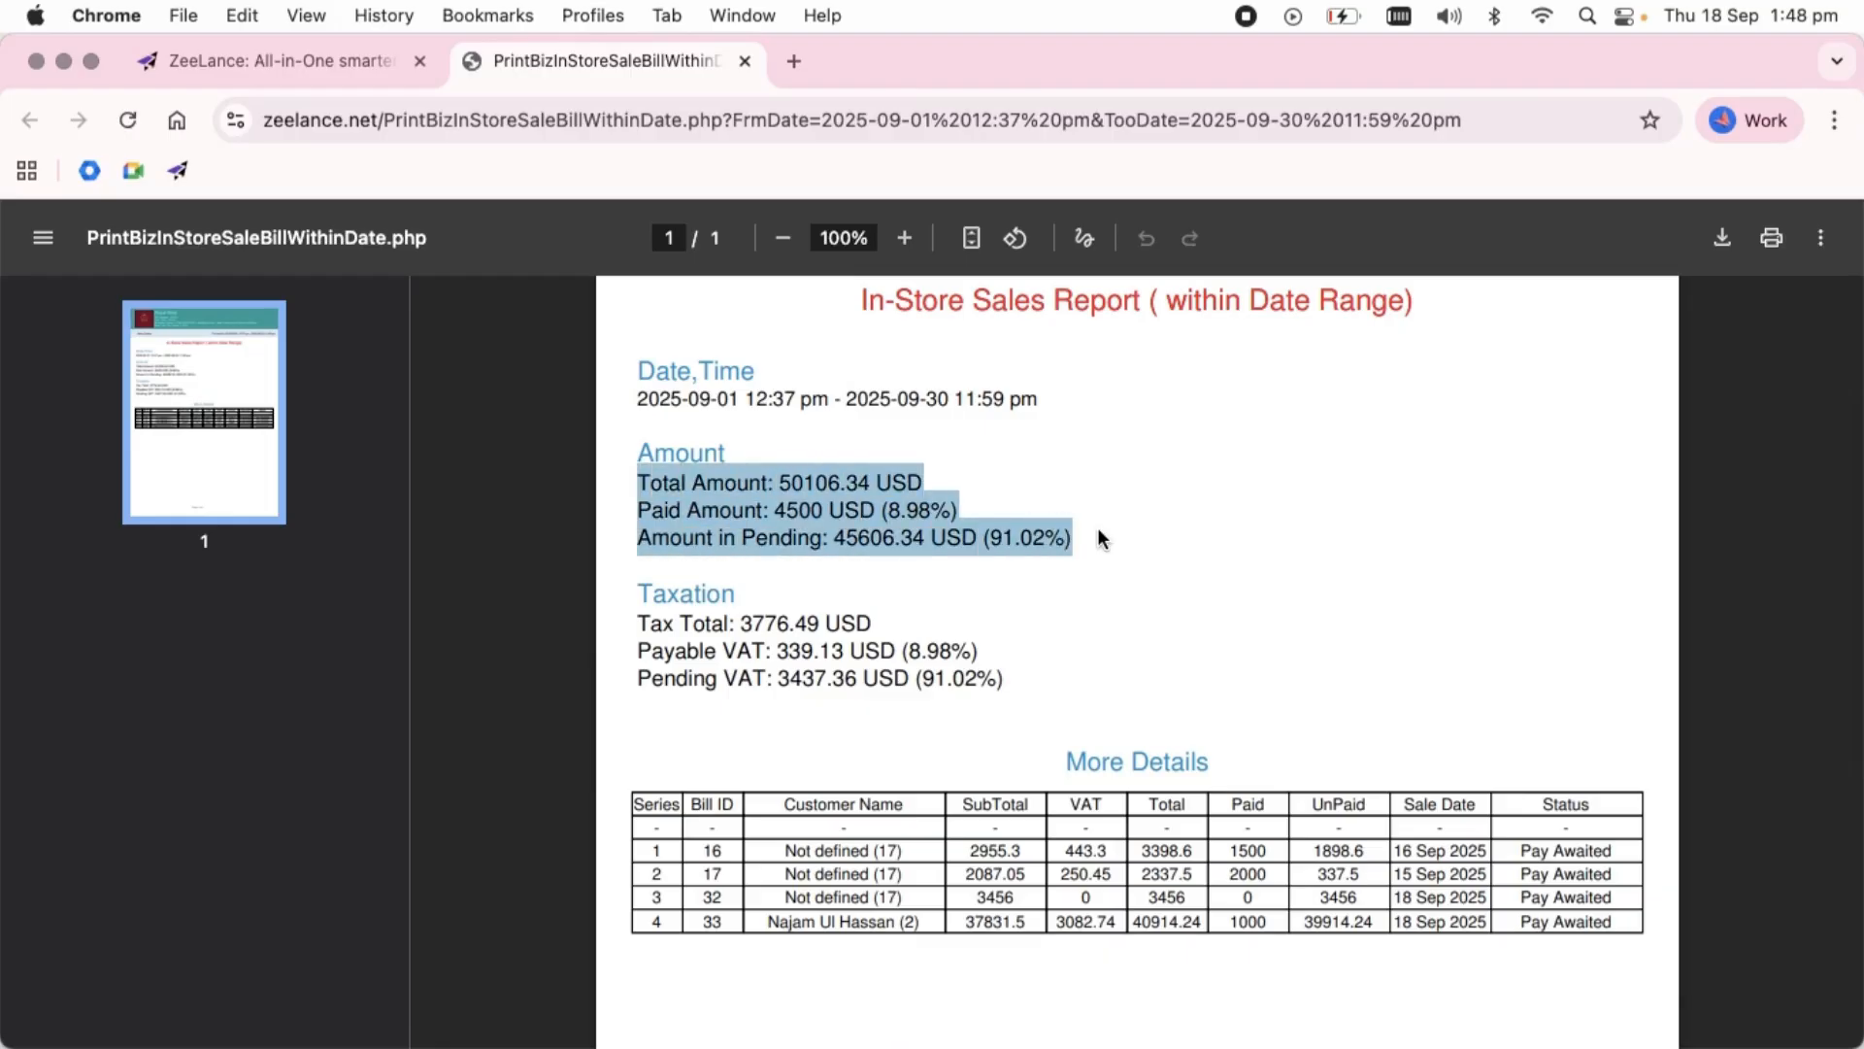